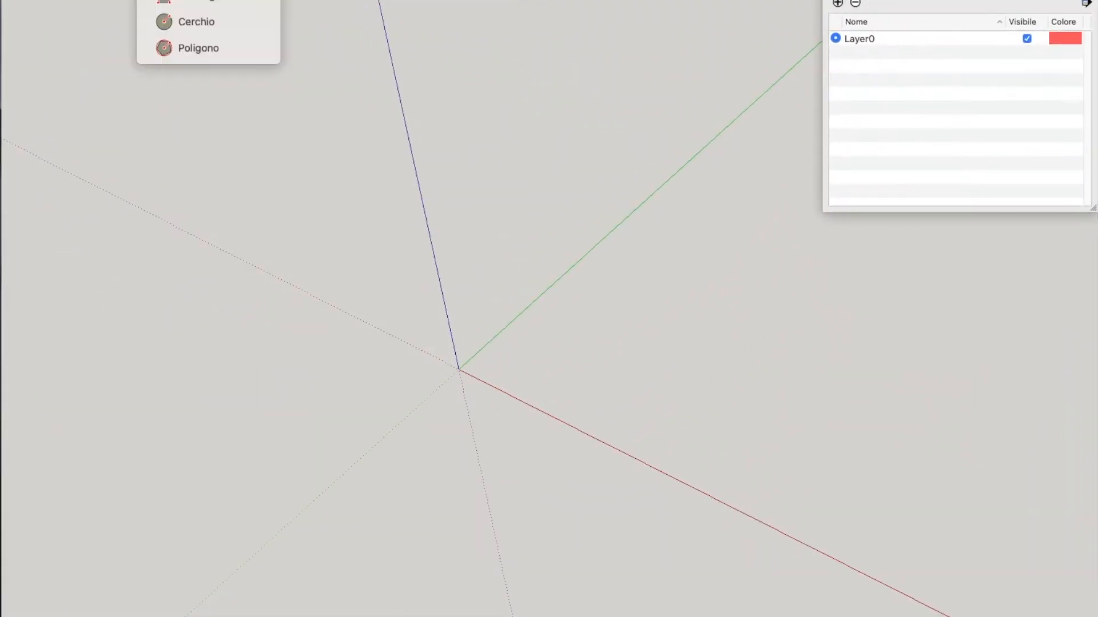
Draw a long, narrow rectangle on the ground plane with one long side on the red axis, and set its exact size.
{"action": "left_click", "coordinate": [564, 421]}
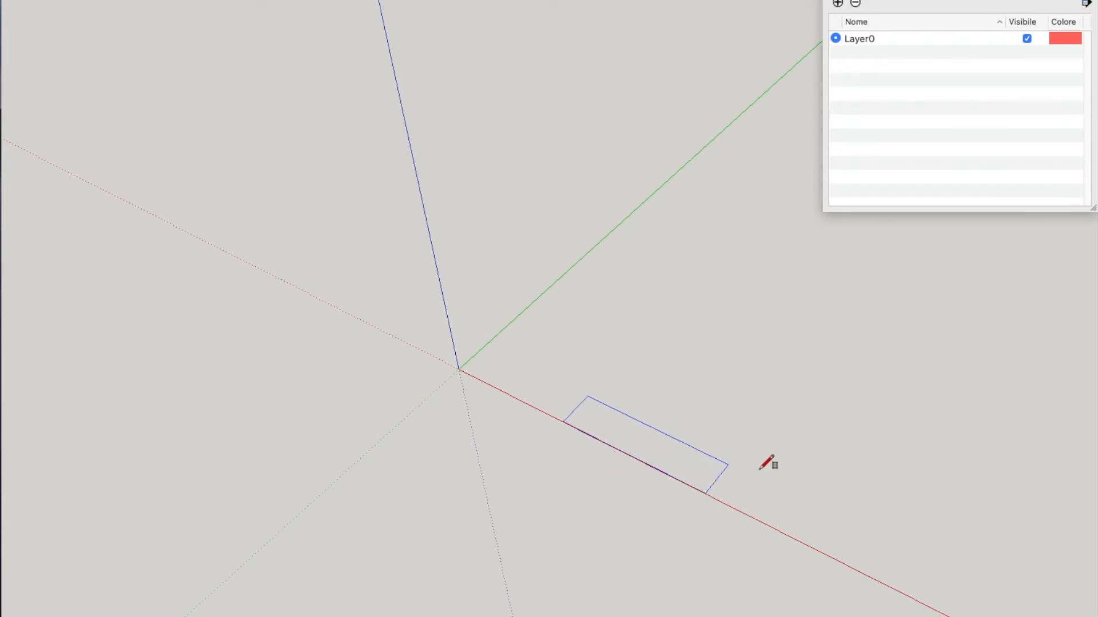
{"action": "left_click", "coordinate": [917, 548]}
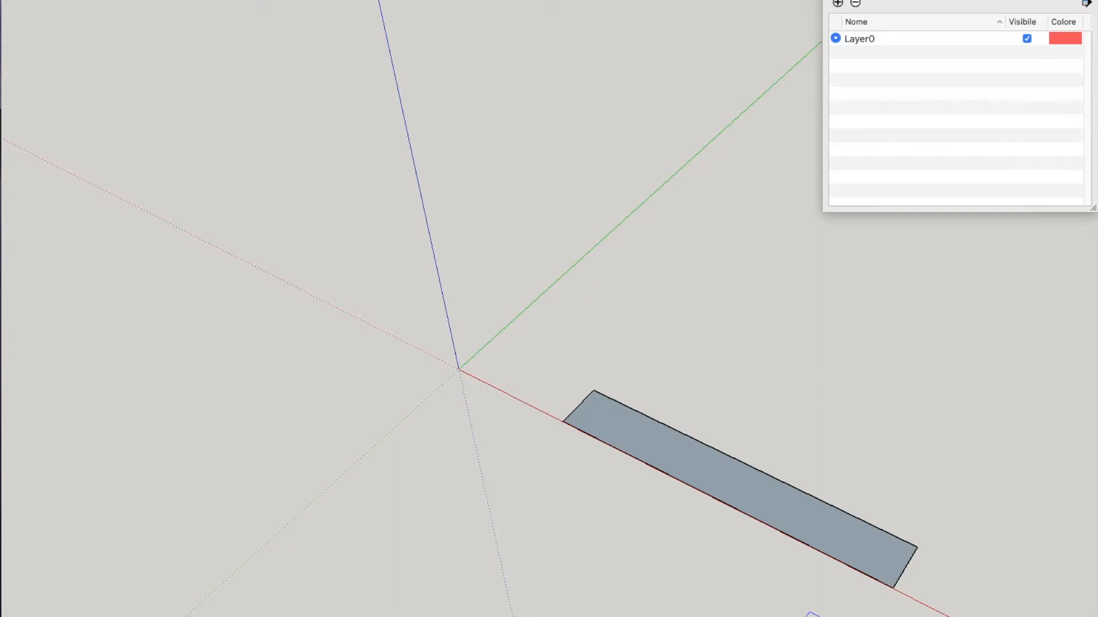
{"action": "key", "text": "Return"}
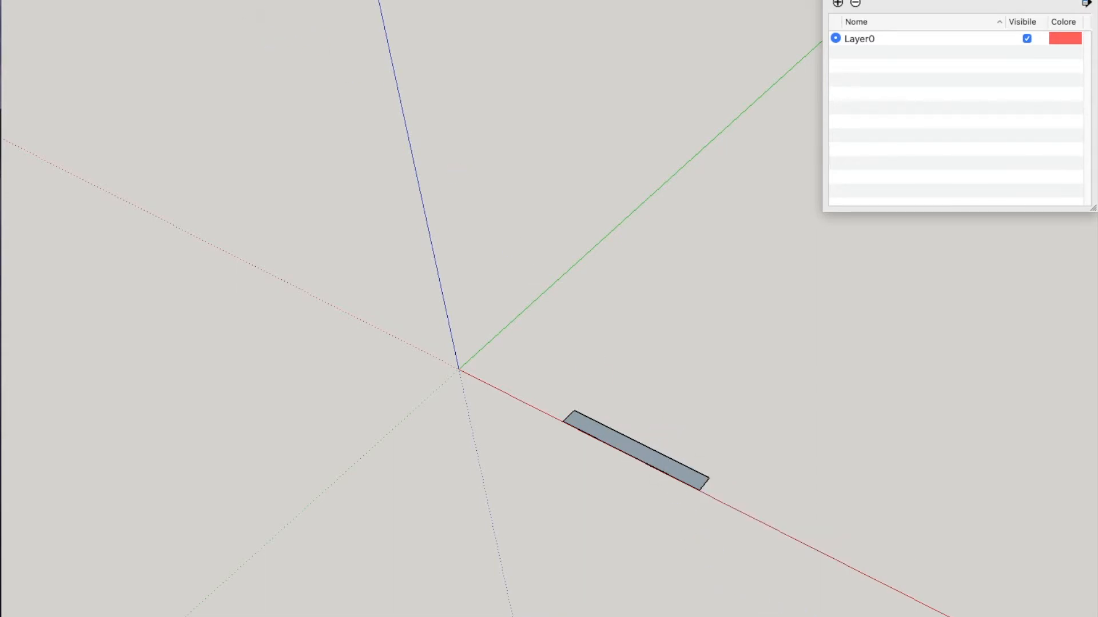
Measure the rectangle's long side and place a guide across its middle, parallel to the short ends.
{"action": "scroll", "coordinate": [605, 472], "scroll_direction": "up", "scroll_amount": 5}
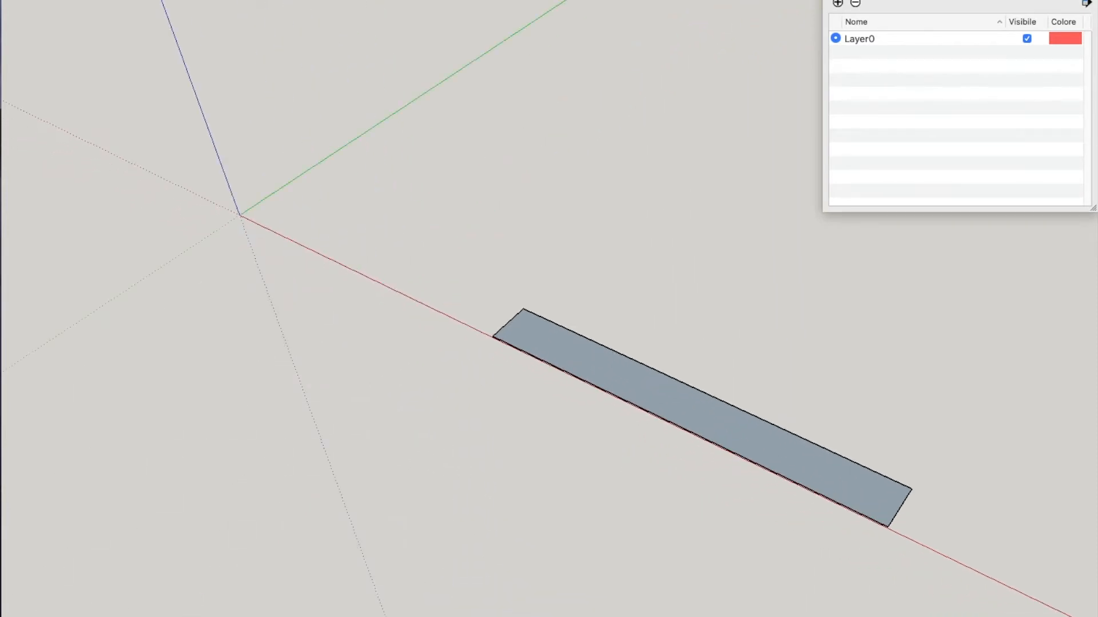
{"action": "left_click", "coordinate": [523, 308]}
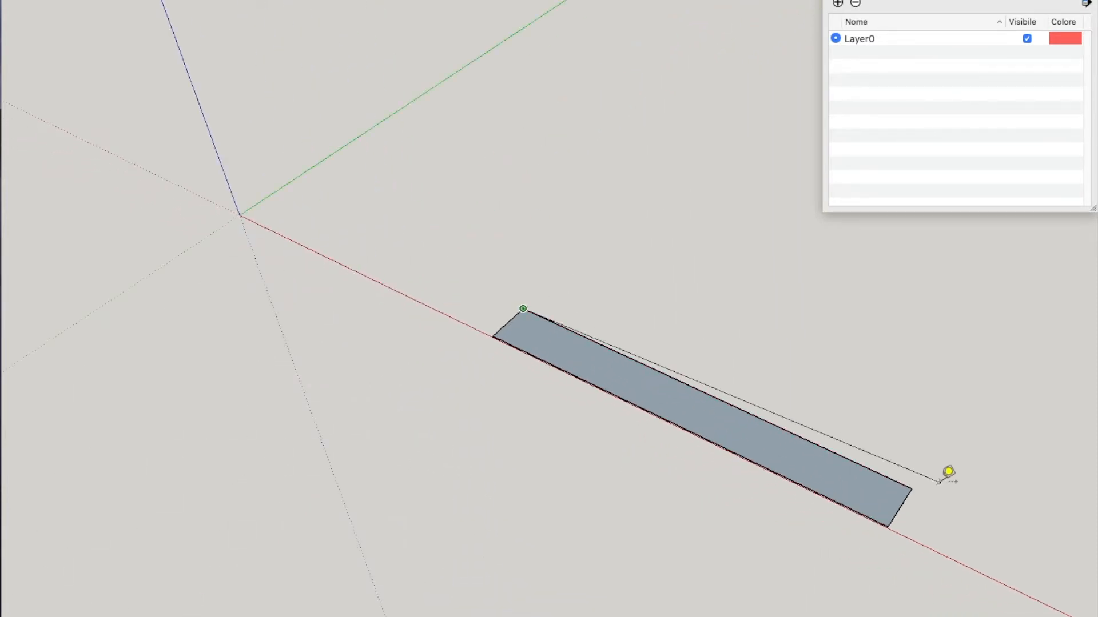
{"action": "left_click", "coordinate": [906, 482]}
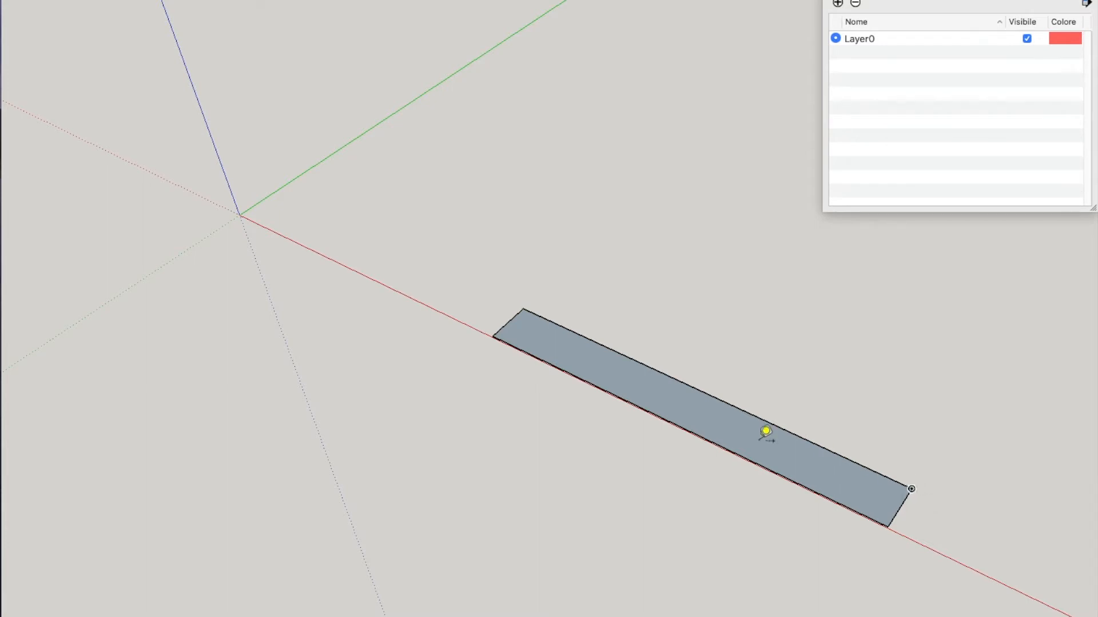
{"action": "left_click", "coordinate": [508, 322]}
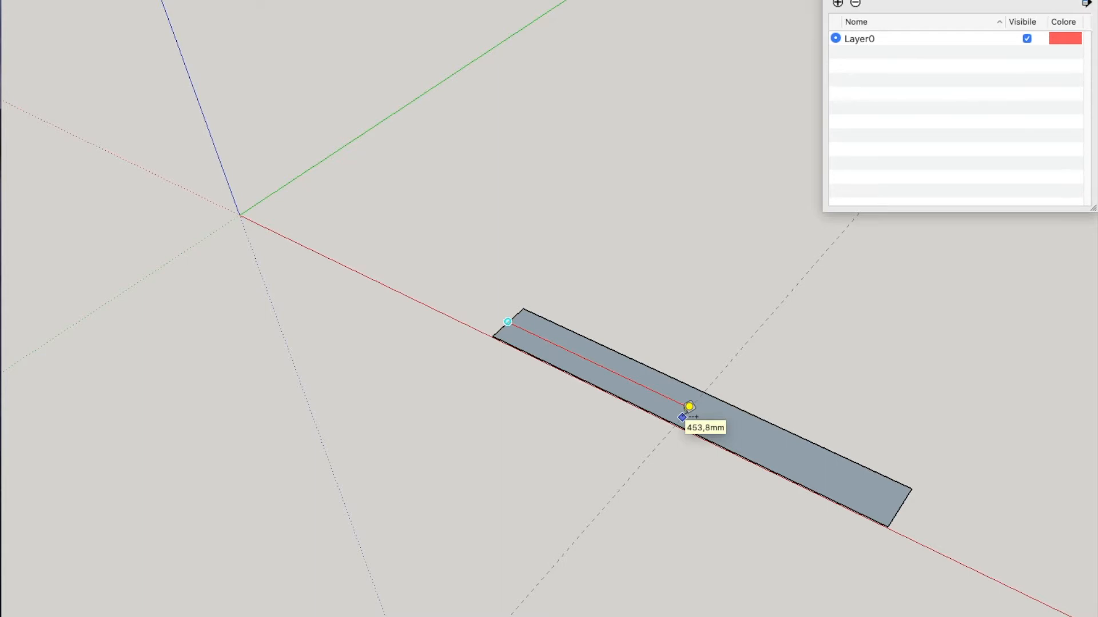
{"action": "left_click", "coordinate": [688, 406]}
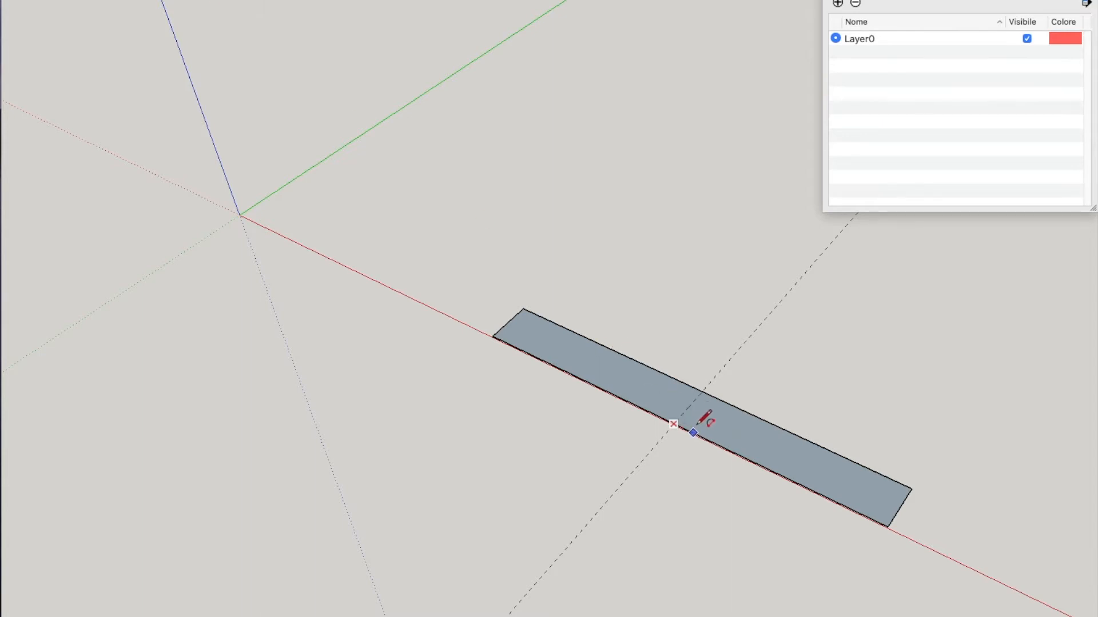
Draw a small circle where the middle guide meets the long edge on the red axis, and erase it to leave a rounded notch.
{"action": "left_click", "coordinate": [667, 417]}
{"action": "scroll", "coordinate": [709, 418], "scroll_direction": "up", "scroll_amount": 6}
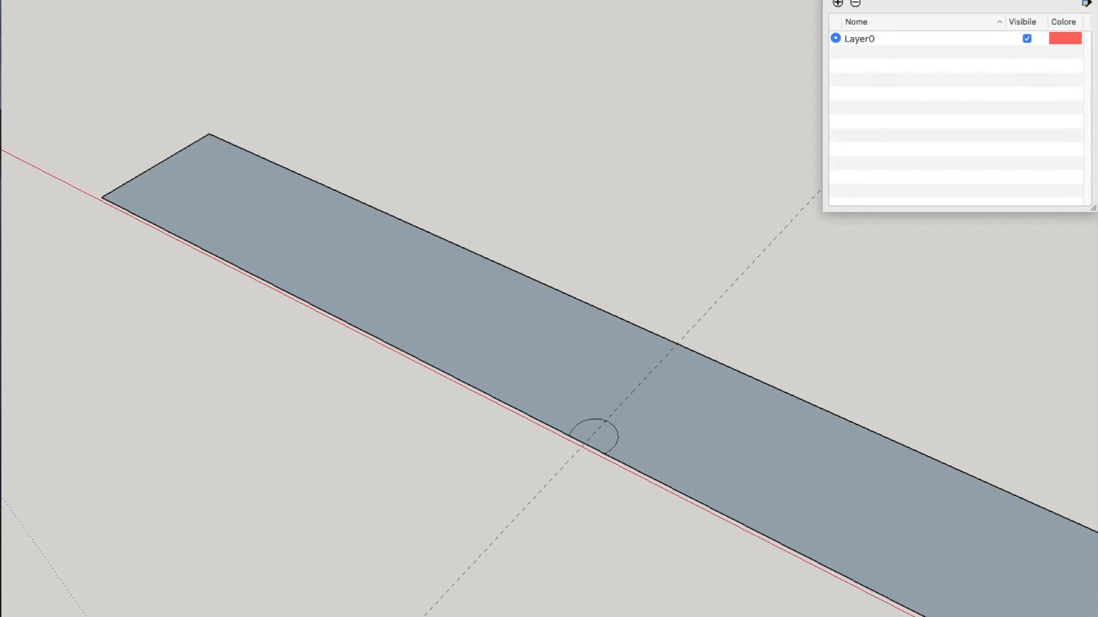
{"action": "left_click", "coordinate": [578, 424]}
{"action": "key", "text": "s"}
{"action": "left_click_drag", "start_coordinate": [577, 423], "coordinate": [564, 417]}
{"action": "left_click_drag", "start_coordinate": [617, 443], "coordinate": [627, 448]}
{"action": "key", "text": "space"}
{"action": "key", "text": "e"}
{"action": "left_click", "coordinate": [579, 440]}
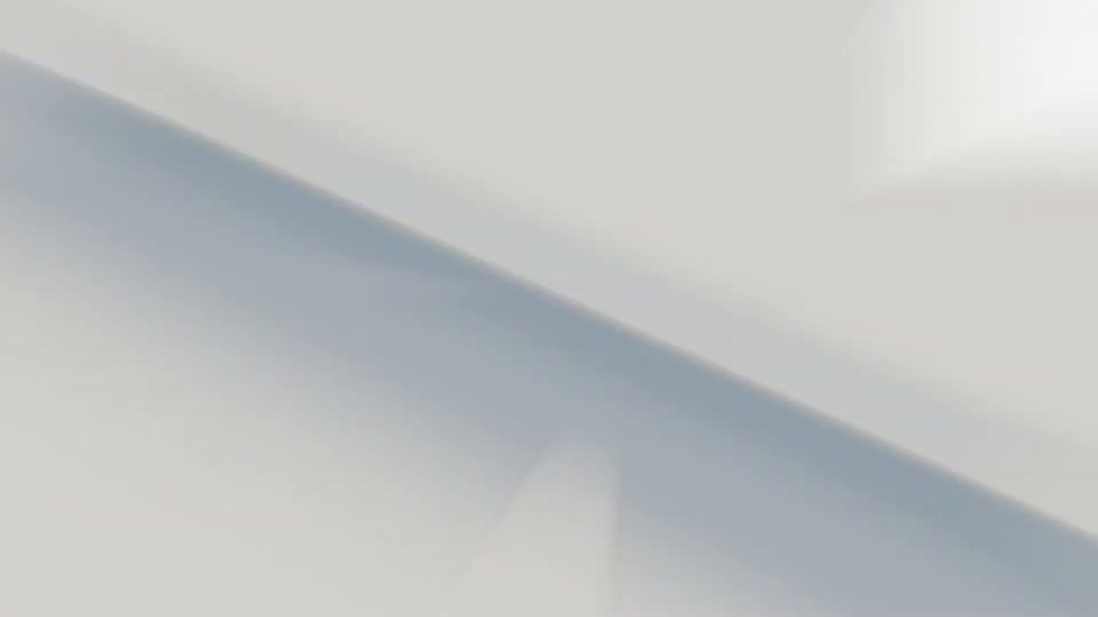
Select the whole notched strip and place a parallel copy of it beside the original.
{"action": "left_click_drag", "start_coordinate": [143, 69], "coordinate": [965, 577]}
{"action": "right_click", "coordinate": [573, 308]}
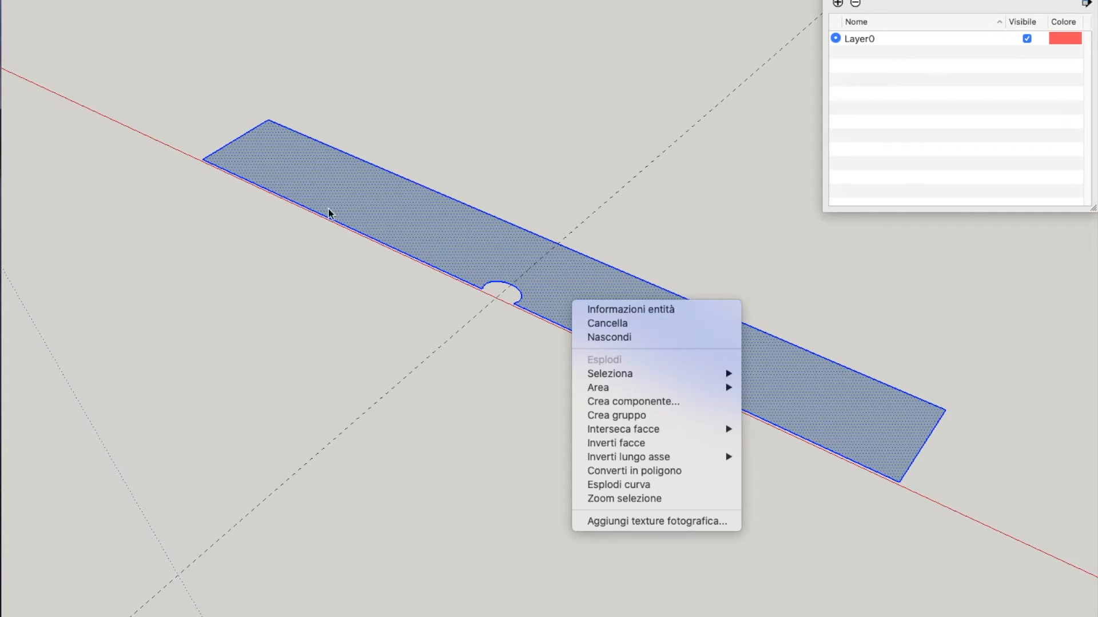
{"action": "left_click", "coordinate": [560, 269]}
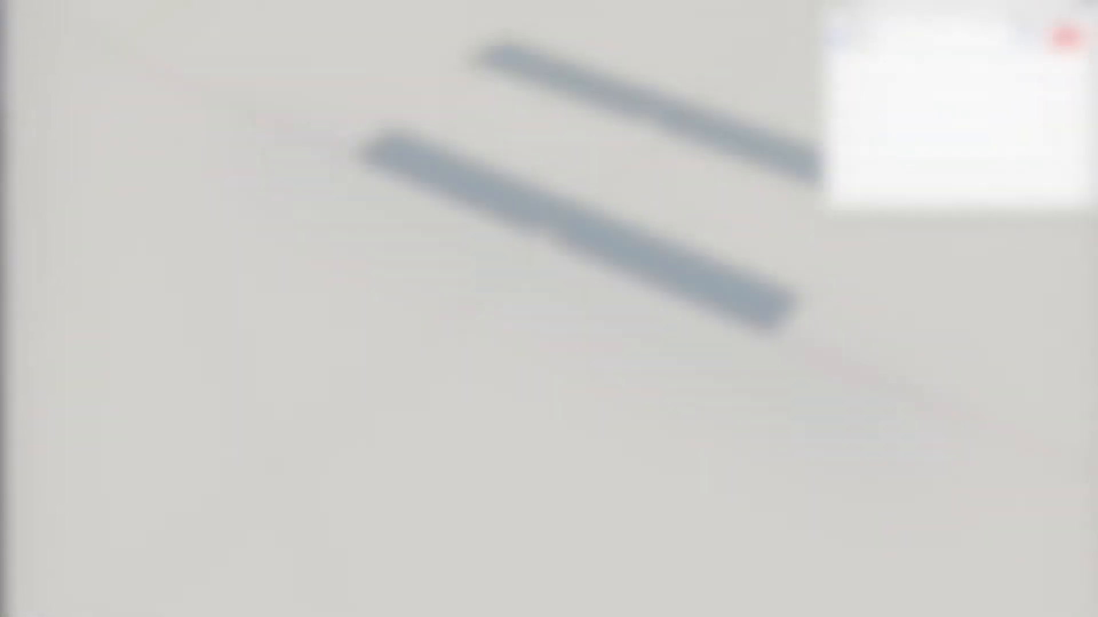
{"action": "left_click", "coordinate": [460, 57]}
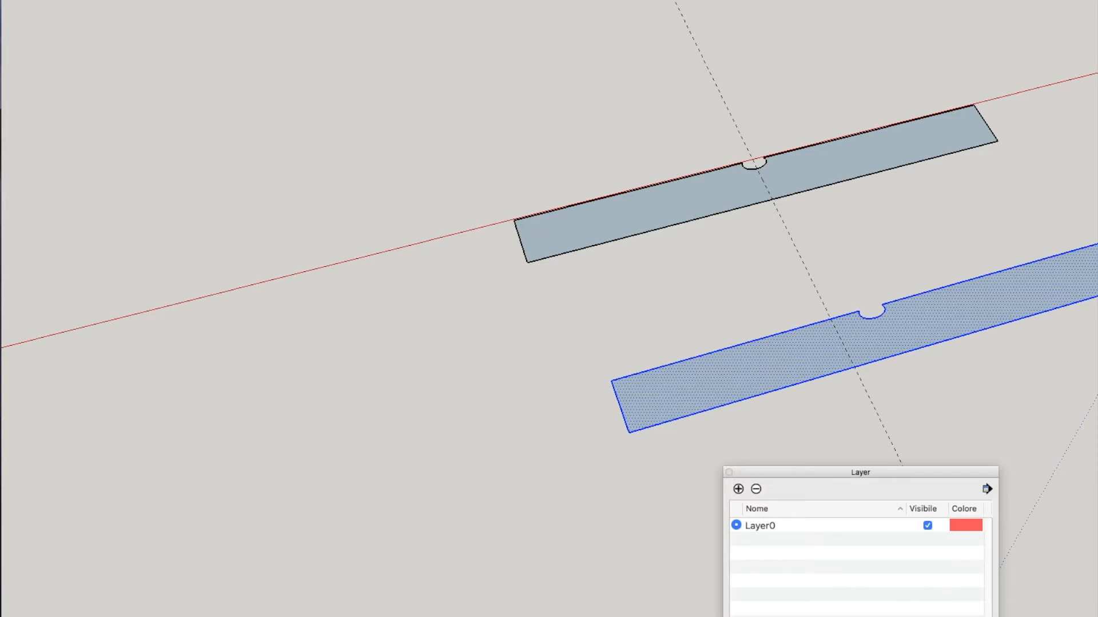
Place guides across the original strip 150 mm in from each short end.
{"action": "key", "text": "t"}
{"action": "left_click", "coordinate": [519, 240]}
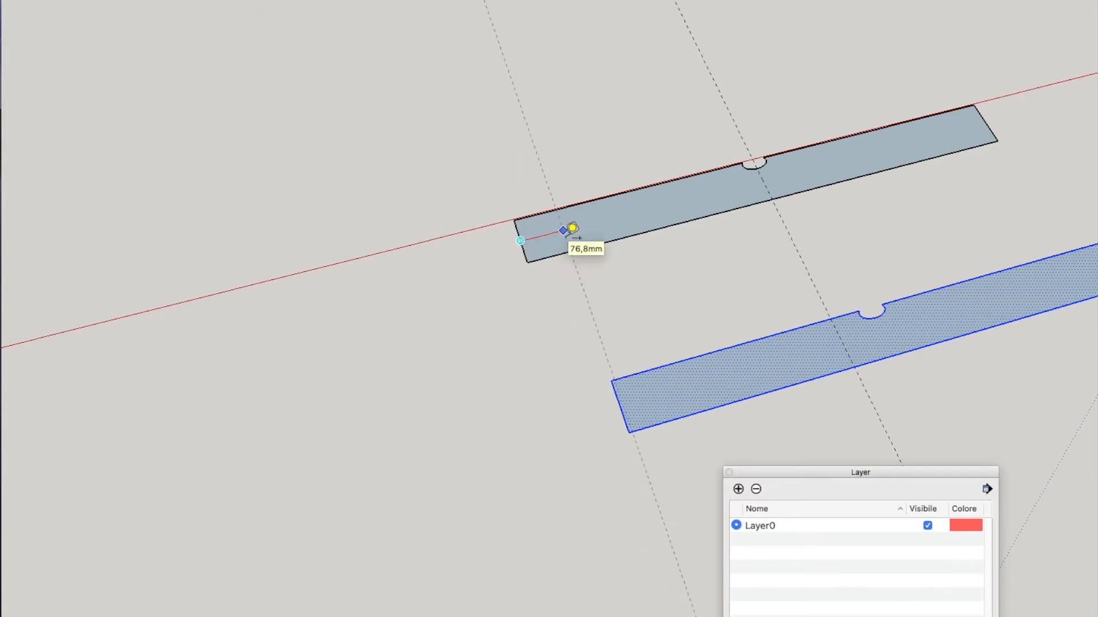
{"action": "type", "text": "150"}
{"action": "key", "text": "Return"}
{"action": "left_click", "coordinate": [986, 123]}
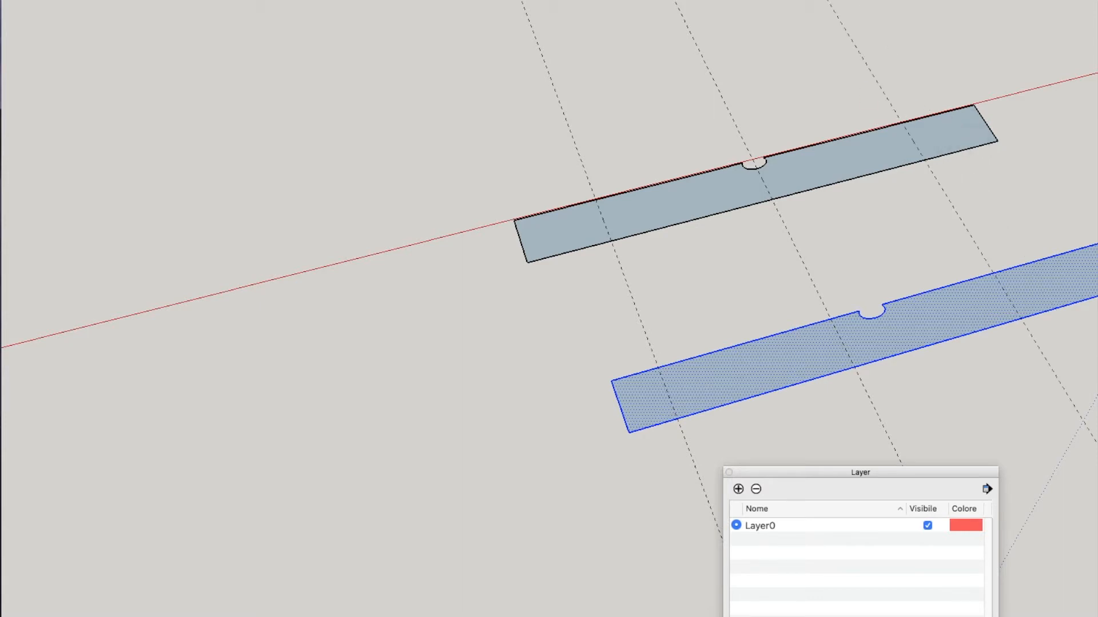
{"action": "key", "text": "Escape"}
Draw a narrow slot along the first end guide, starting from the unnotched long edge, and erase its edge segment to open it.
{"action": "scroll", "coordinate": [710, 179], "scroll_direction": "up", "scroll_amount": 3}
{"action": "scroll", "coordinate": [709, 199], "scroll_direction": "up", "scroll_amount": 5}
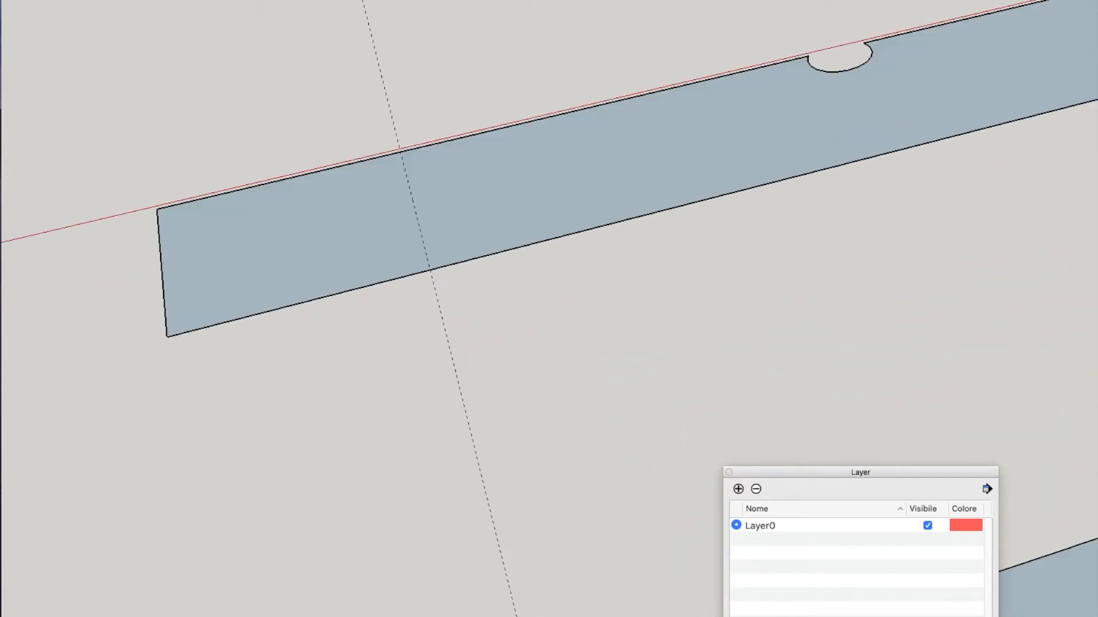
{"action": "key", "text": "l"}
{"action": "left_click", "coordinate": [429, 269]}
{"action": "left_click", "coordinate": [426, 211]}
{"action": "scroll", "coordinate": [433, 207], "scroll_direction": "up", "scroll_amount": 5}
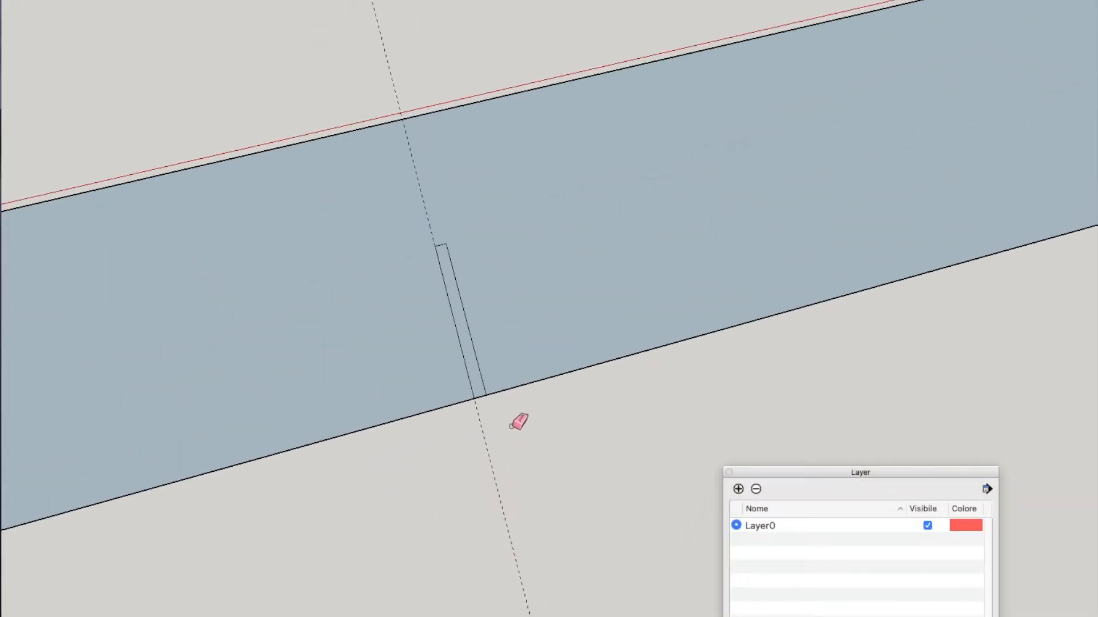
{"action": "left_click", "coordinate": [484, 397]}
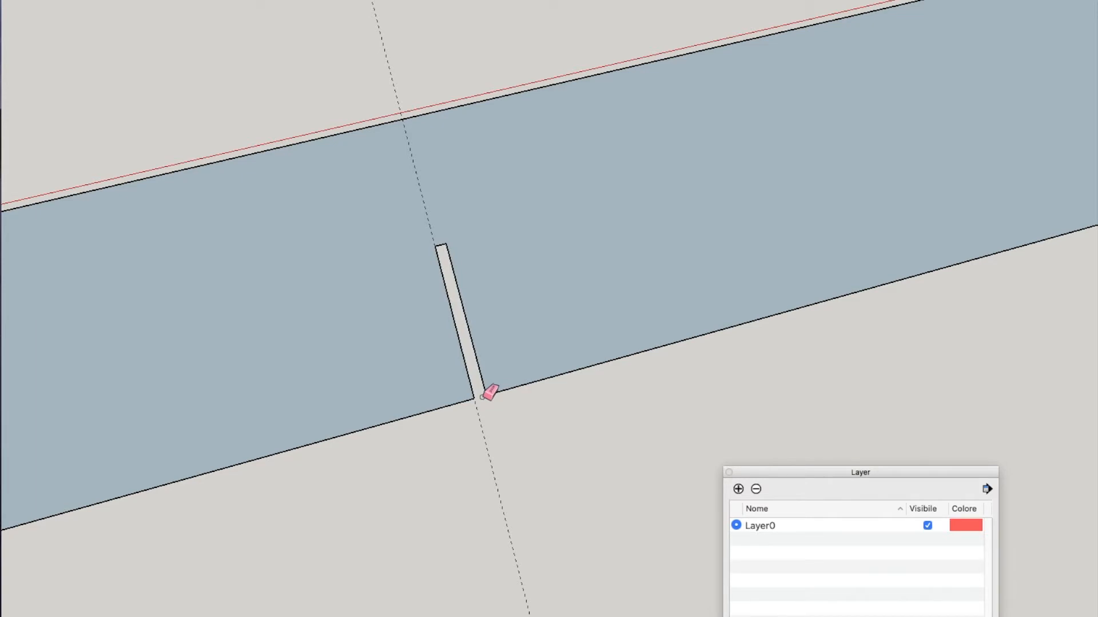
{"action": "scroll", "coordinate": [554, 410], "scroll_direction": "down", "scroll_amount": 3}
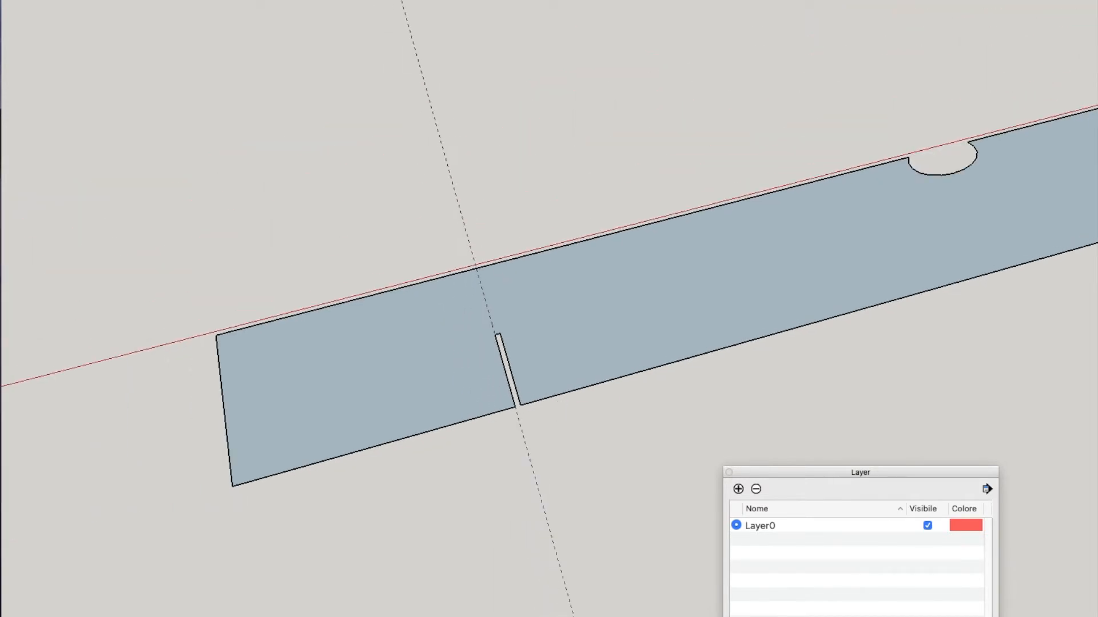
Cut a matching narrow open slot at the guide near the strip's other end, along the same long edge.
{"action": "key", "text": "o"}
{"action": "key", "text": "h"}
{"action": "left_click_drag", "start_coordinate": [922, 237], "coordinate": [441, 311]}
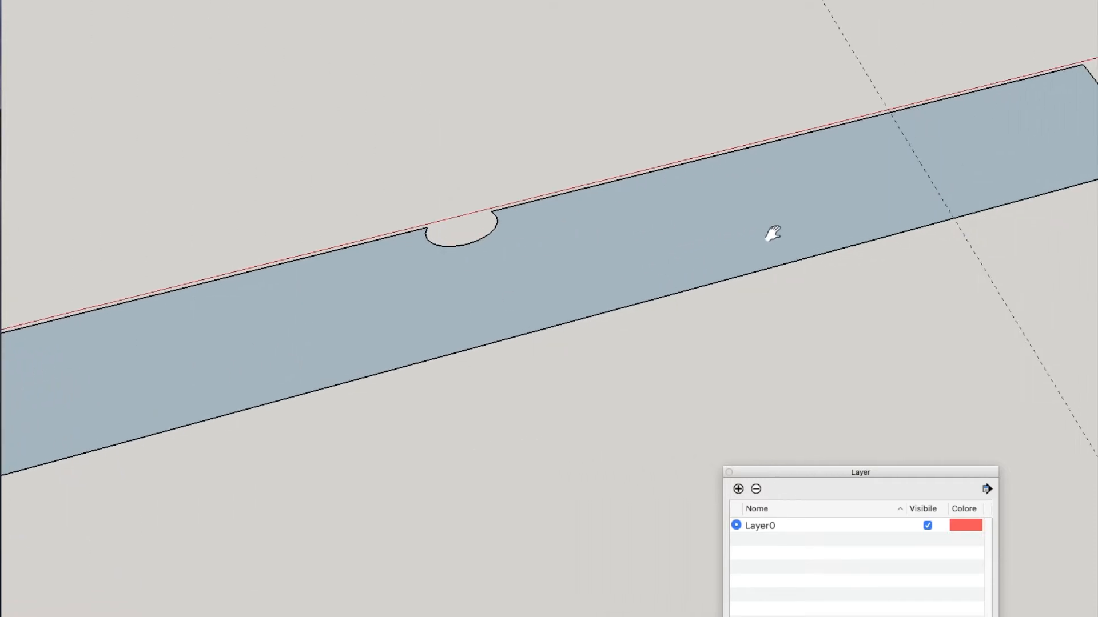
{"action": "left_click_drag", "start_coordinate": [772, 235], "coordinate": [374, 304]}
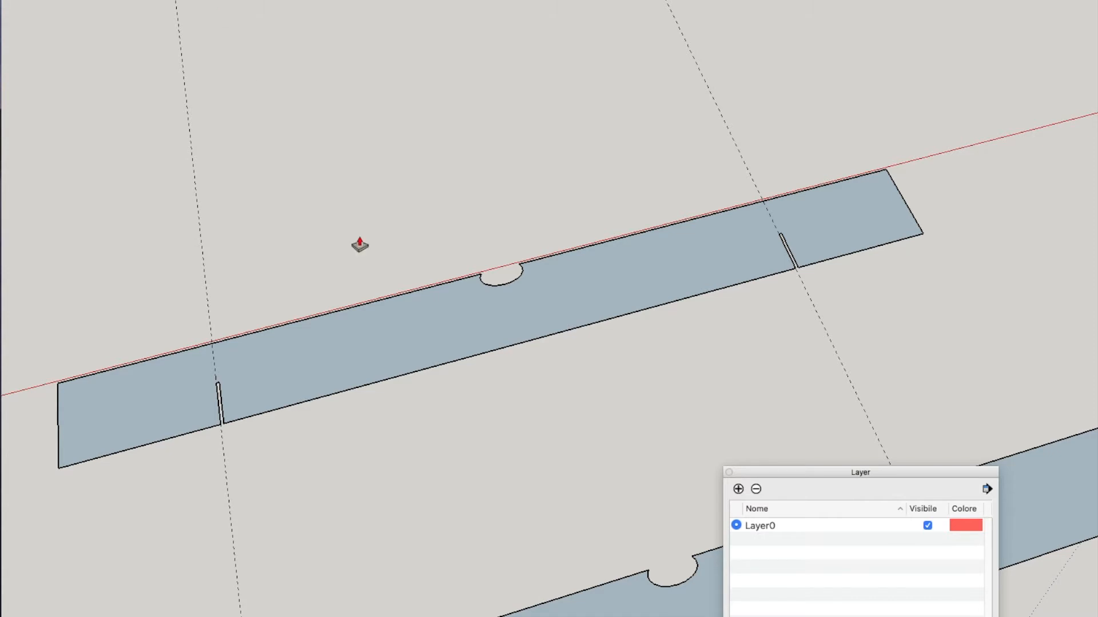
Push/Pull the slotted strip up into a thin board and make all of it a component named base.
{"action": "left_click", "coordinate": [412, 326]}
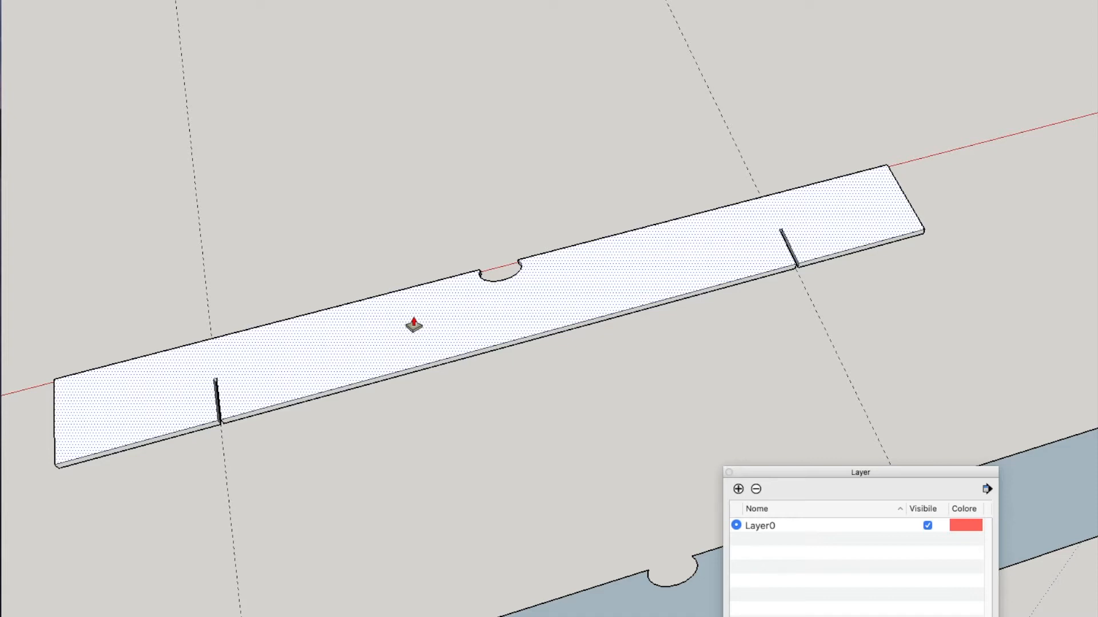
{"action": "key", "text": "Return"}
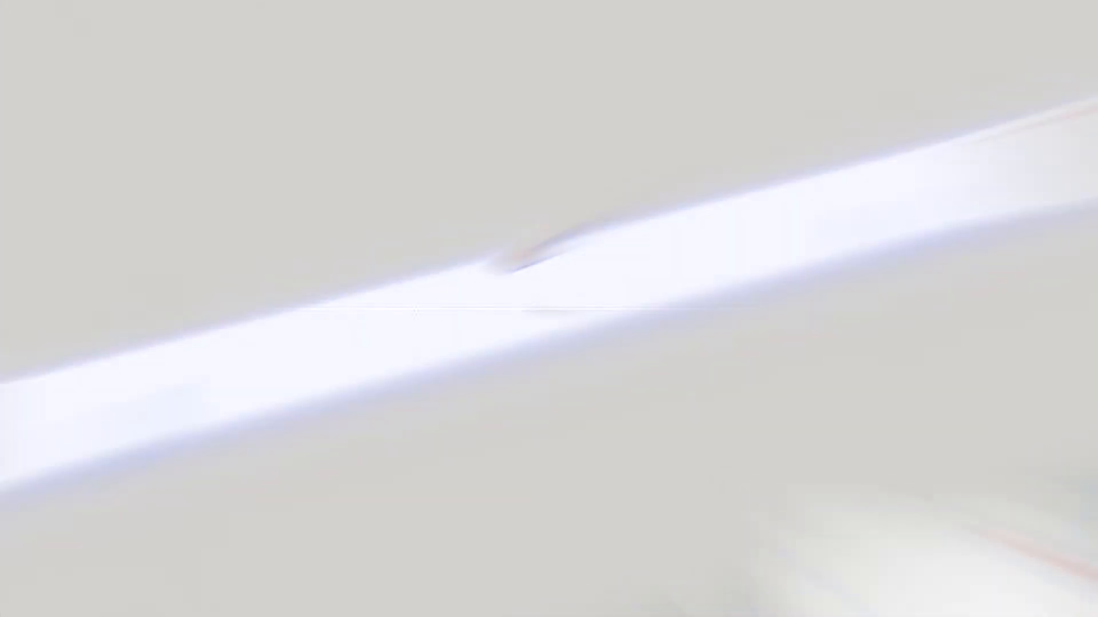
{"action": "right_click", "coordinate": [434, 314]}
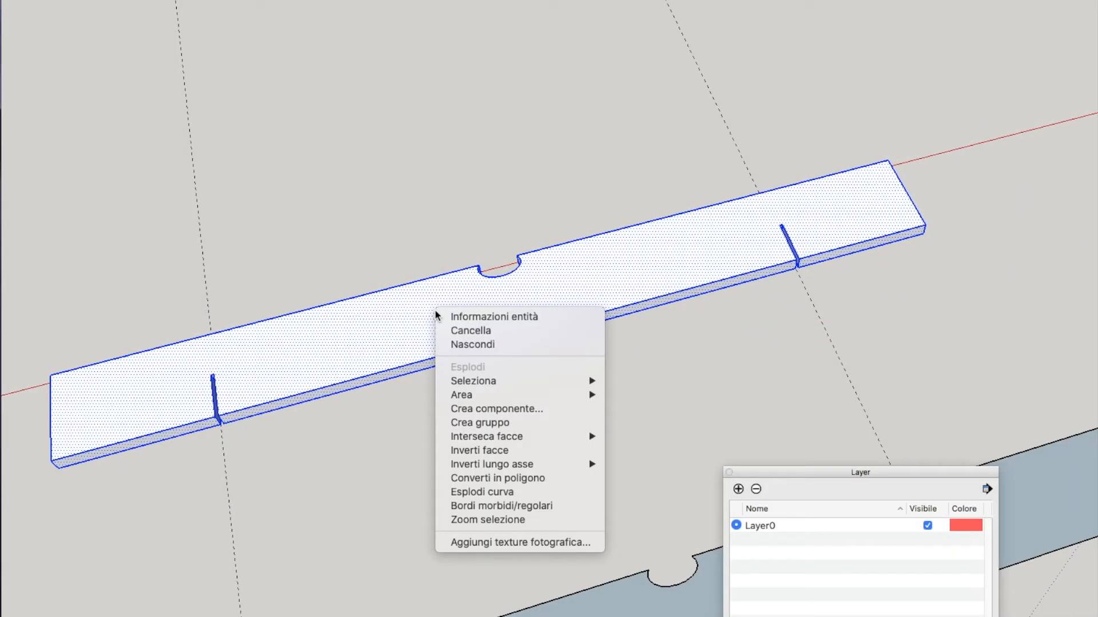
{"action": "left_click", "coordinate": [491, 409]}
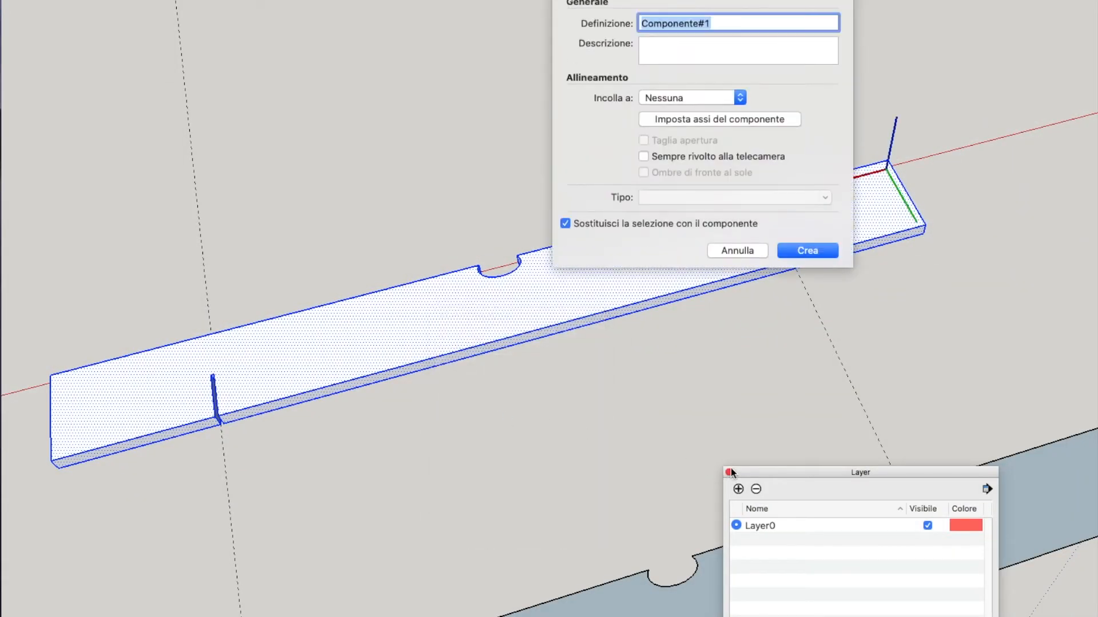
{"action": "type", "text": "base"}
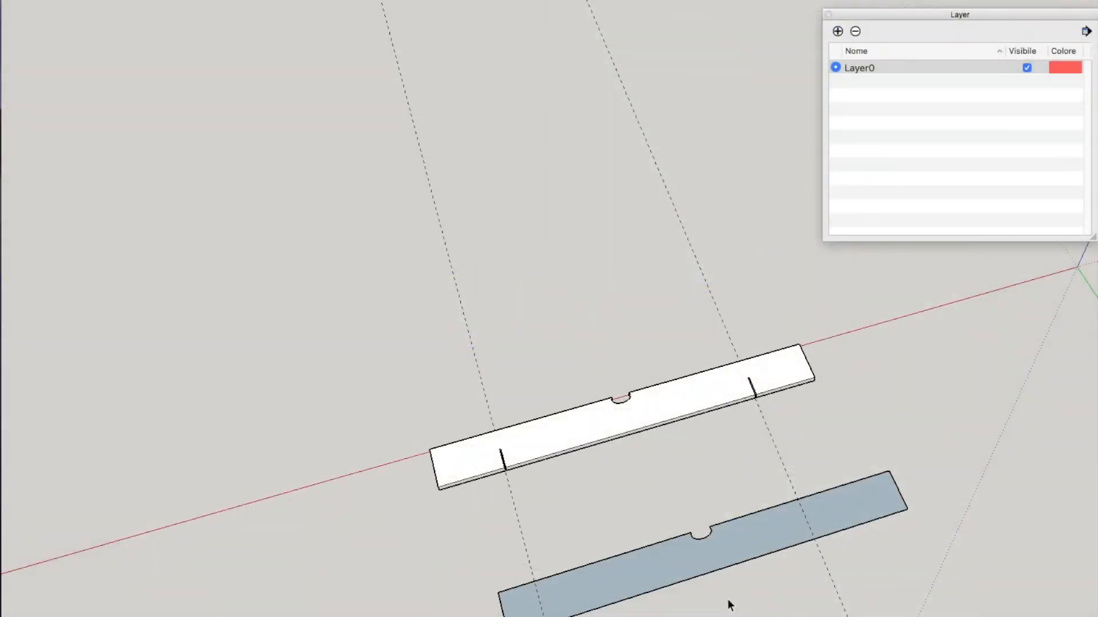
Add a new layer named base1 and make it the active layer.
{"action": "mouse_move", "coordinate": [456, 616]}
{"action": "left_mouse_down"}
{"action": "mouse_move", "coordinate": [912, 486]}
{"action": "mouse_move", "coordinate": [918, 469]}
{"action": "left_mouse_up"}
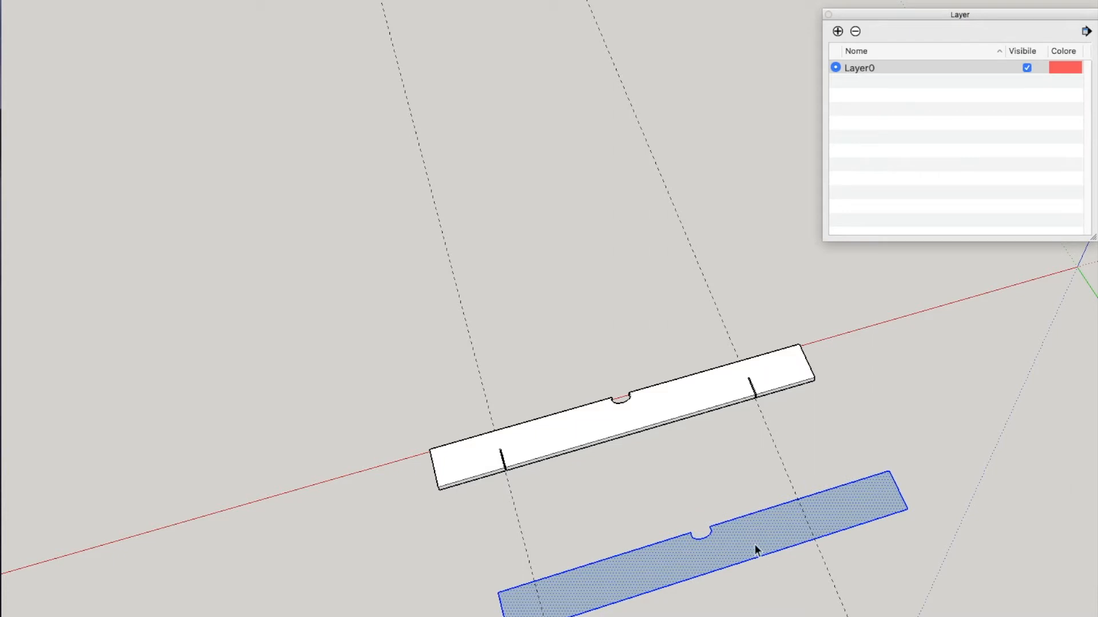
{"action": "left_click", "coordinate": [837, 31]}
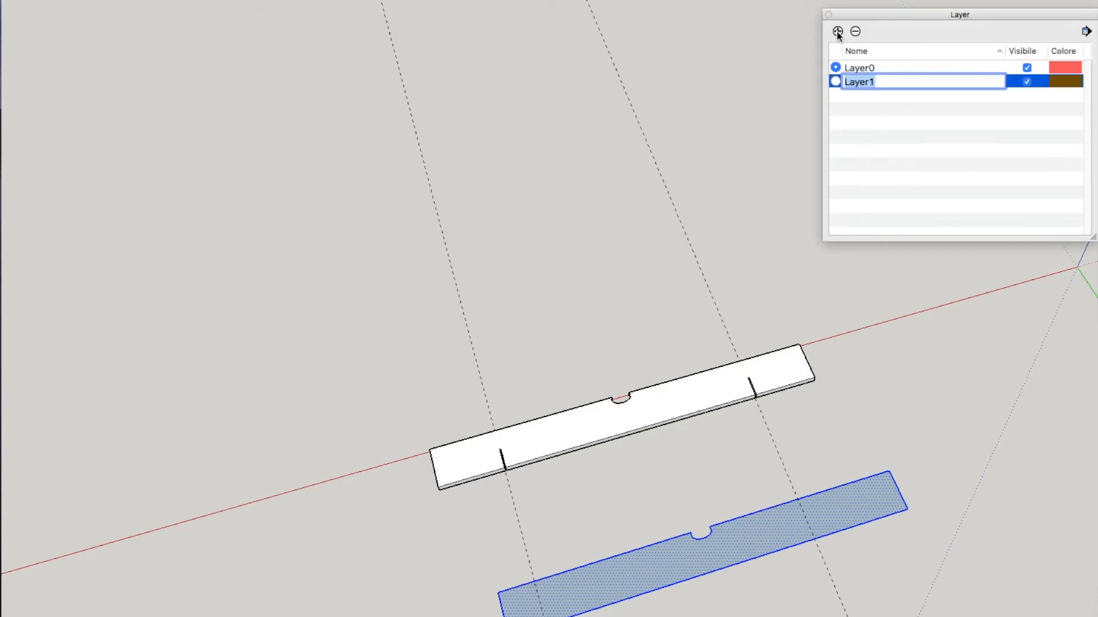
{"action": "left_click", "coordinate": [841, 79]}
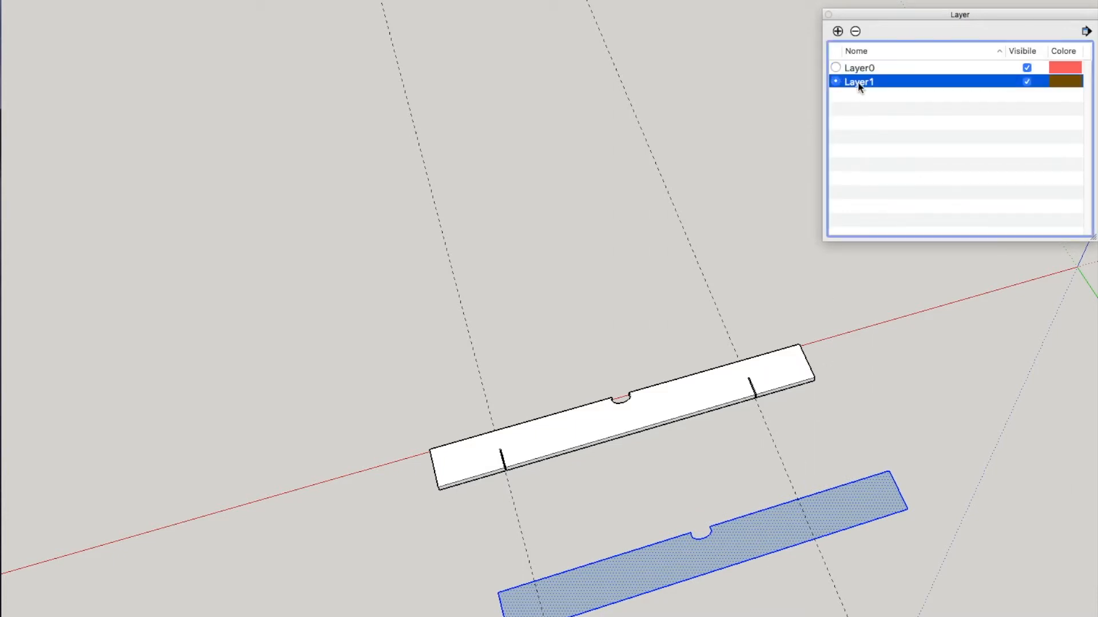
{"action": "double_click", "coordinate": [858, 83]}
{"action": "type", "text": "base1"}
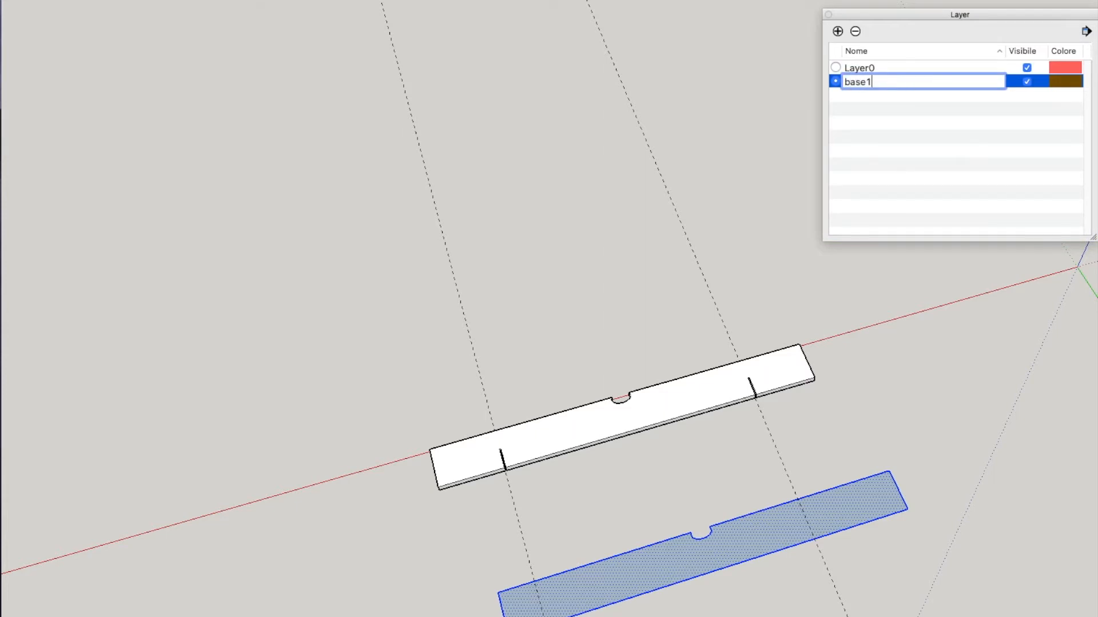
{"action": "left_click", "coordinate": [911, 291]}
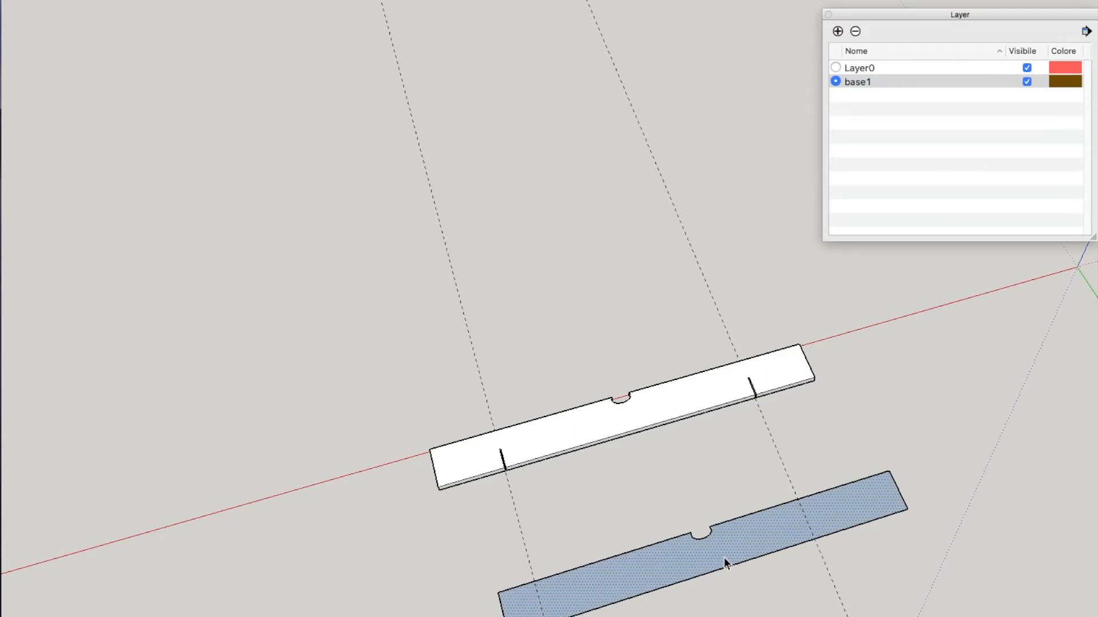
Push/Pull the unslotted second strip up into a thin board.
{"action": "key", "text": "p"}
{"action": "double_click", "coordinate": [685, 558]}
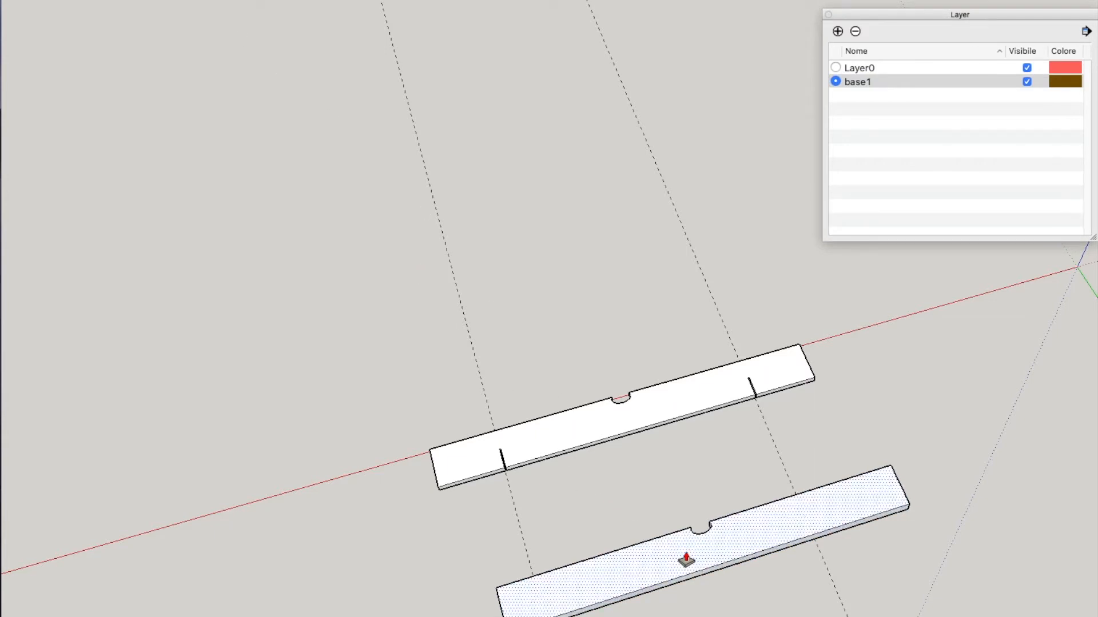
{"action": "key", "text": "Return"}
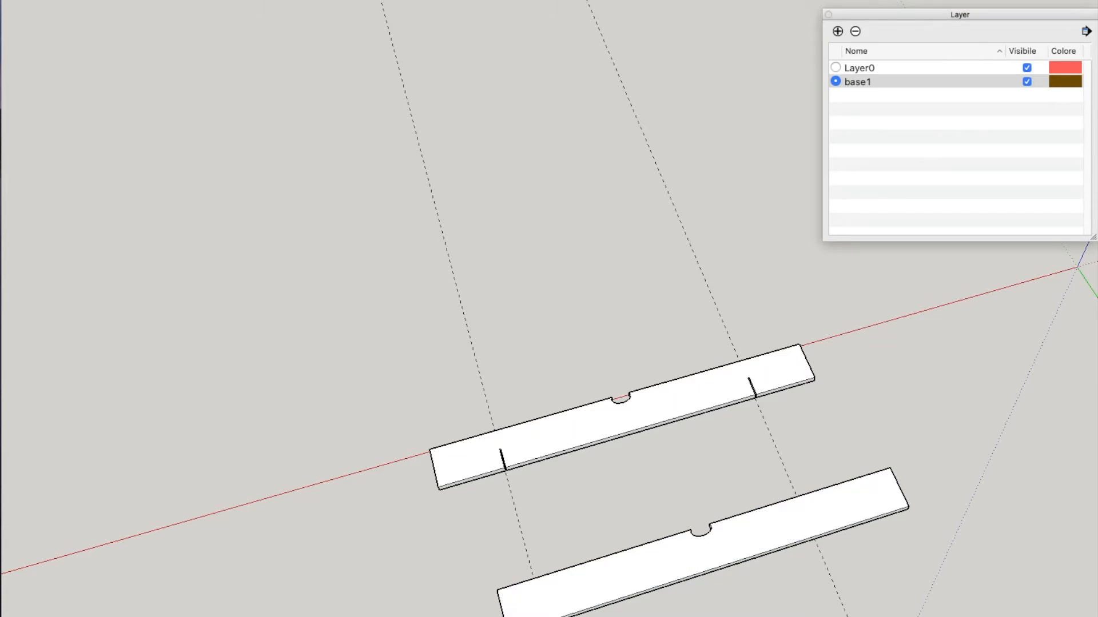
Select the whole unslotted board and make it a component named base1.
{"action": "left_click_drag", "start_coordinate": [430, 614], "coordinate": [933, 458]}
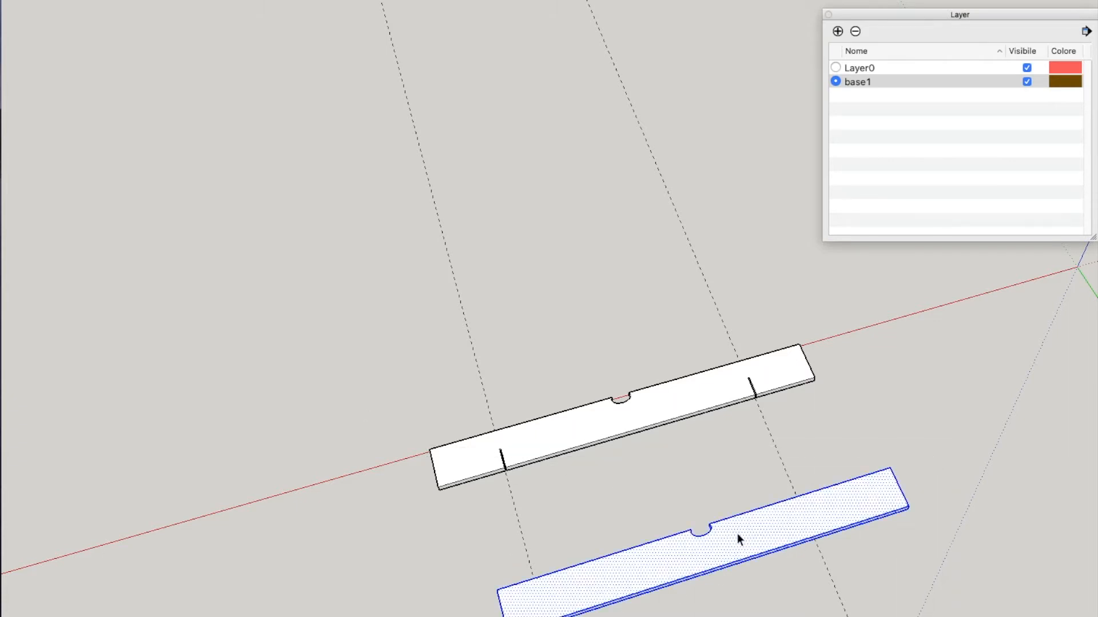
{"action": "right_click", "coordinate": [737, 538]}
{"action": "left_click", "coordinate": [804, 556]}
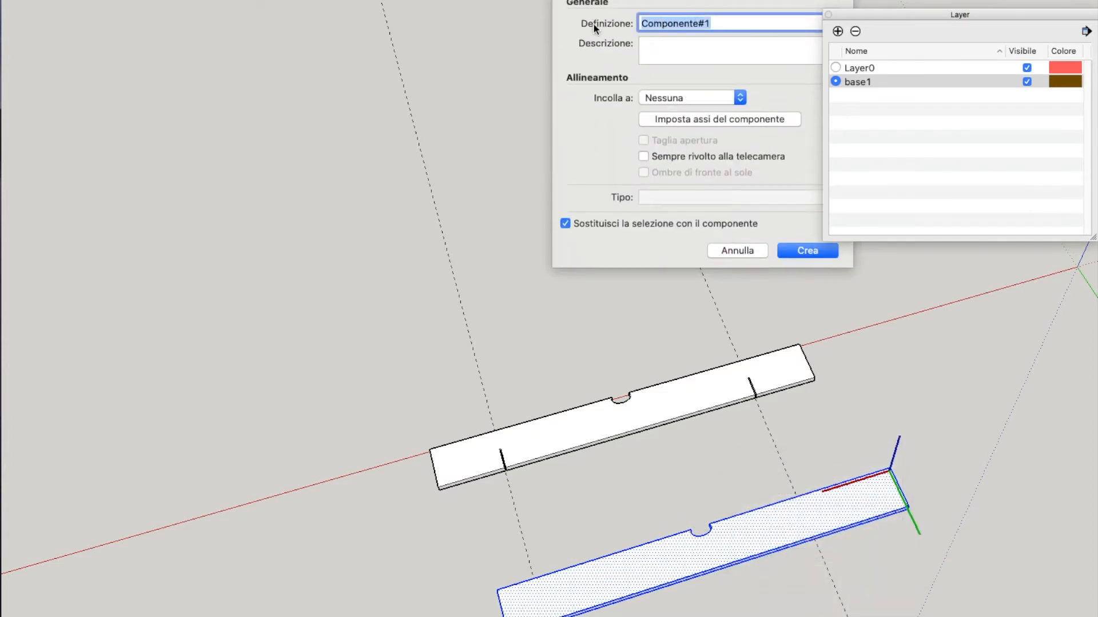
{"action": "key", "text": "BackSpace"}
{"action": "type", "text": "bas"}
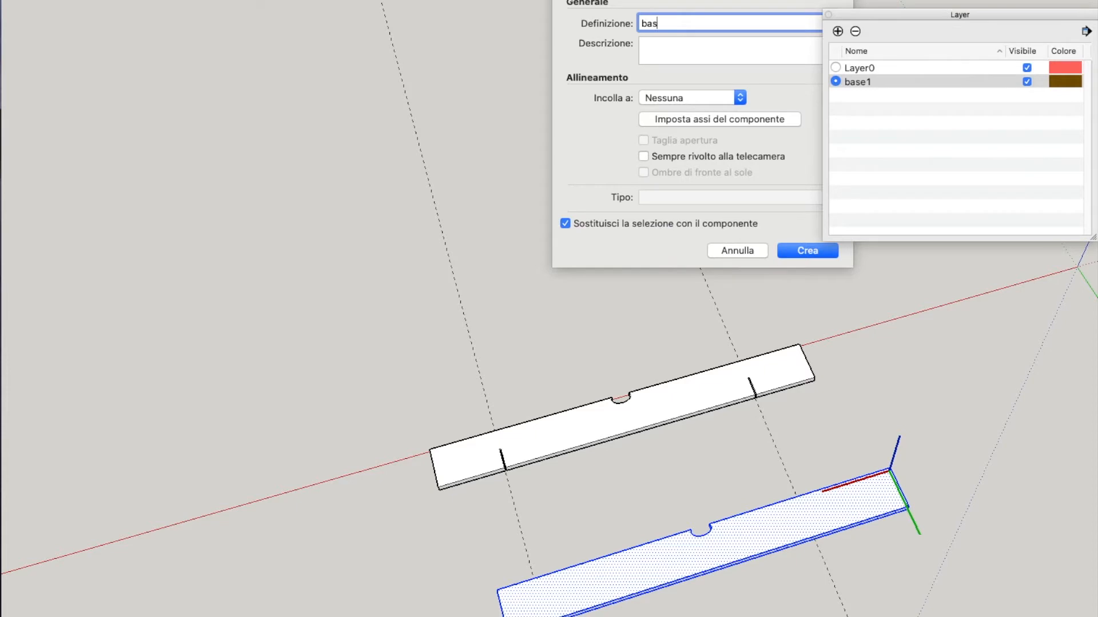
{"action": "type", "text": "e1"}
{"action": "left_click", "coordinate": [797, 251]}
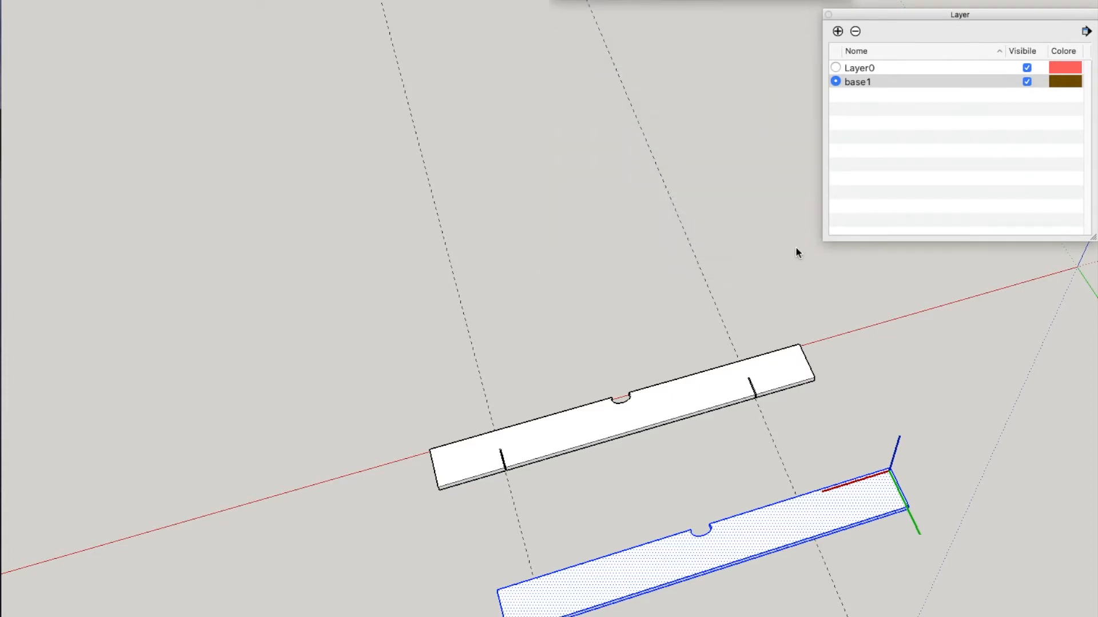
Make Layer0 the active layer and check the base1 layer's contents by hiding and reshowing it.
{"action": "left_click", "coordinate": [835, 68]}
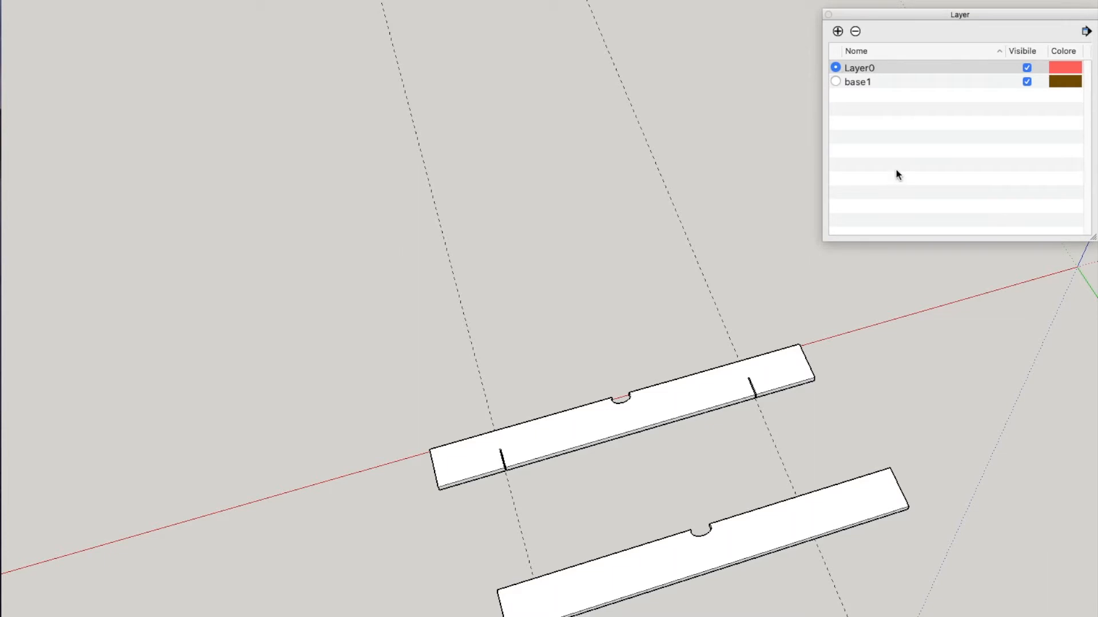
{"action": "left_click", "coordinate": [1027, 82]}
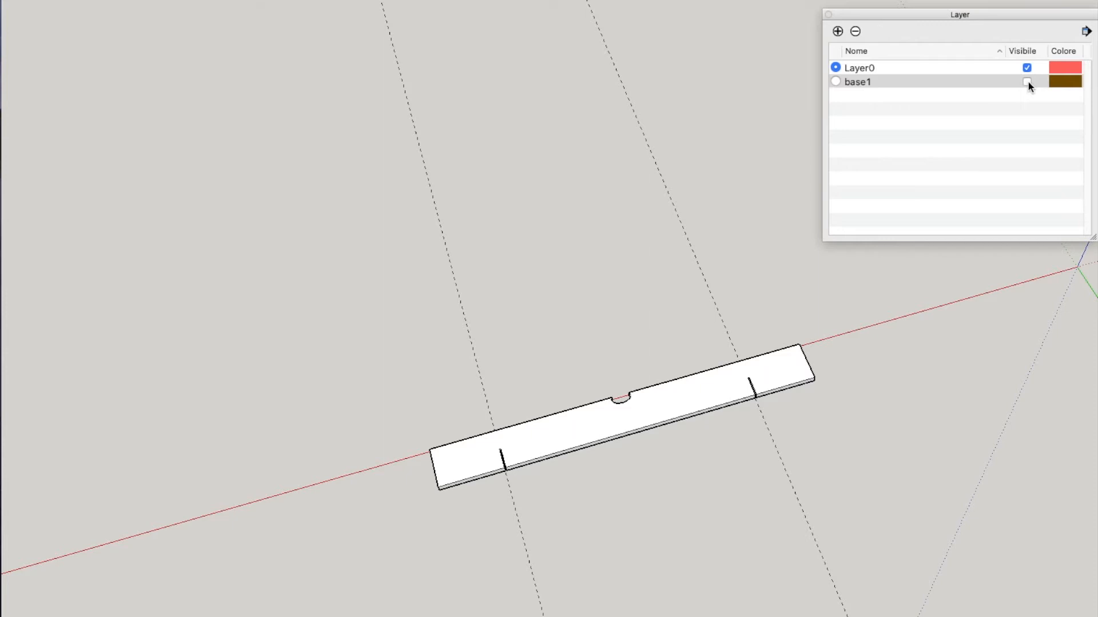
{"action": "left_click", "coordinate": [1026, 82]}
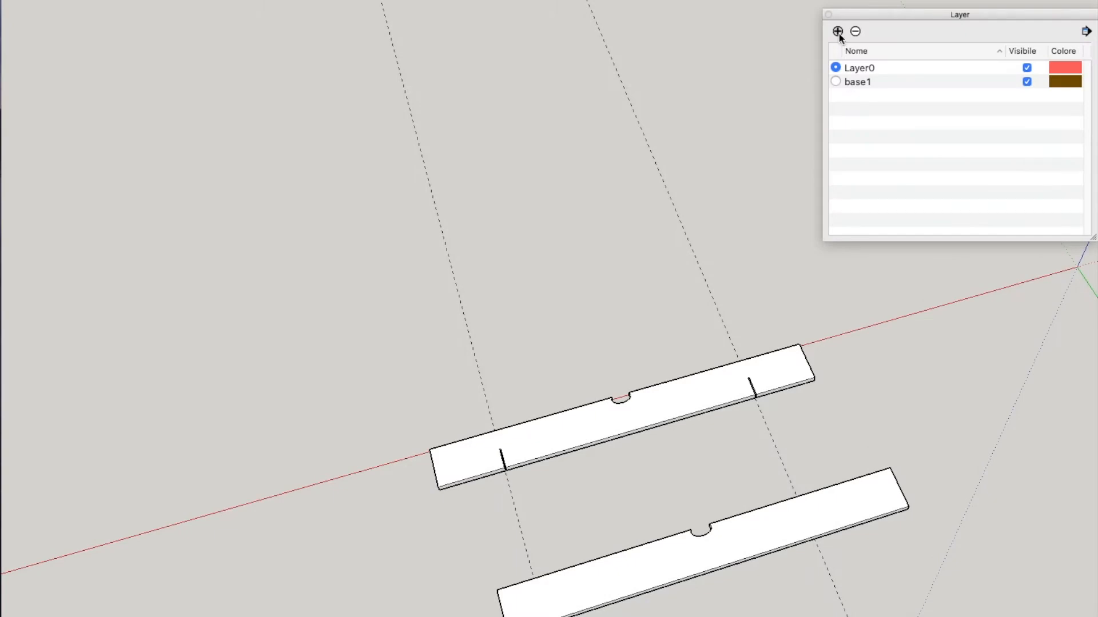
Add a new layer named router fence and make it the active layer.
{"action": "left_click", "coordinate": [839, 34]}
{"action": "left_click", "coordinate": [835, 98]}
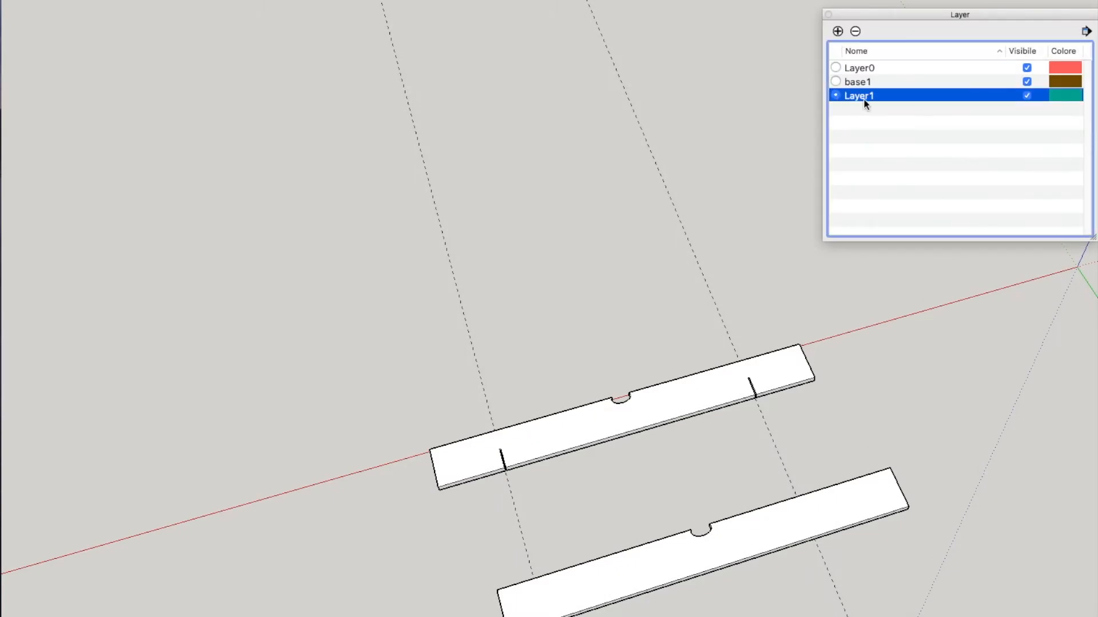
{"action": "left_click", "coordinate": [864, 99]}
{"action": "left_click_drag", "start_coordinate": [874, 96], "coordinate": [832, 95]}
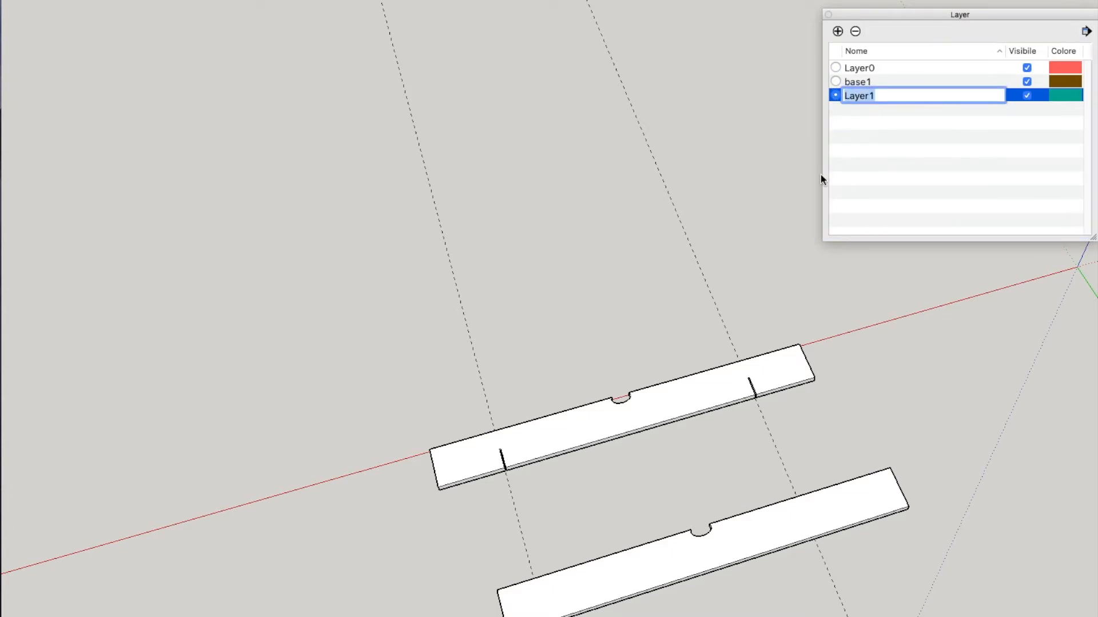
{"action": "key", "text": "BackSpace"}
{"action": "type", "text": "router fence"}
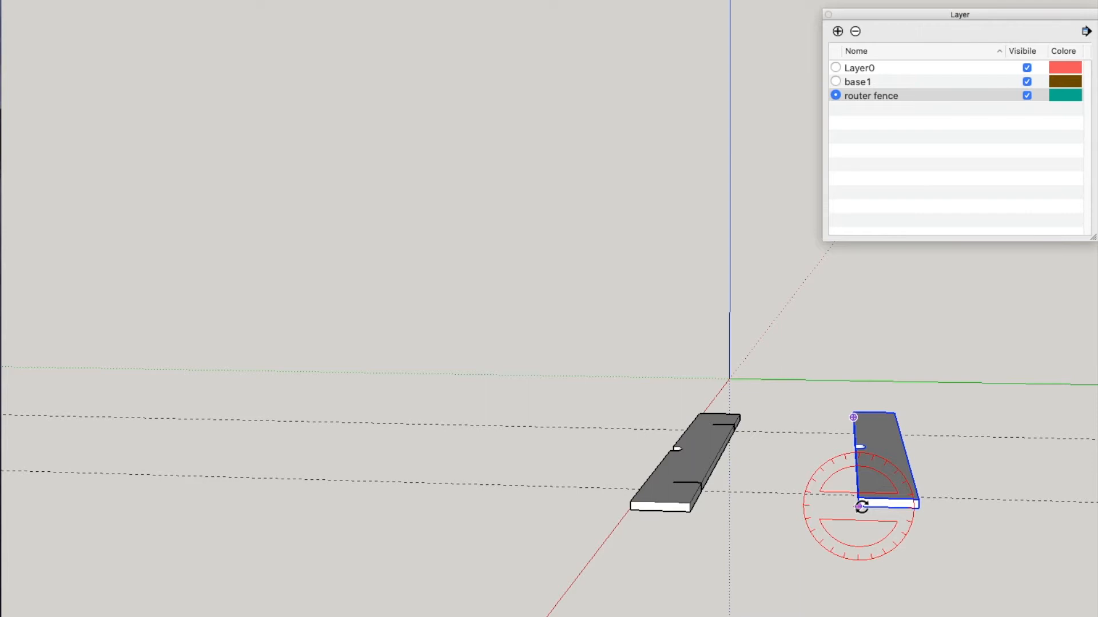
Rotate the unslotted board upright about its long notched edge.
{"action": "left_click", "coordinate": [859, 507]}
{"action": "left_click", "coordinate": [978, 510]}
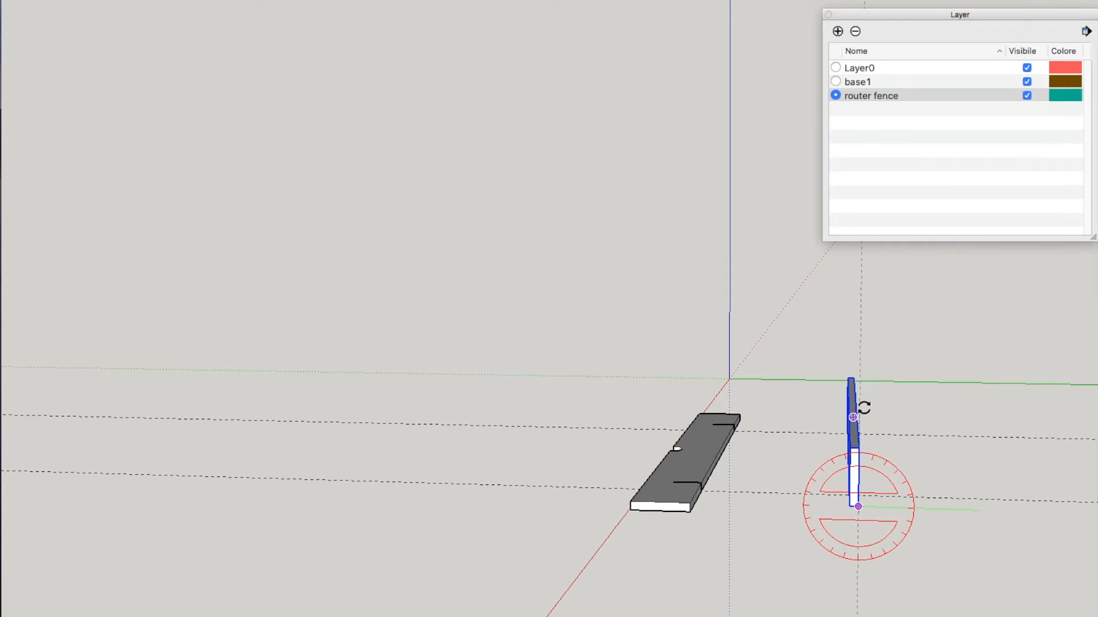
{"action": "left_click", "coordinate": [861, 408]}
Move the upright board against the slotted board's notched long edge, aligning their bottom end corners so the two notches meet.
{"action": "key", "text": "m"}
{"action": "scroll", "coordinate": [847, 519], "scroll_direction": "up", "scroll_amount": 3}
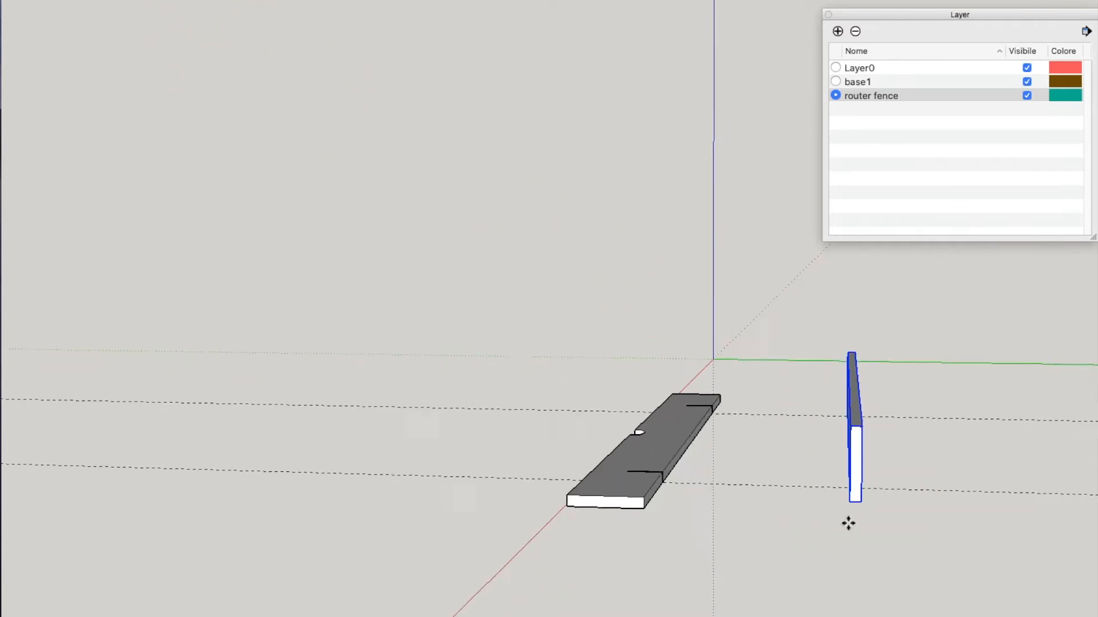
{"action": "left_click", "coordinate": [851, 488]}
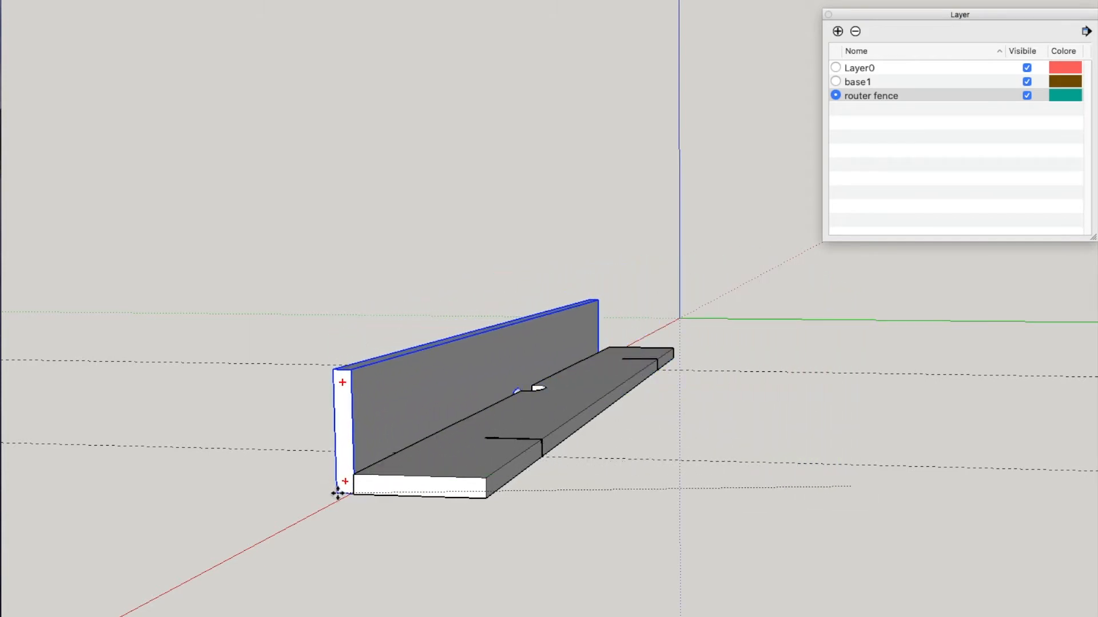
{"action": "scroll", "coordinate": [366, 505], "scroll_direction": "up", "scroll_amount": 6}
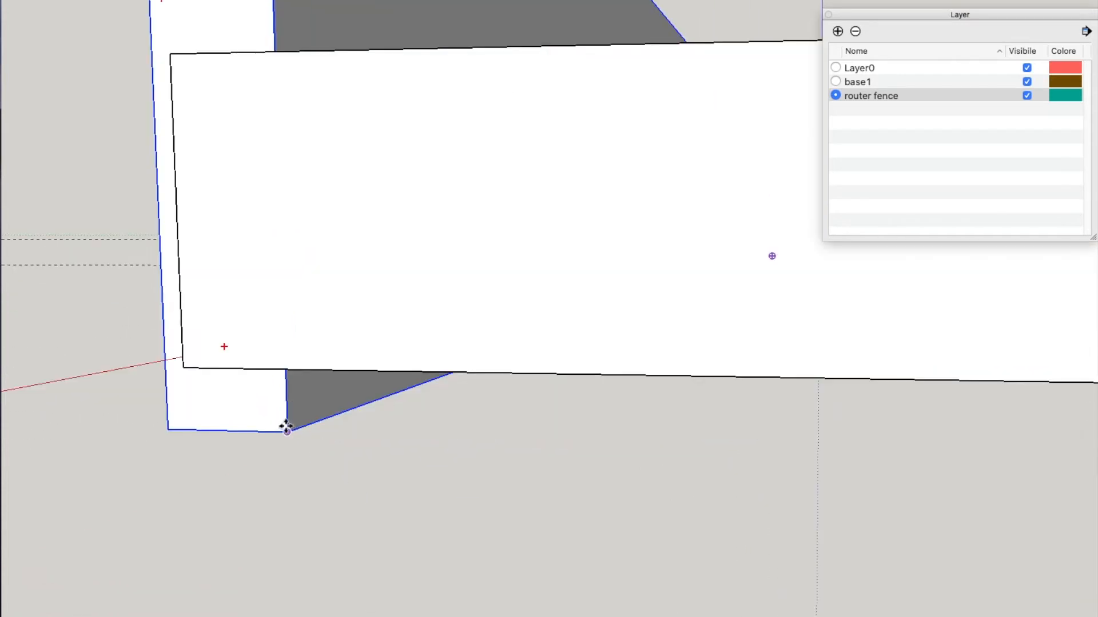
{"action": "left_click", "coordinate": [183, 367]}
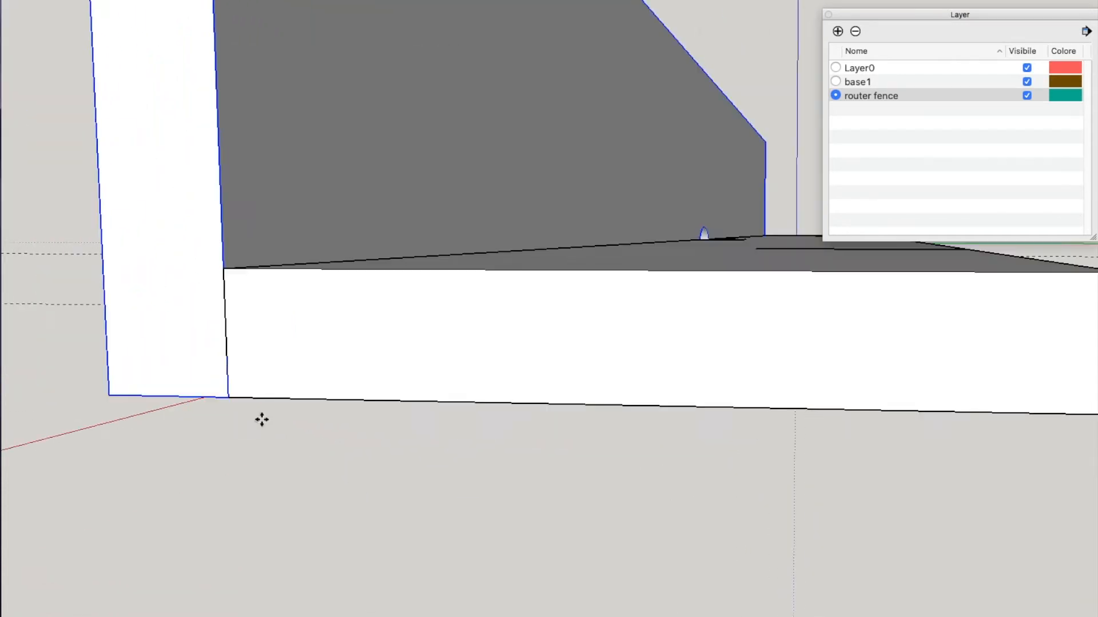
{"action": "scroll", "coordinate": [262, 420], "scroll_direction": "down", "scroll_amount": 8}
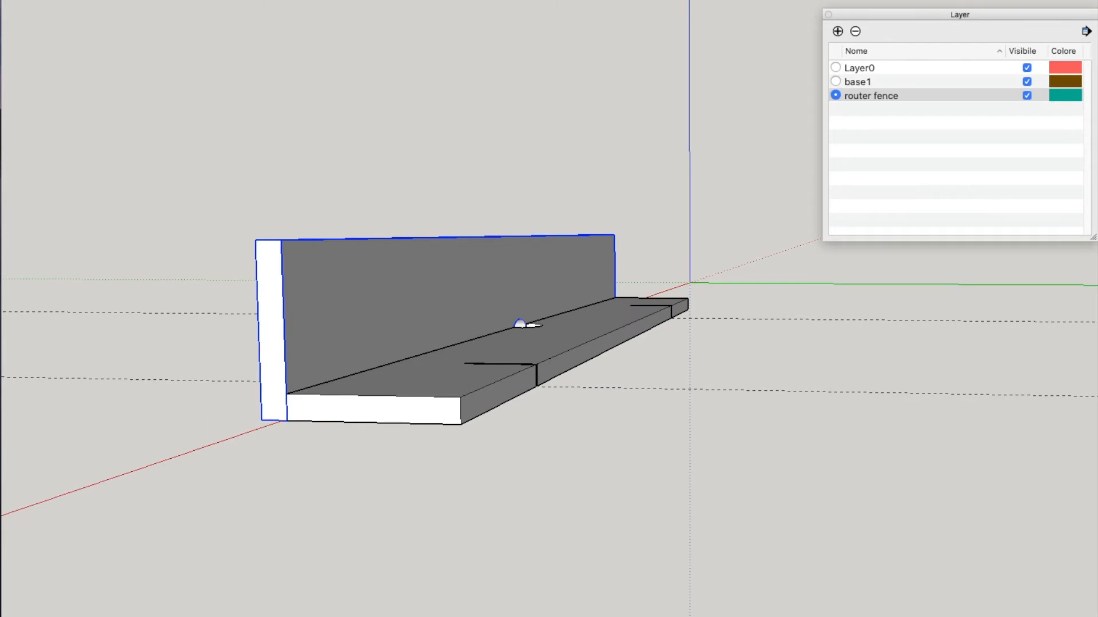
Select both joined boards and make them a single component named router fence.
{"action": "mouse_move", "coordinate": [220, 233]}
{"action": "middle_mouse_down"}
{"action": "mouse_move", "coordinate": [624, 290]}
{"action": "mouse_move", "coordinate": [666, 201]}
{"action": "mouse_move", "coordinate": [596, 324]}
{"action": "mouse_move", "coordinate": [314, 299]}
{"action": "mouse_move", "coordinate": [649, 396]}
{"action": "mouse_move", "coordinate": [646, 457]}
{"action": "mouse_move", "coordinate": [662, 509]}
{"action": "mouse_move", "coordinate": [720, 414]}
{"action": "mouse_move", "coordinate": [765, 394]}
{"action": "mouse_move", "coordinate": [794, 400]}
{"action": "middle_mouse_up"}
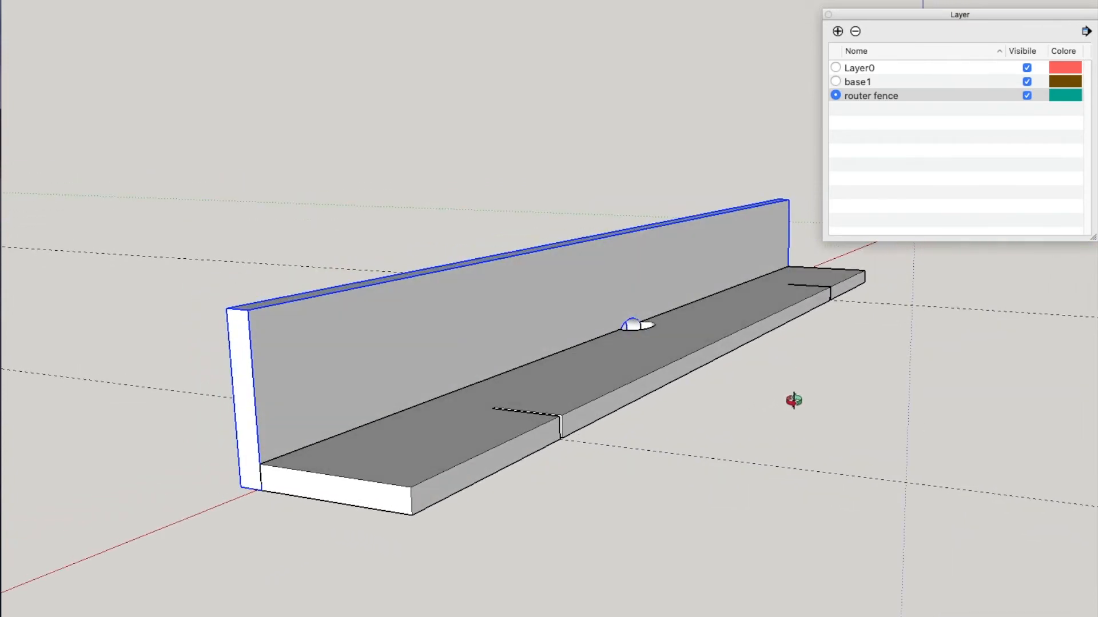
{"action": "scroll", "coordinate": [794, 401], "scroll_direction": "up", "scroll_amount": 1}
{"action": "scroll", "coordinate": [794, 400], "scroll_direction": "down", "scroll_amount": 4}
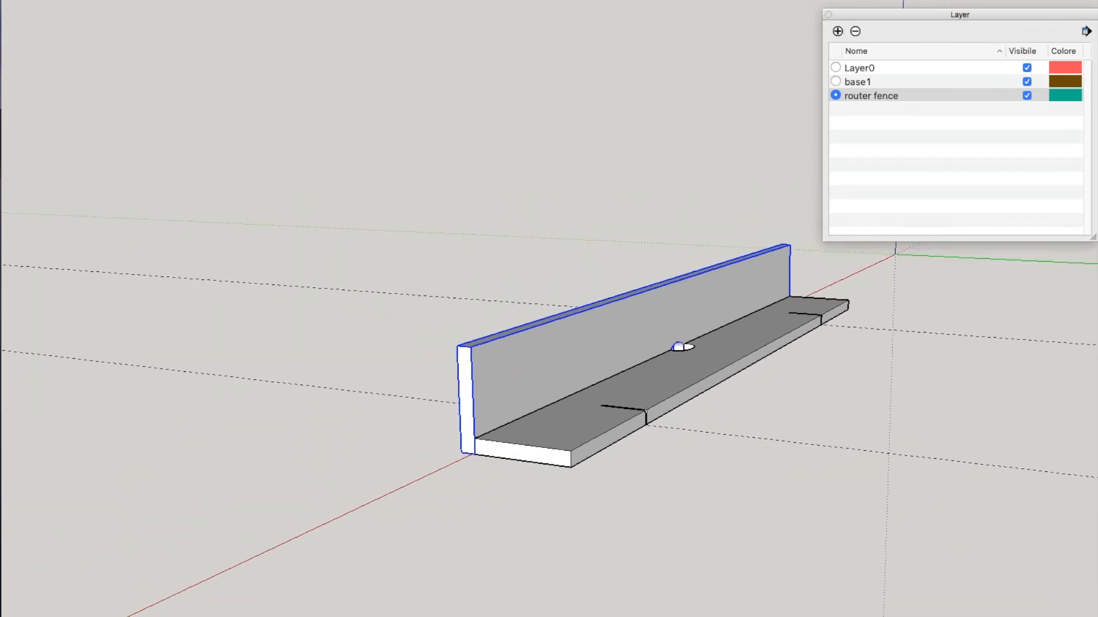
{"action": "left_click_drag", "start_coordinate": [269, 67], "coordinate": [972, 518]}
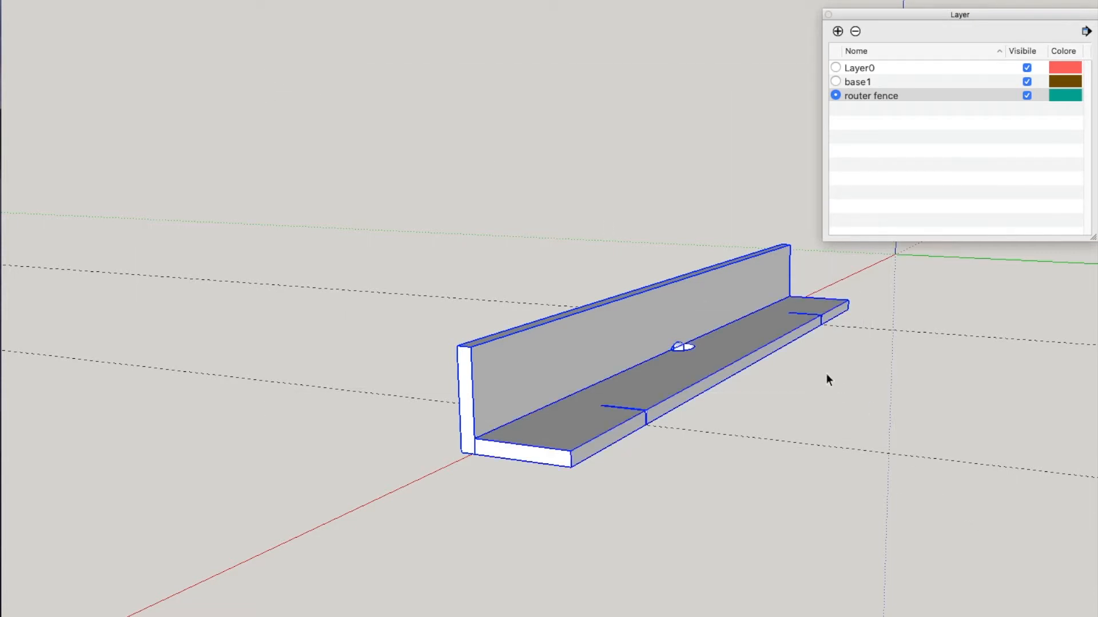
{"action": "right_click", "coordinate": [620, 342]}
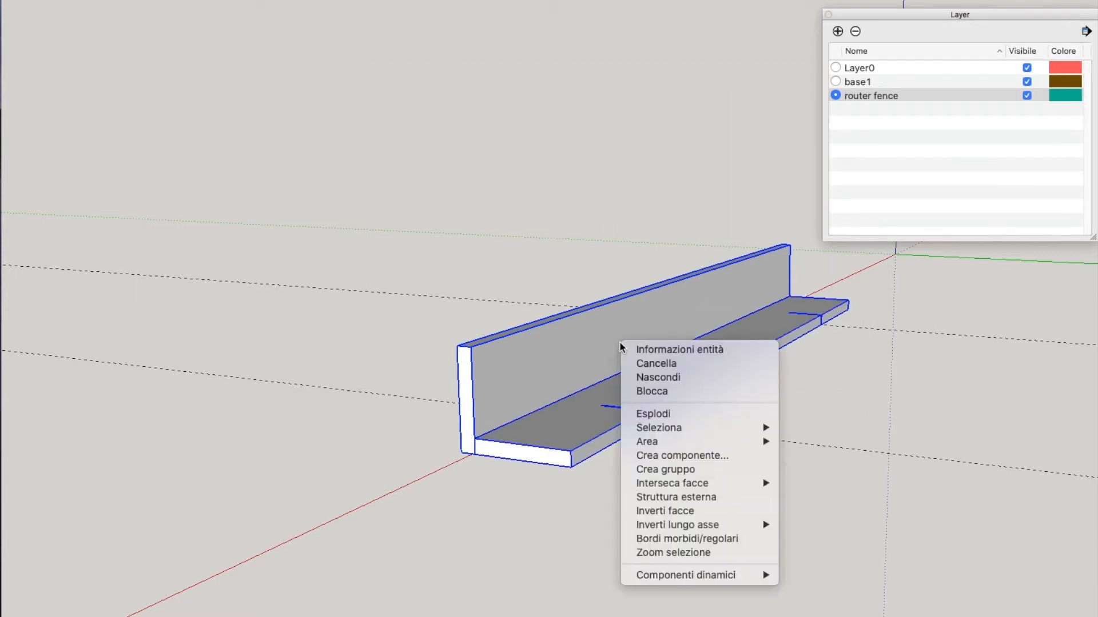
{"action": "left_click", "coordinate": [707, 456]}
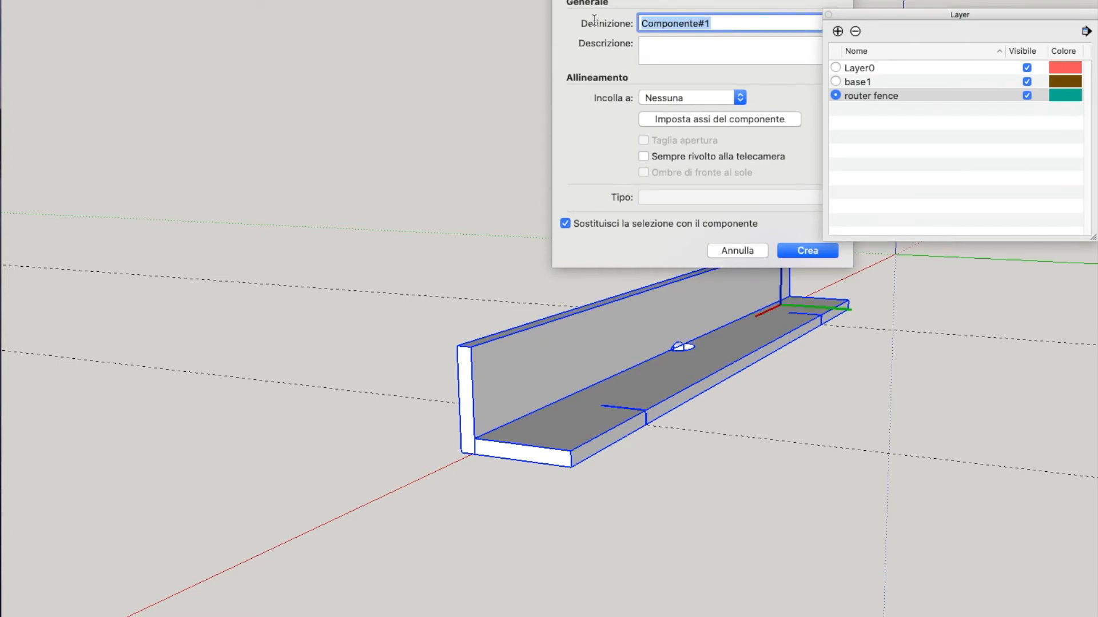
{"action": "key", "text": "BackSpace"}
{"action": "type", "text": "router"}
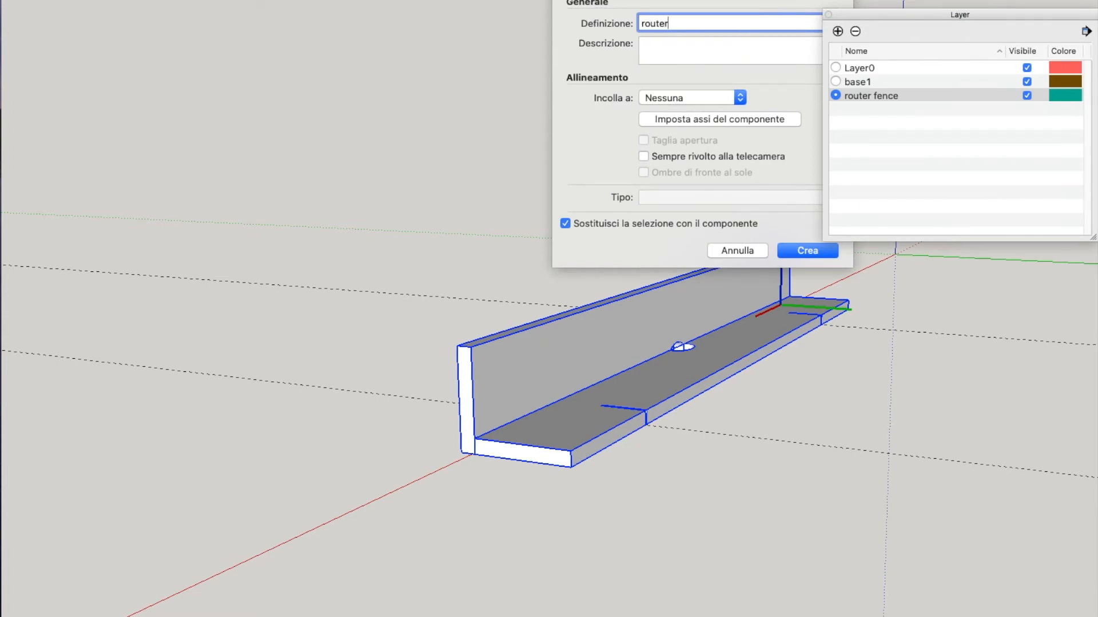
{"action": "type", "text": " fence"}
{"action": "left_click", "coordinate": [805, 252]}
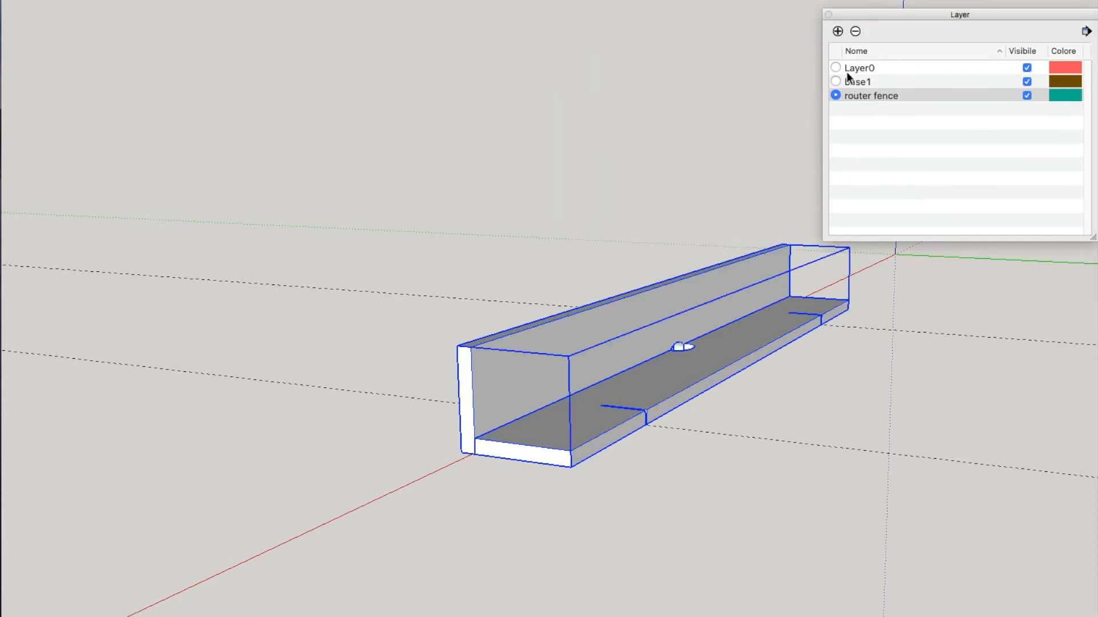
With Layer0 active, check the router fence layer by toggling its visibility, and measure the horizontal board's width at its end.
{"action": "left_click", "coordinate": [845, 68]}
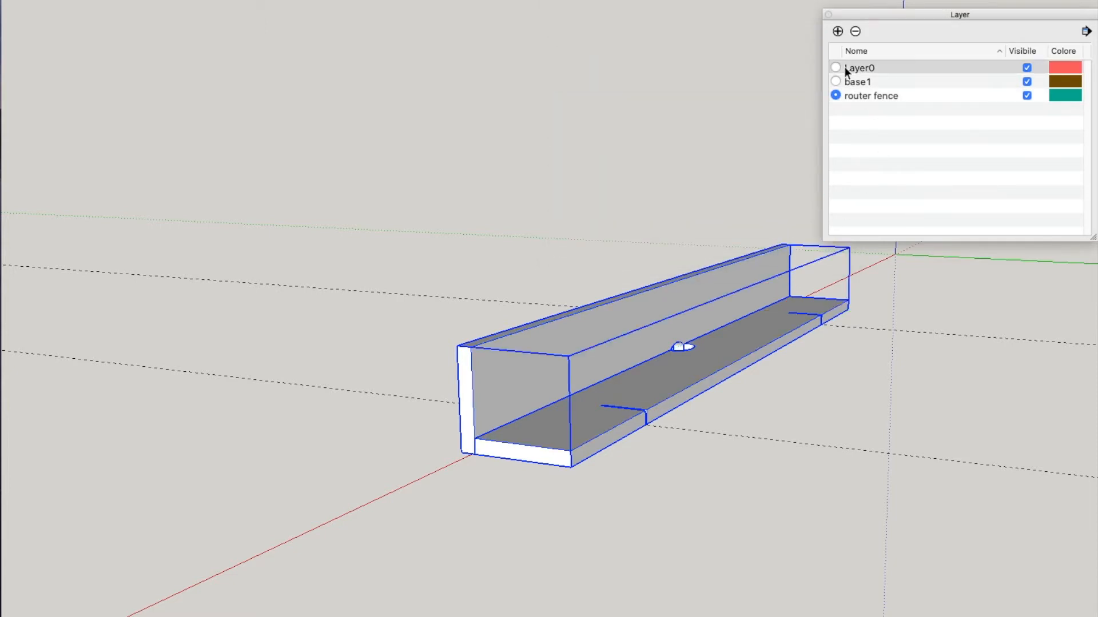
{"action": "left_click", "coordinate": [1024, 94]}
{"action": "left_click", "coordinate": [1025, 95]}
{"action": "left_click", "coordinate": [1024, 95]}
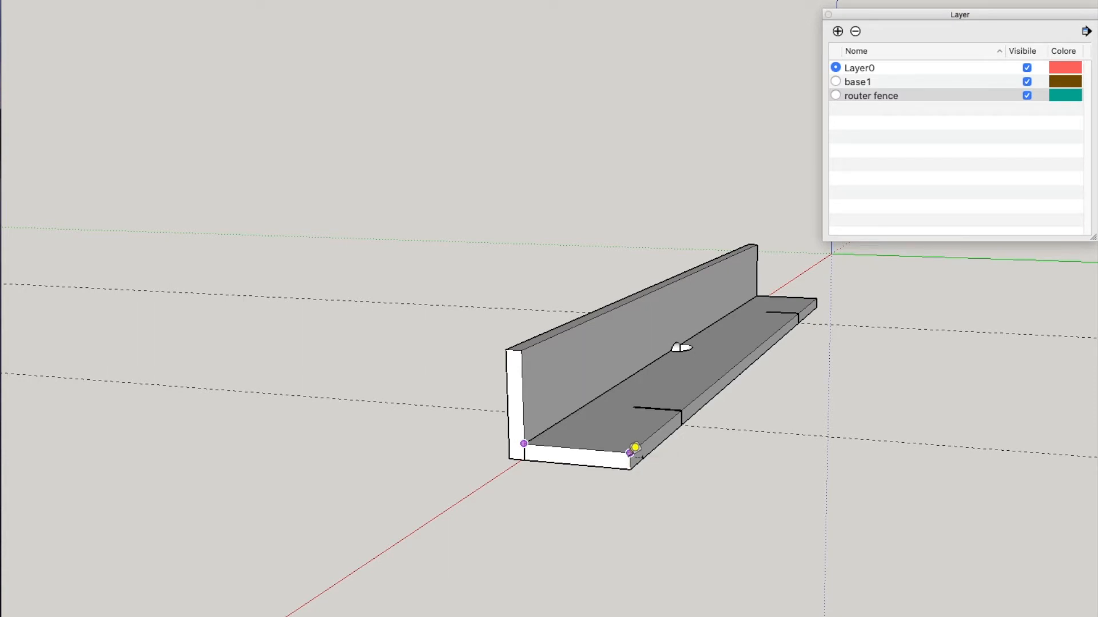
{"action": "left_click", "coordinate": [523, 444]}
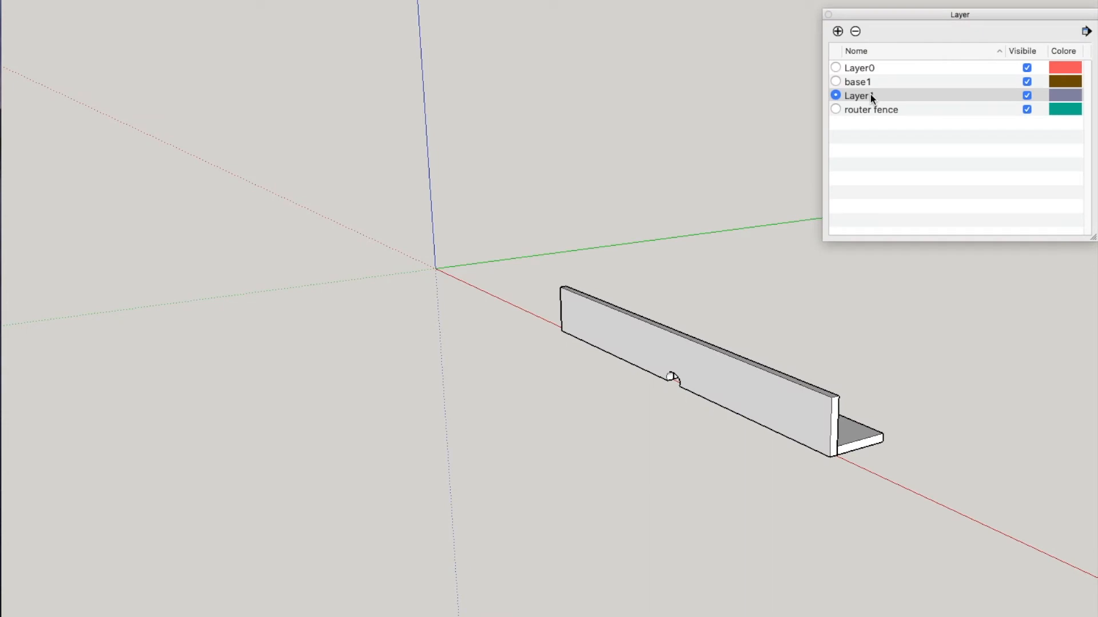
Add a new active layer named supporto triangolo.
{"action": "double_click", "coordinate": [870, 94]}
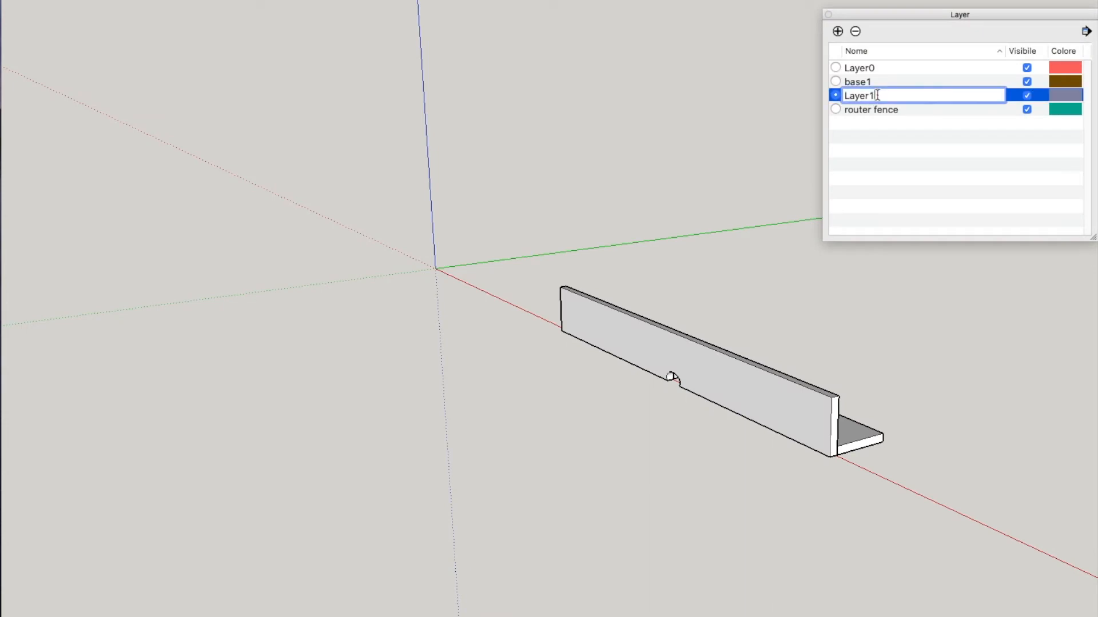
{"action": "key", "text": "BackSpace"}
{"action": "type", "text": "supporto triangolo"}
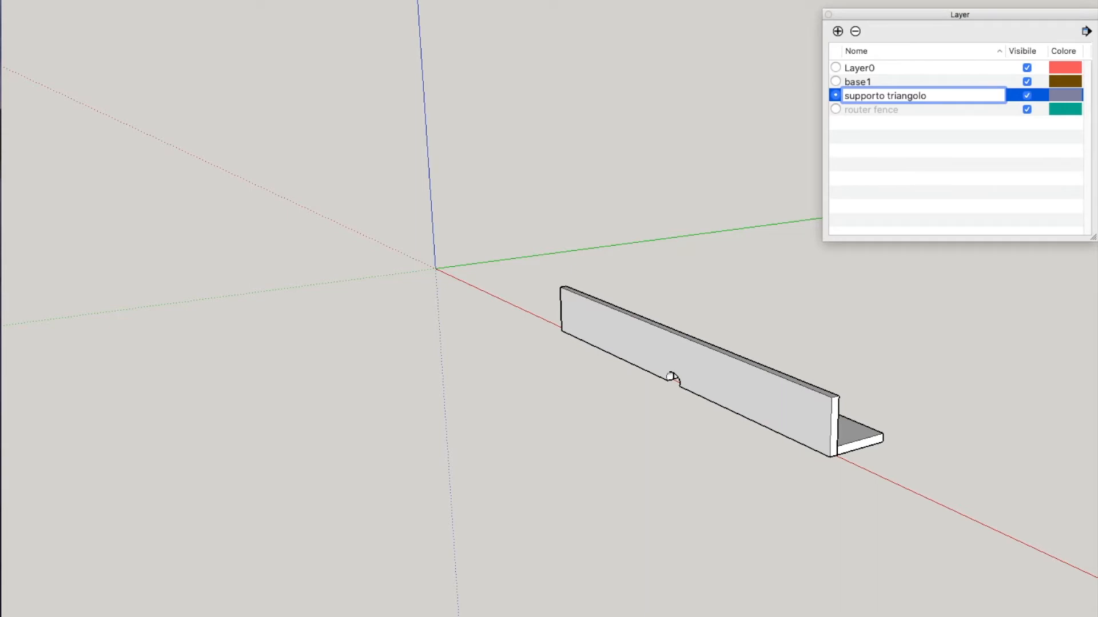
{"action": "key", "text": "Return"}
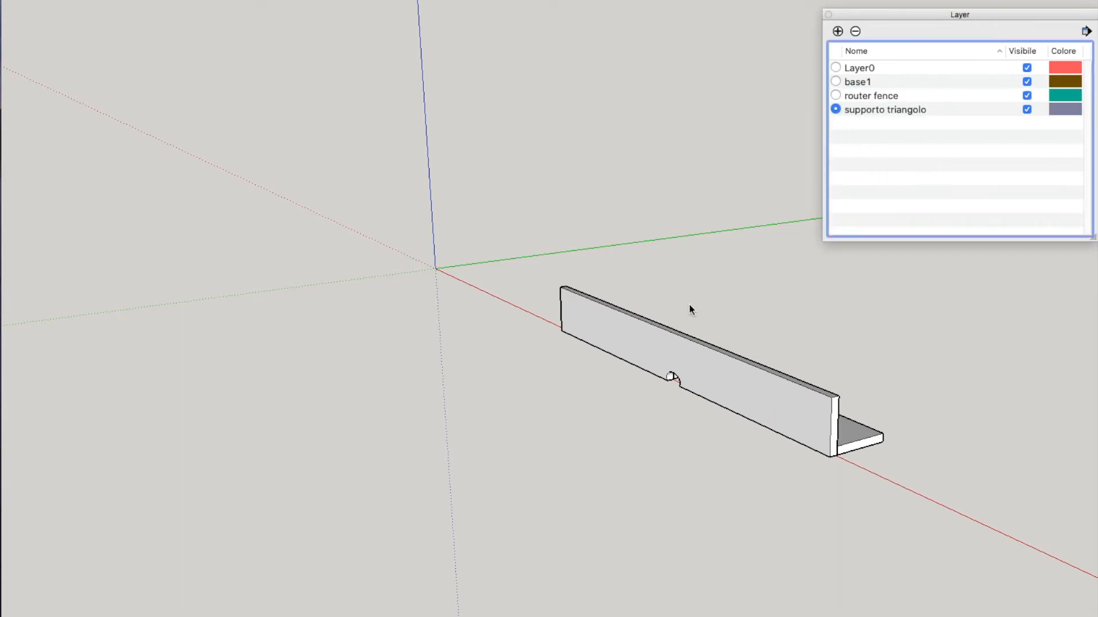
Draw a small flat rectangle on the ground plane, clear of the router fence's end, for the triangular support.
{"action": "left_click", "coordinate": [905, 489]}
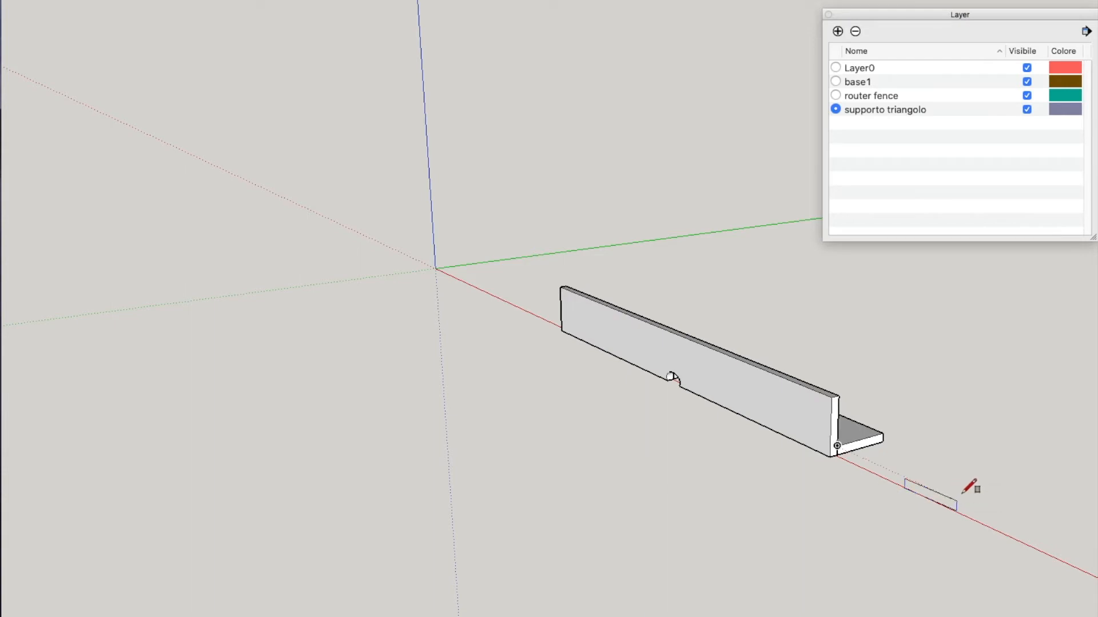
{"action": "key", "text": "Escape"}
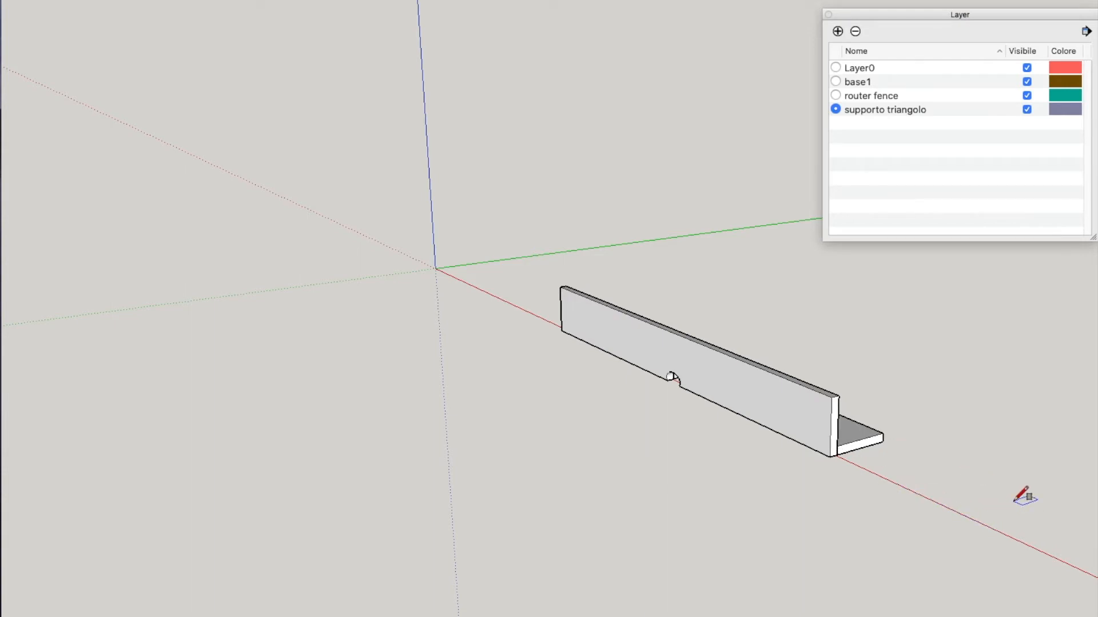
{"action": "scroll", "coordinate": [1012, 509], "scroll_direction": "up", "scroll_amount": 2}
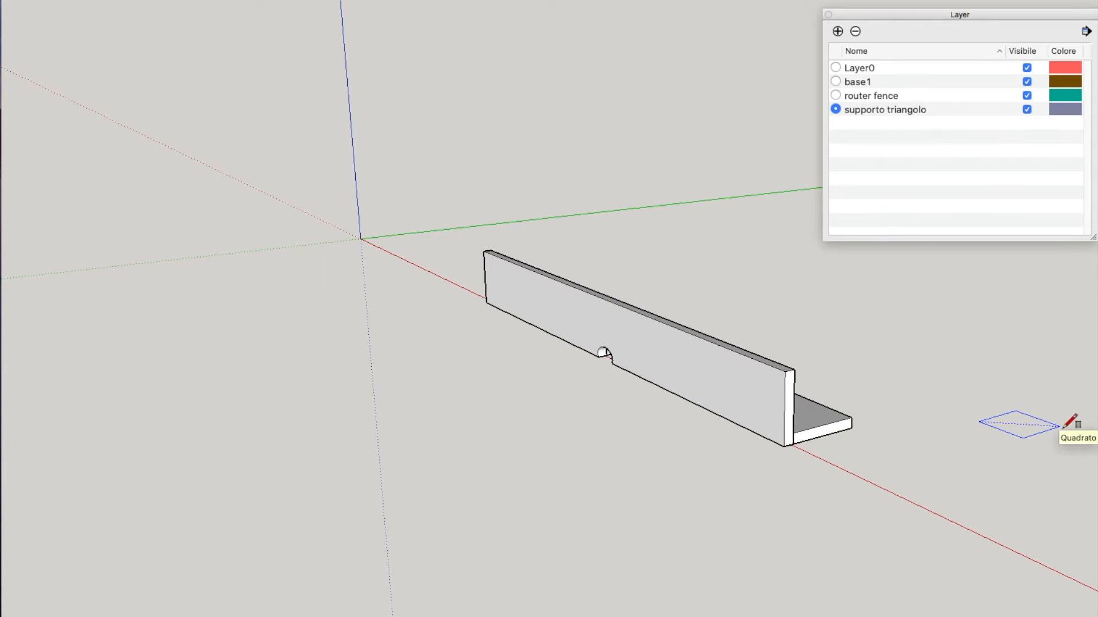
{"action": "left_click", "coordinate": [1059, 426]}
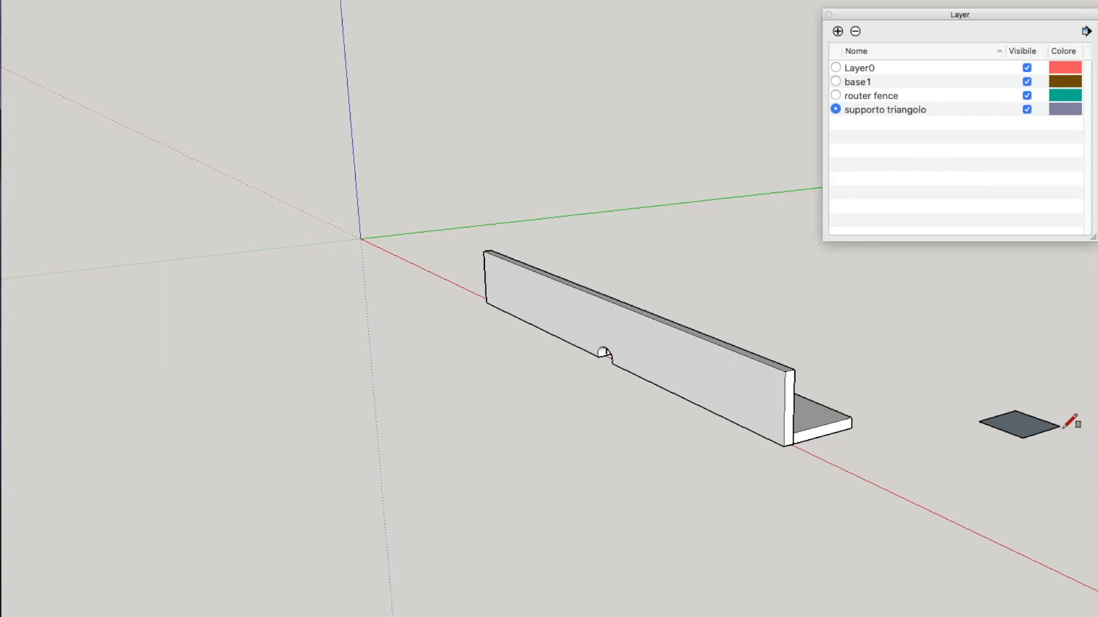
{"action": "left_click", "coordinate": [1079, 430]}
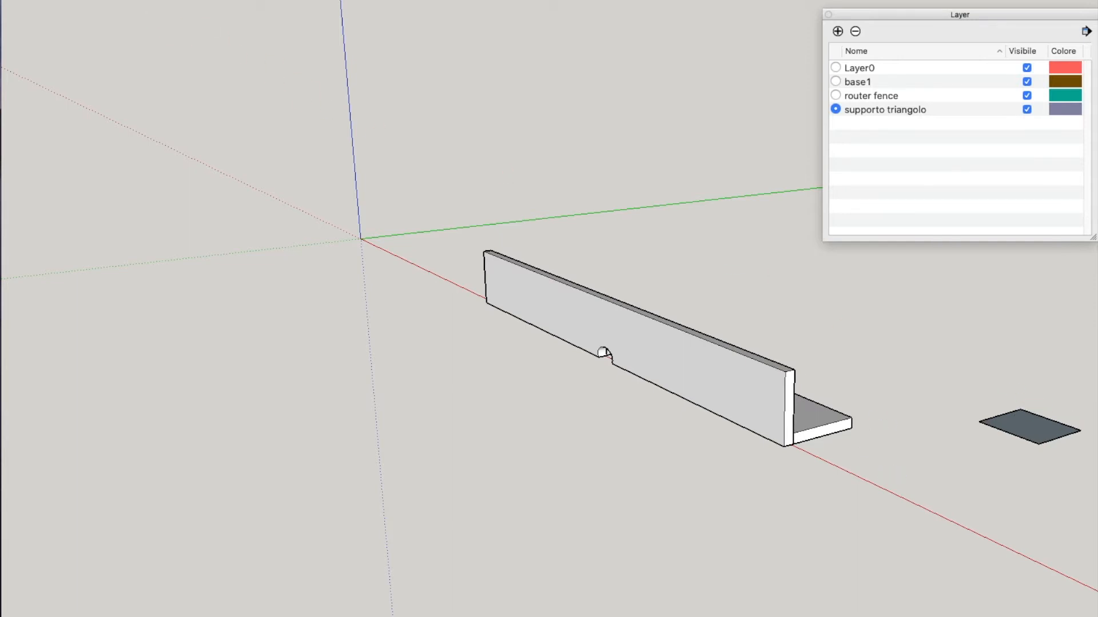
{"action": "left_click_drag", "start_coordinate": [864, 366], "coordinate": [333, 348]}
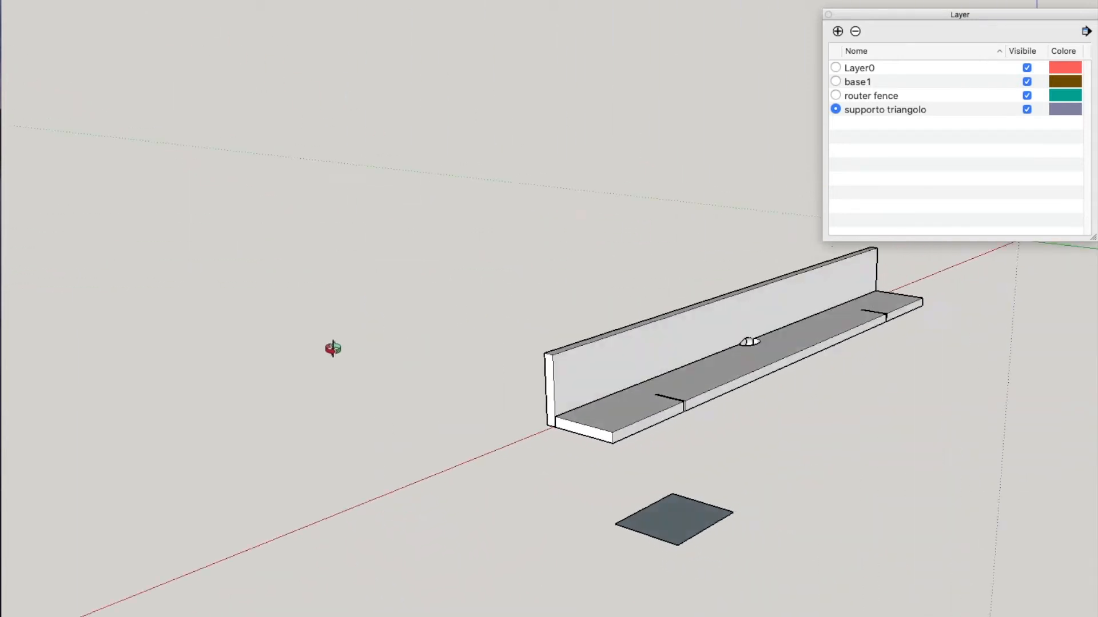
Split the flat rectangle along its diagonal and erase the outer edges of one half to leave a triangle.
{"action": "scroll", "coordinate": [333, 348], "scroll_direction": "up", "scroll_amount": 5}
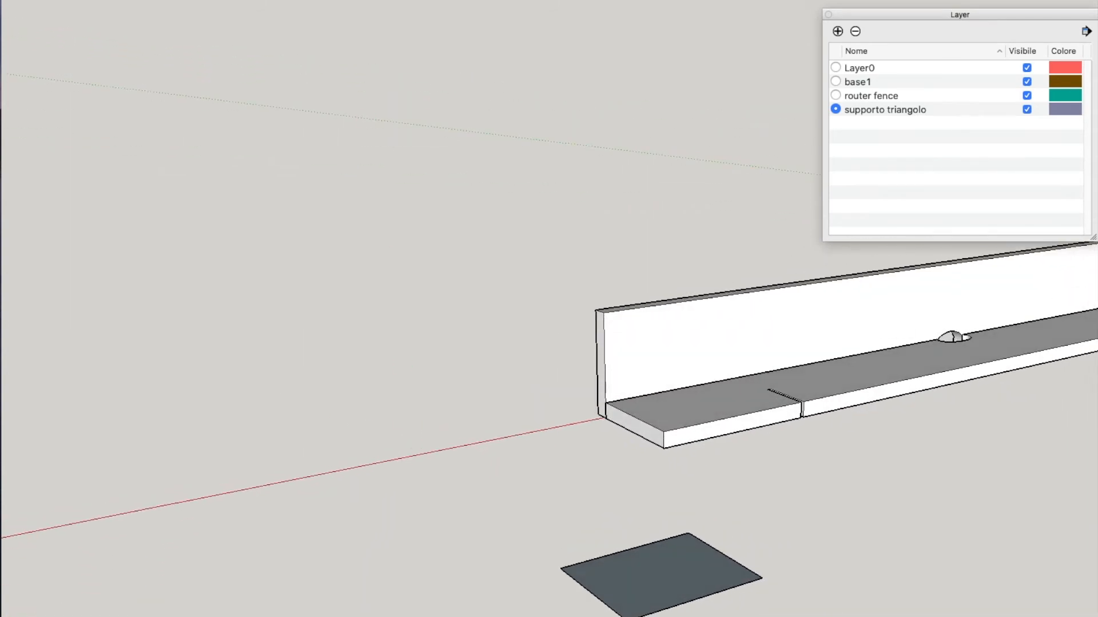
{"action": "left_click", "coordinate": [688, 533]}
{"action": "left_click", "coordinate": [629, 616]}
{"action": "left_click", "coordinate": [688, 534]}
{"action": "left_click", "coordinate": [630, 616]}
{"action": "key", "text": "e"}
{"action": "left_click", "coordinate": [727, 558]}
{"action": "left_click", "coordinate": [721, 589]}
Extrude the triangle upward with Push/Pull into a solid triangular plate.
{"action": "key", "text": "p"}
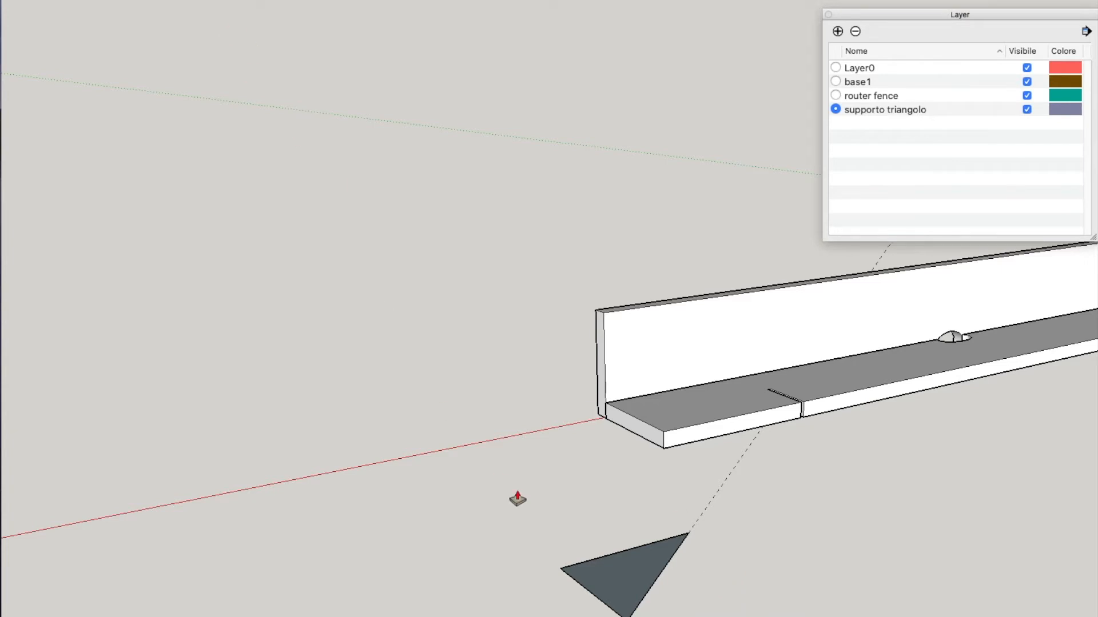
{"action": "left_click", "coordinate": [616, 573]}
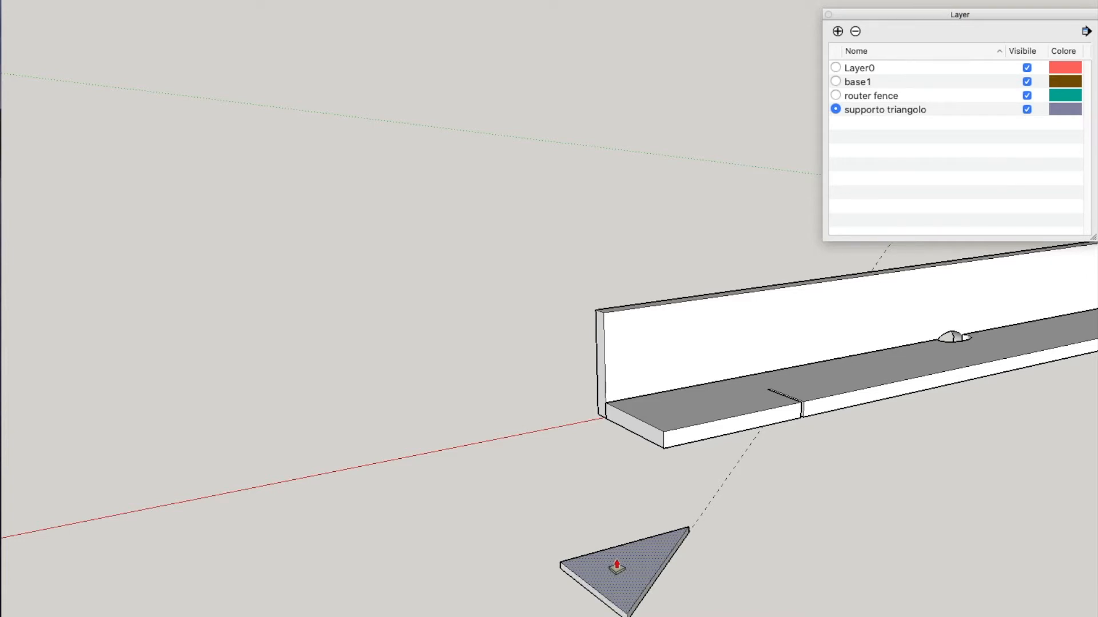
{"action": "left_click", "coordinate": [616, 568]}
Make the solid triangle a component named supporto triangolo.
{"action": "right_click", "coordinate": [637, 563]}
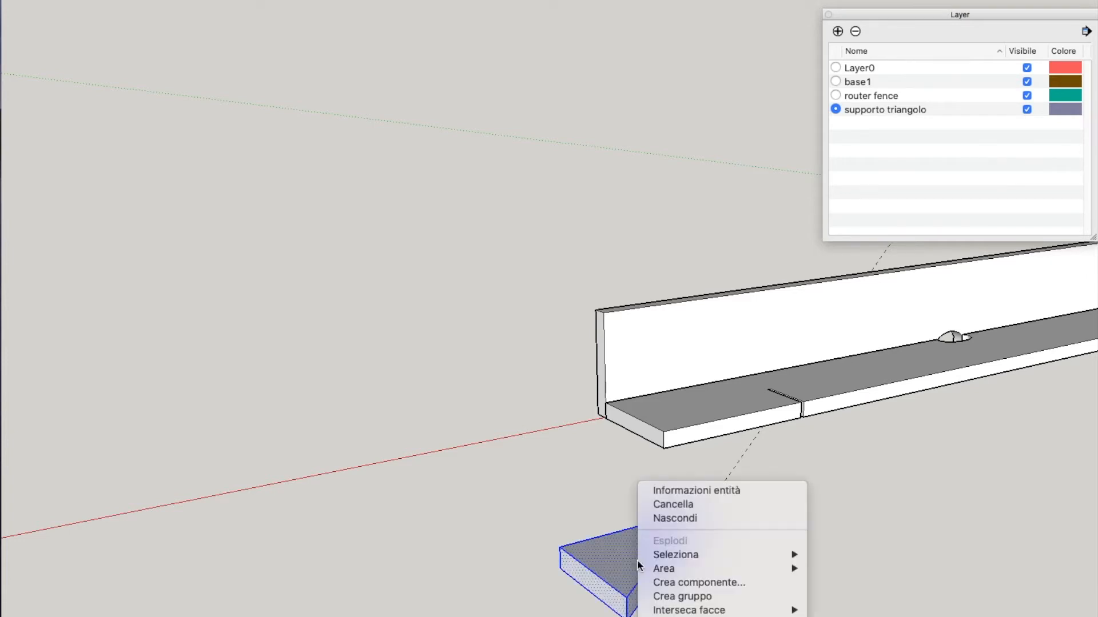
{"action": "left_click", "coordinate": [686, 583]}
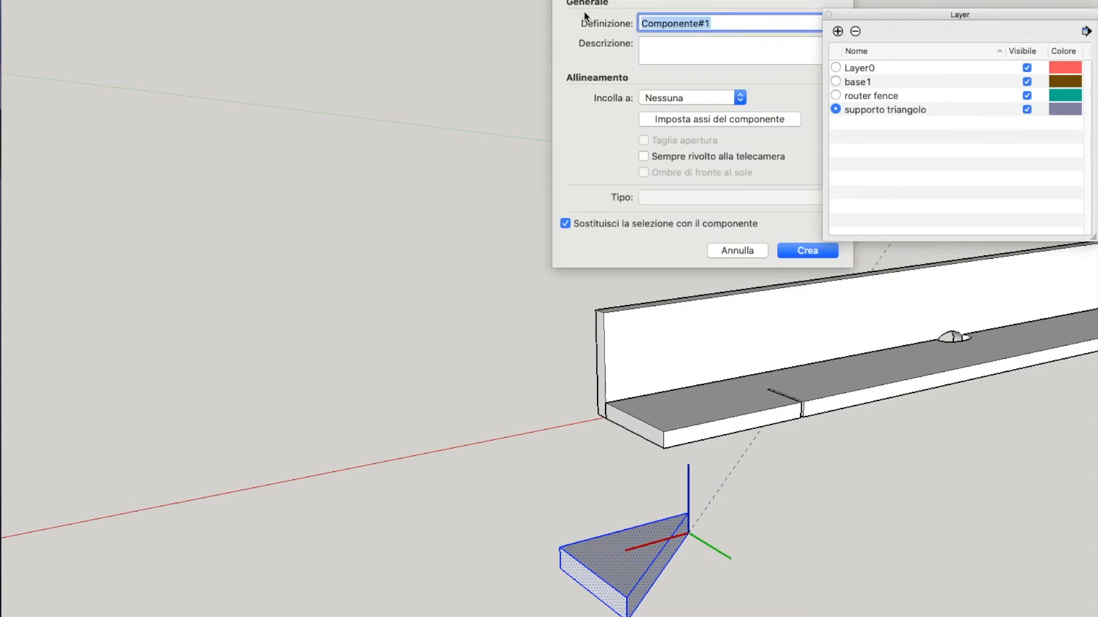
{"action": "key", "text": "BackSpace"}
{"action": "type", "text": "supporto"}
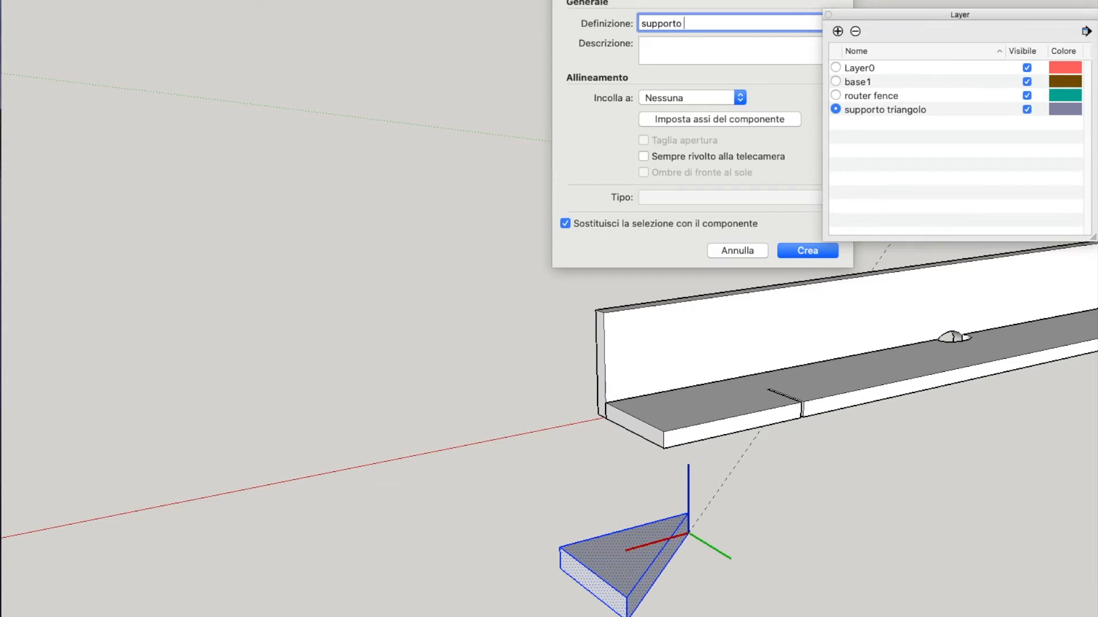
{"action": "type", "text": " triangolo"}
{"action": "left_click", "coordinate": [821, 250]}
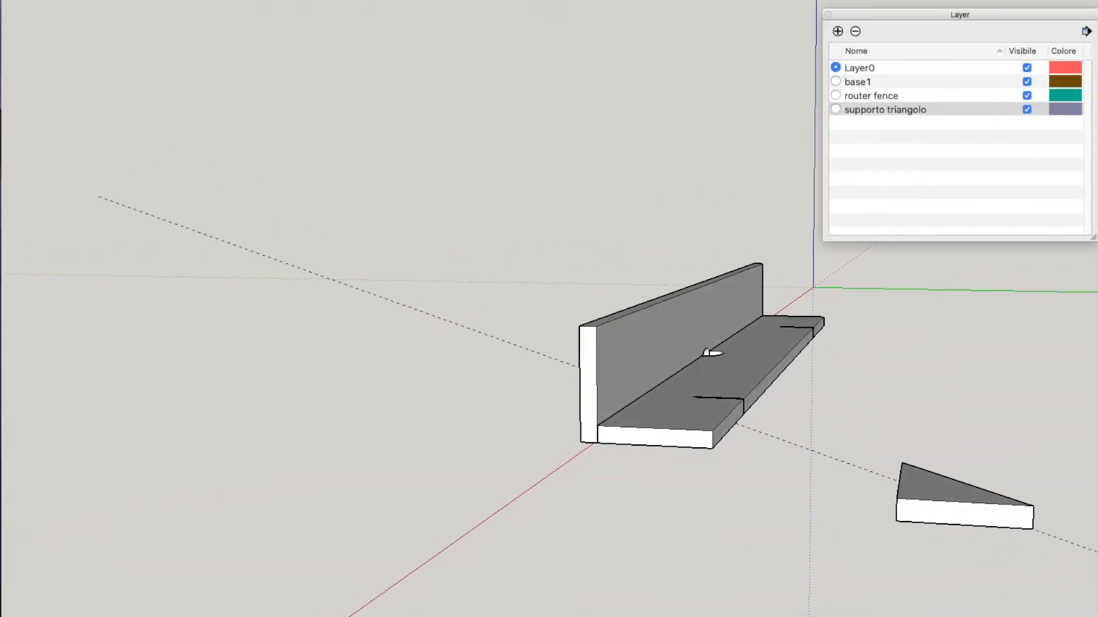
Rotate the triangular support upright about its lower corner, and turn it about the vertical axis to stand perpendicular to the fence.
{"action": "key", "text": "q"}
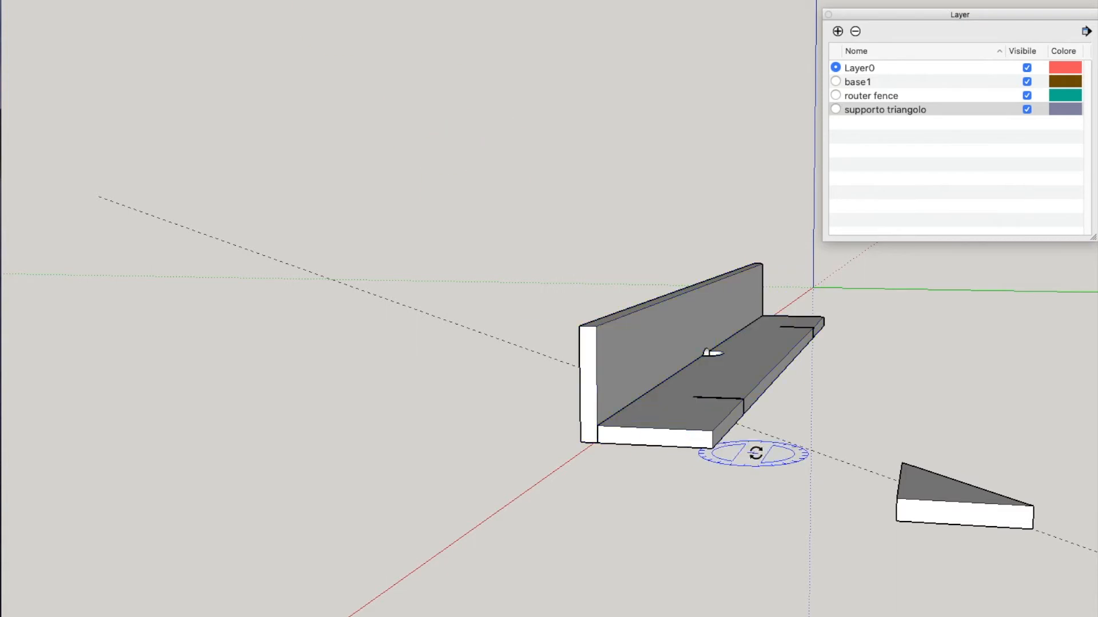
{"action": "left_click", "coordinate": [899, 520]}
{"action": "left_click", "coordinate": [1046, 525]}
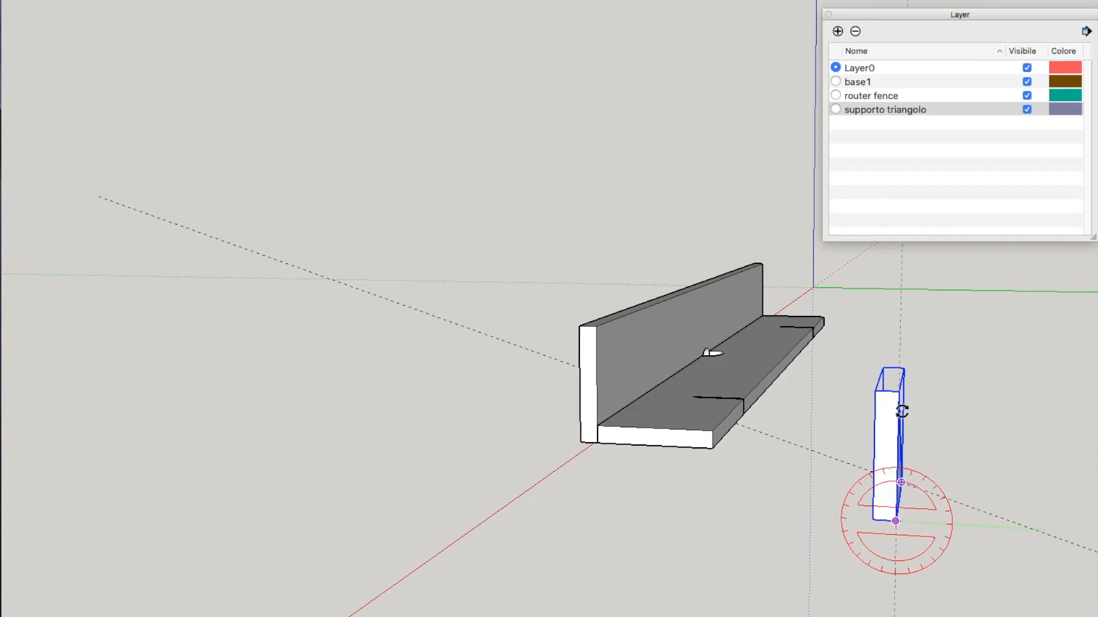
{"action": "left_click", "coordinate": [914, 426]}
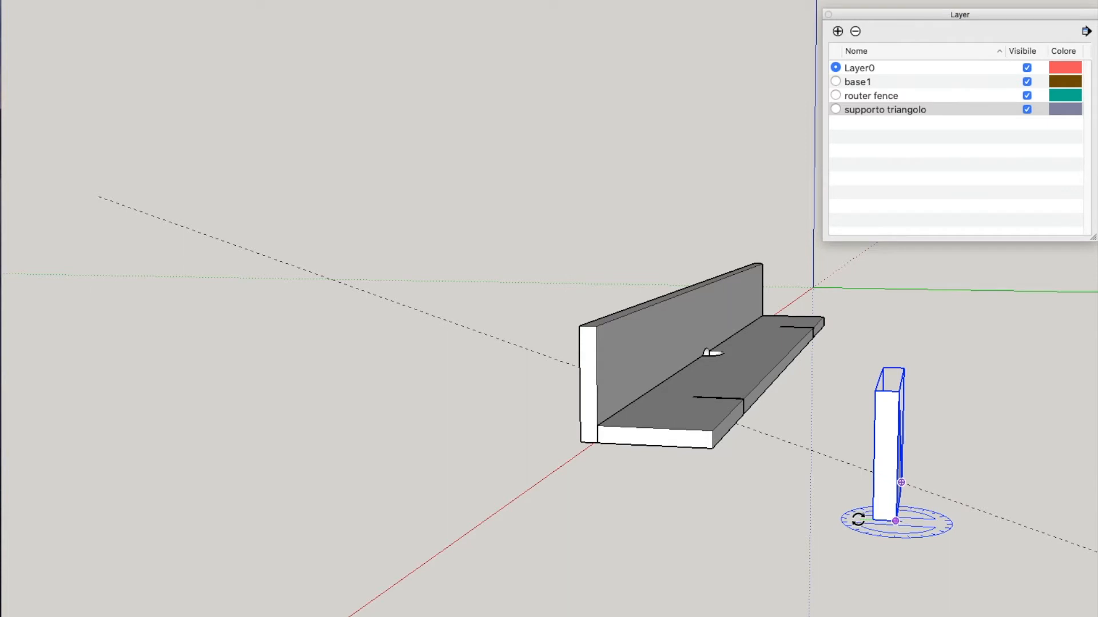
{"action": "left_click", "coordinate": [899, 490]}
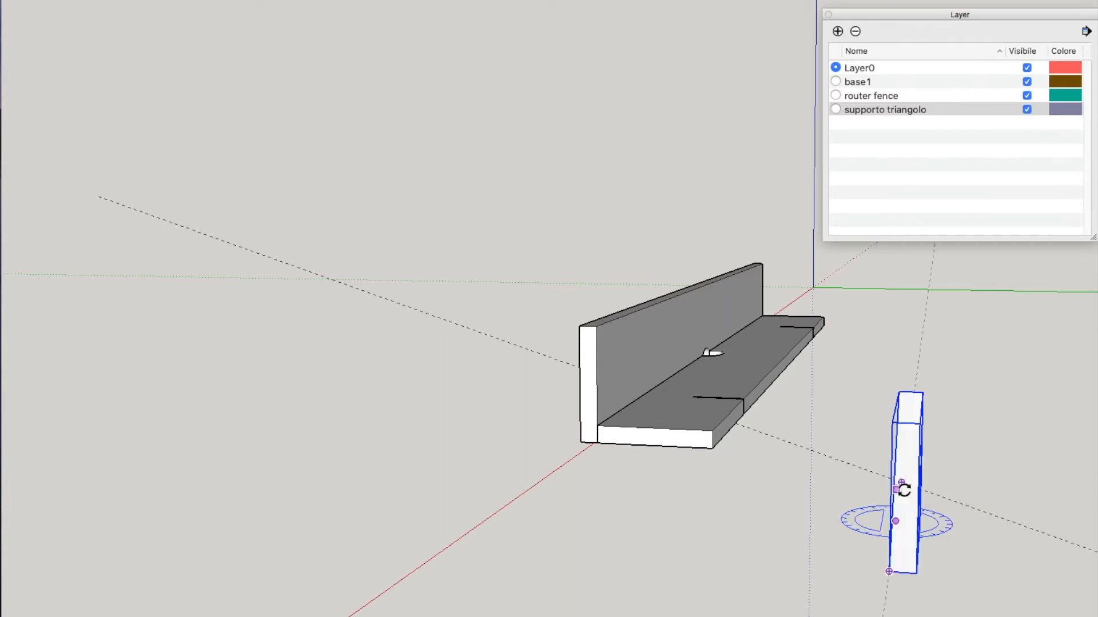
{"action": "left_click", "coordinate": [784, 510]}
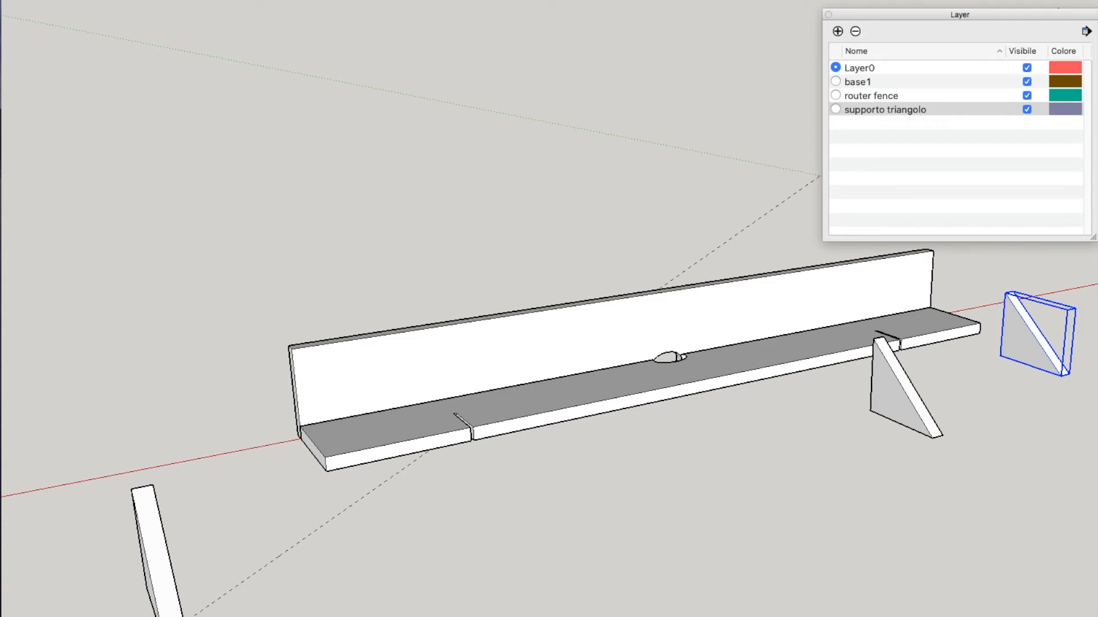
Place construction guides across the horizontal board, one set in from each end of the router fence.
{"action": "left_click", "coordinate": [329, 438]}
{"action": "key", "text": "Delete"}
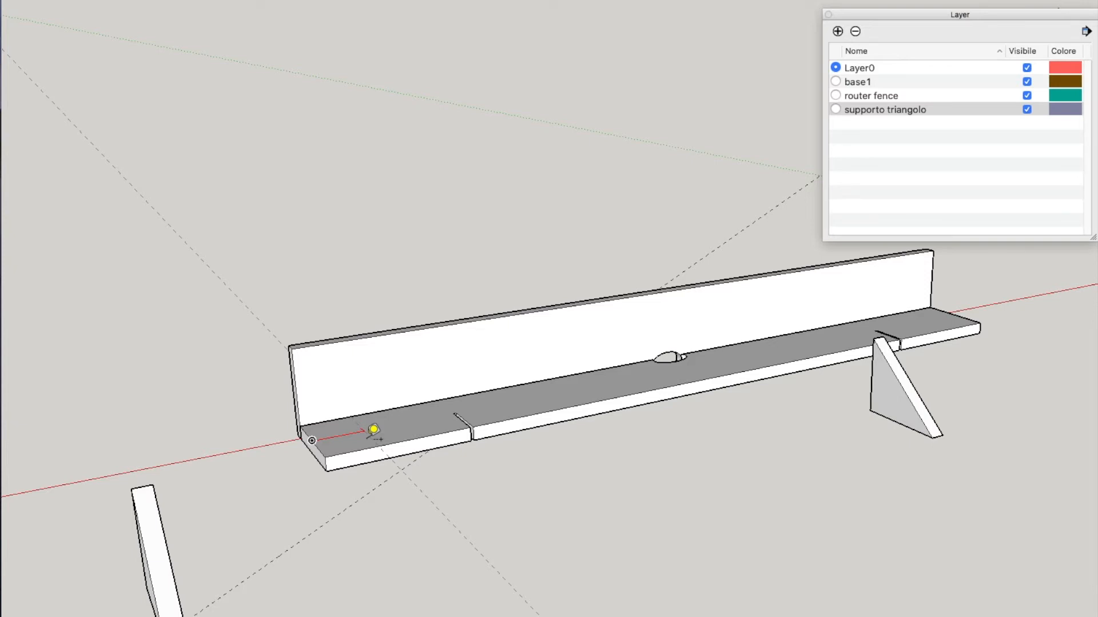
{"action": "key", "text": "Return"}
{"action": "left_click", "coordinate": [954, 314]}
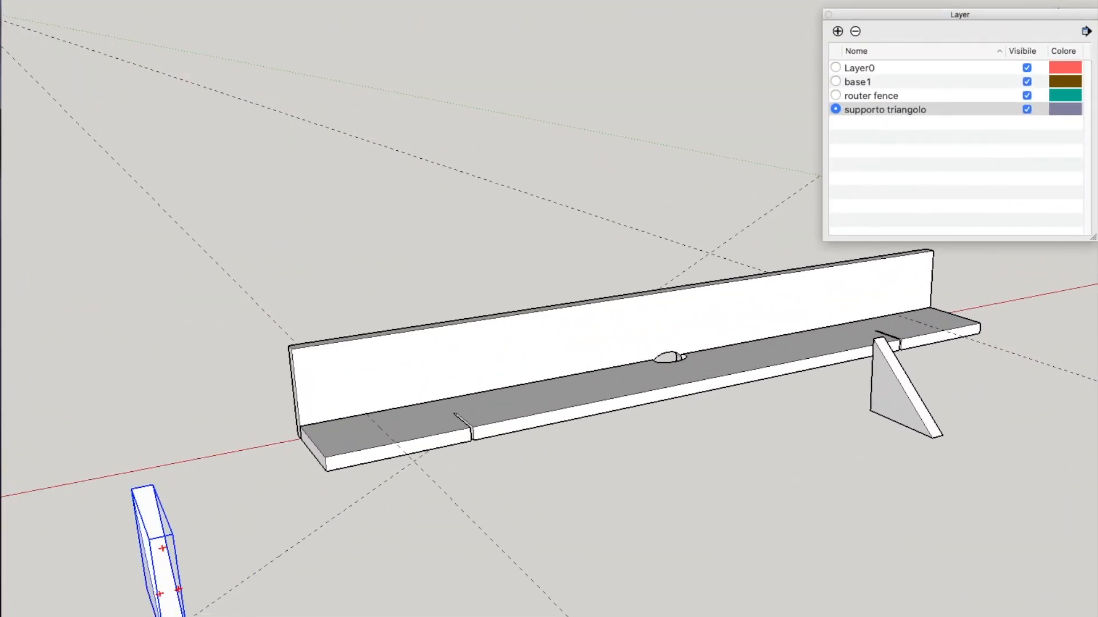
Move one triangular support onto the guide at each end of the router fence, aligning its foot with the board's front edge.
{"action": "left_click", "coordinate": [170, 616]}
{"action": "left_click", "coordinate": [398, 446]}
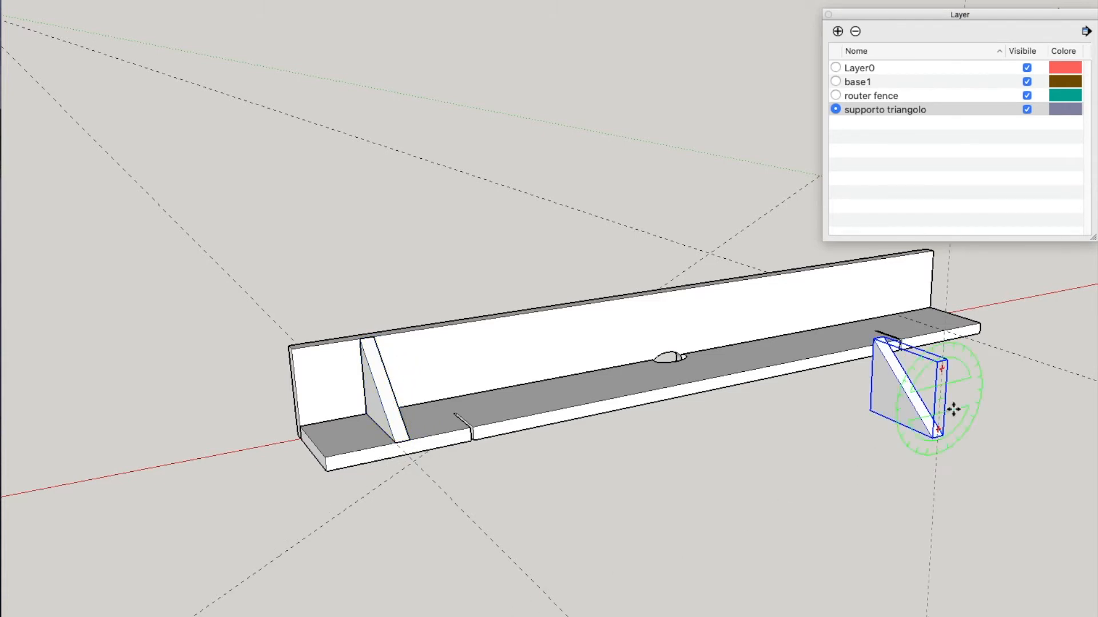
{"action": "left_click_drag", "start_coordinate": [891, 474], "coordinate": [487, 510]}
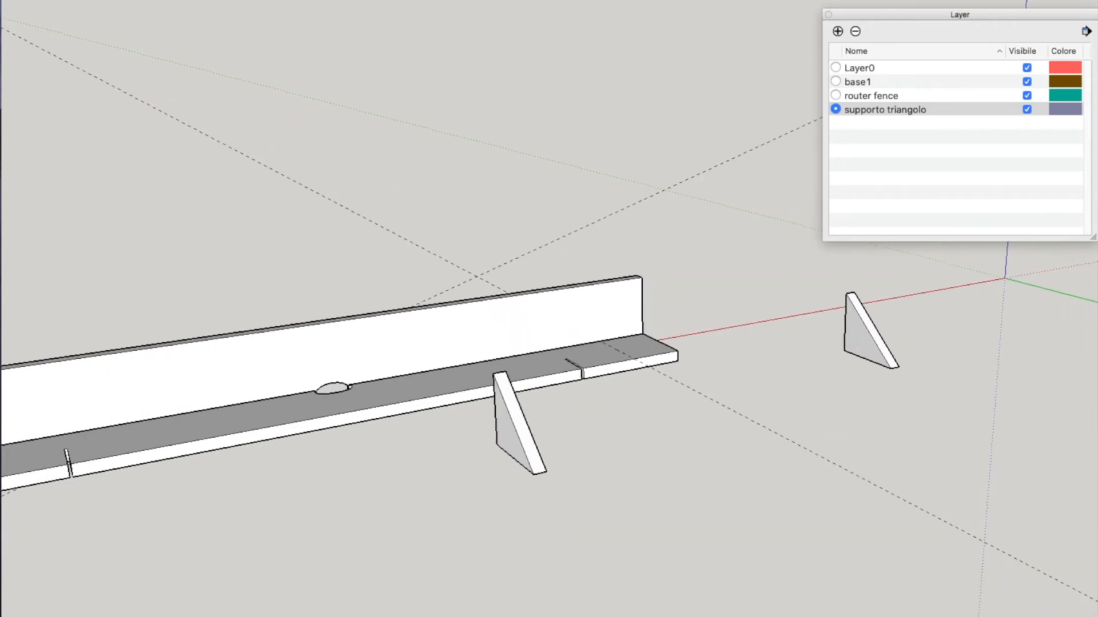
{"action": "left_click", "coordinate": [534, 474]}
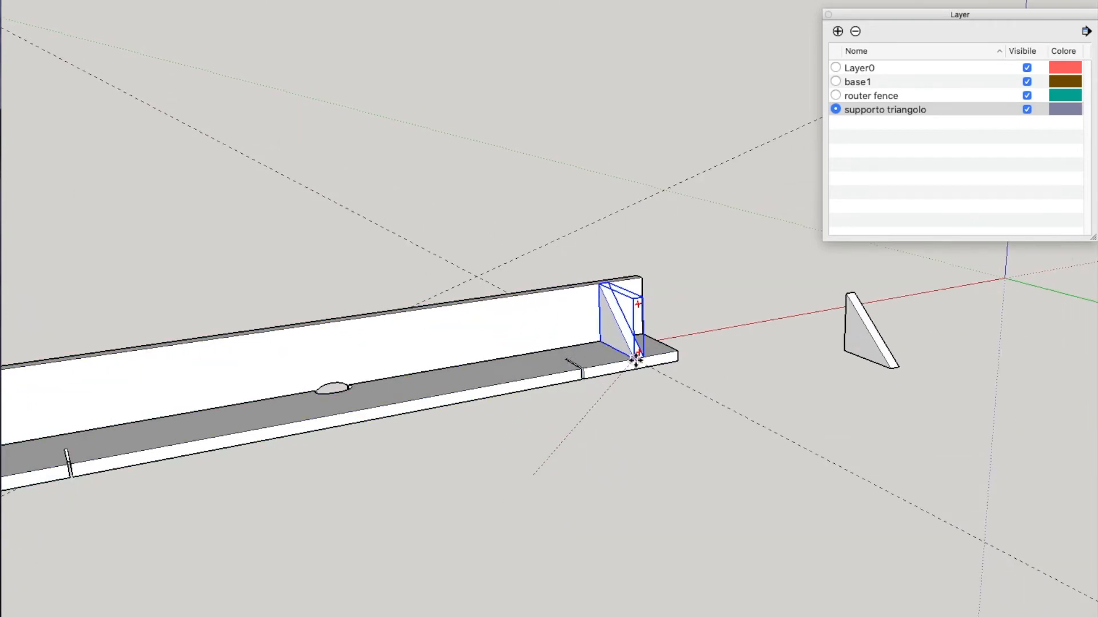
{"action": "left_click", "coordinate": [639, 358]}
{"action": "scroll", "coordinate": [652, 406], "scroll_direction": "up", "scroll_amount": 5}
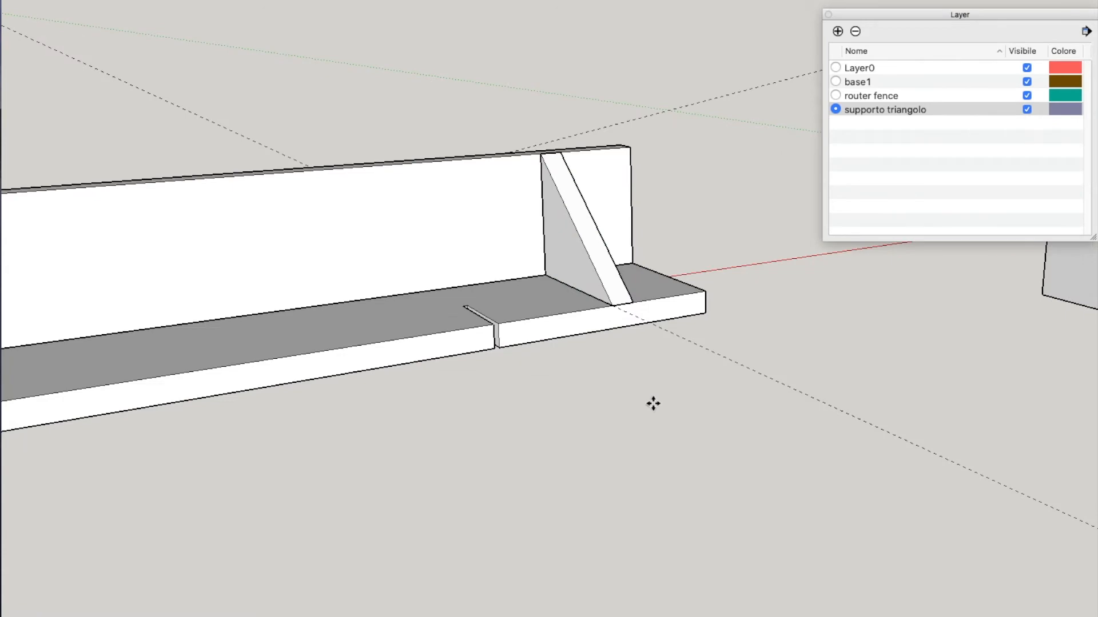
Set a guide beside the central hole and move the two remaining triangular supports onto the fence, one on each side of the hole.
{"action": "scroll", "coordinate": [623, 337], "scroll_direction": "down", "scroll_amount": 6}
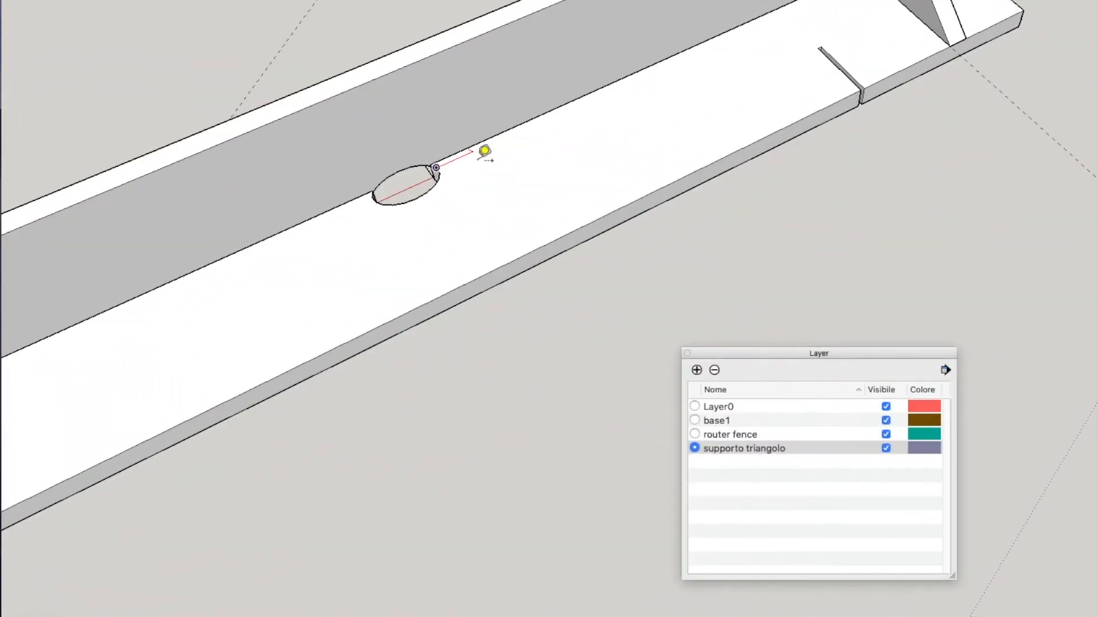
{"action": "left_click", "coordinate": [484, 150]}
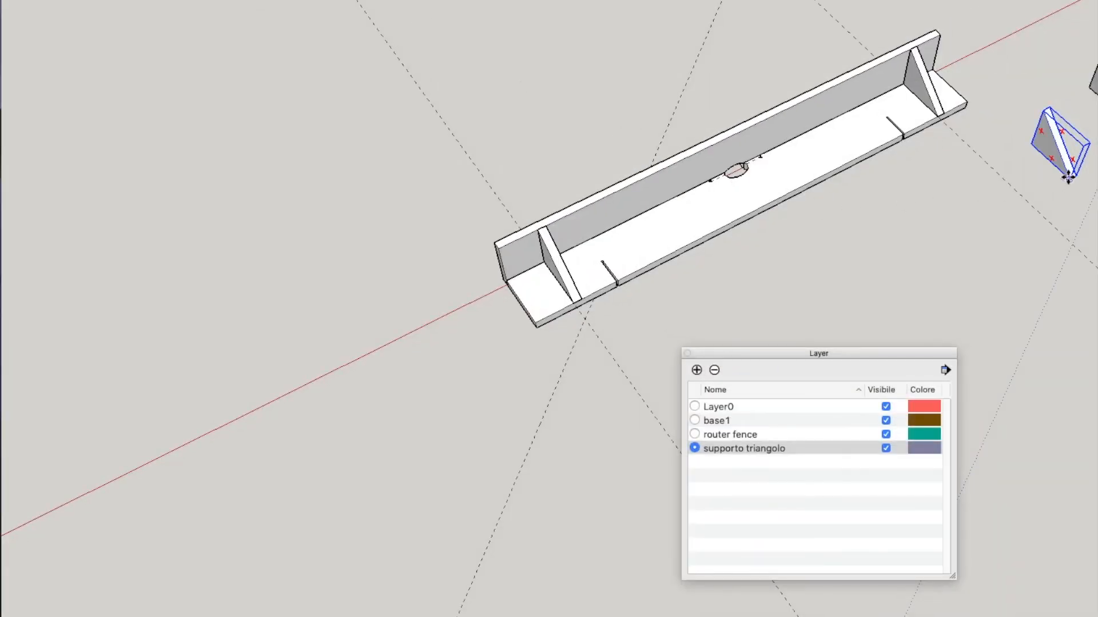
{"action": "left_click", "coordinate": [1067, 177]}
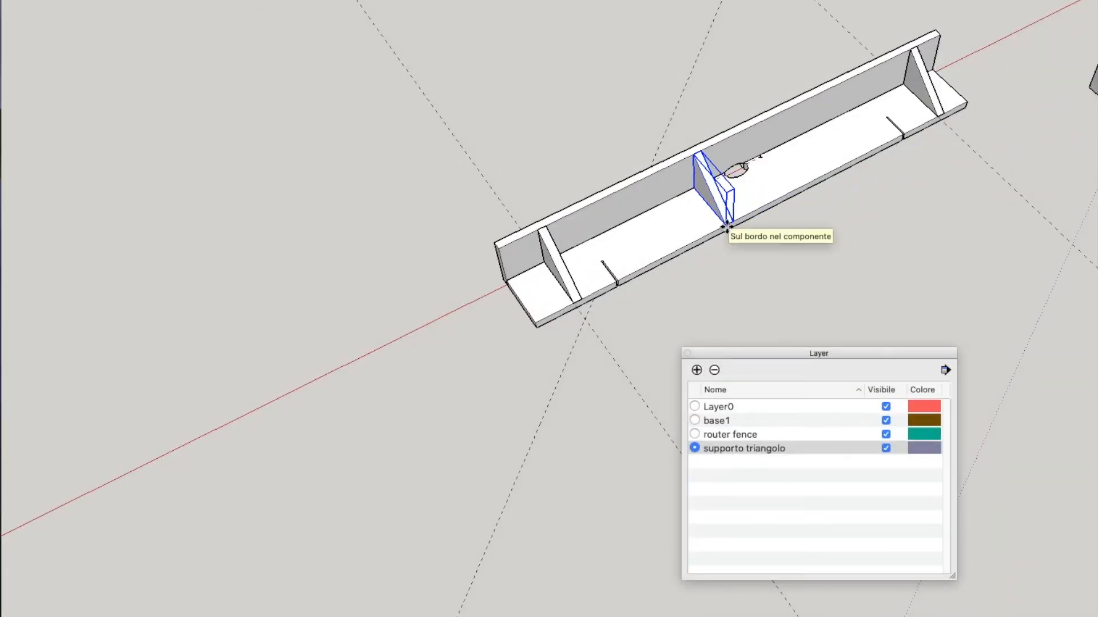
{"action": "left_click", "coordinate": [726, 225]}
{"action": "scroll", "coordinate": [808, 238], "scroll_direction": "up", "scroll_amount": 5}
{"action": "scroll", "coordinate": [588, 226], "scroll_direction": "down", "scroll_amount": 3}
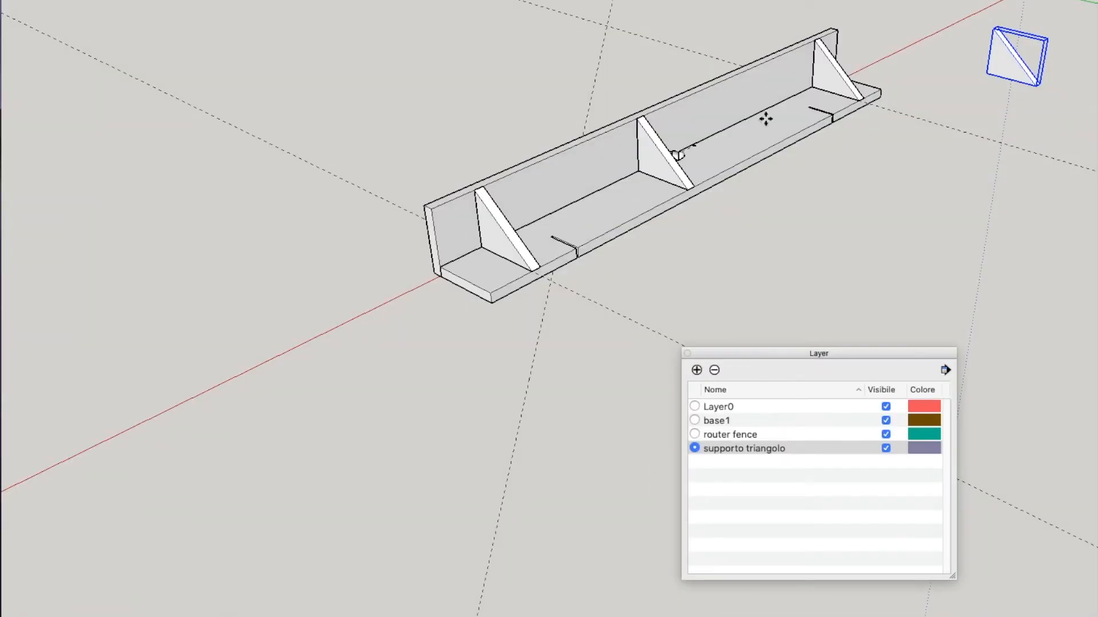
{"action": "left_click", "coordinate": [1036, 87]}
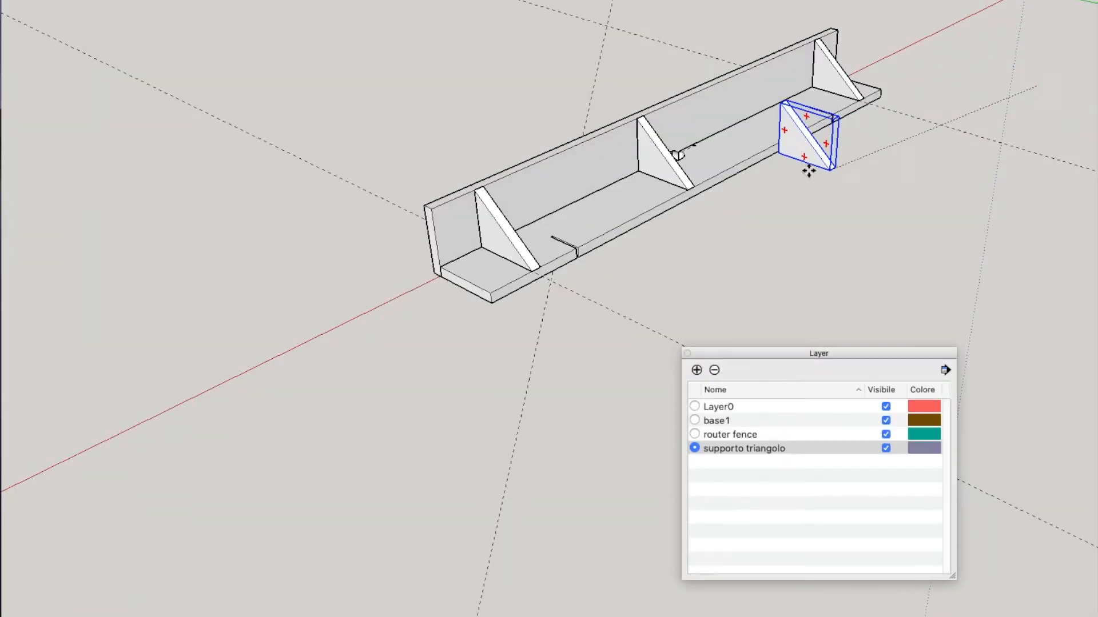
{"action": "left_click", "coordinate": [743, 162]}
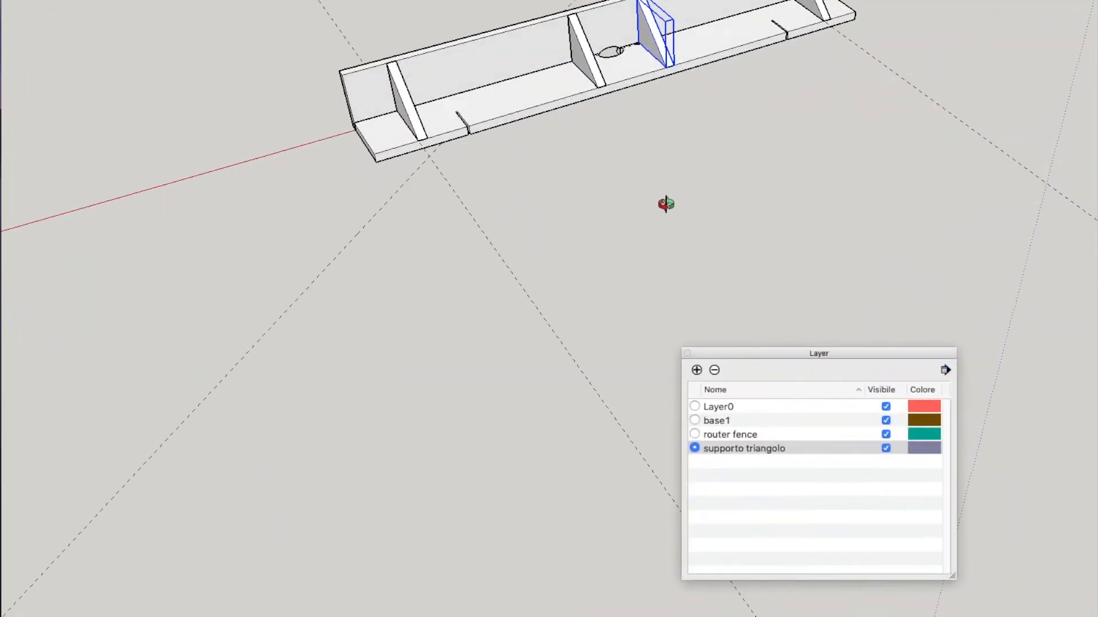
Measure the spacing between the two central supports and the sloping distance from the vertical board's top edge to the horizontal board's front edge.
{"action": "scroll", "coordinate": [665, 201], "scroll_direction": "up", "scroll_amount": 5}
{"action": "scroll", "coordinate": [668, 200], "scroll_direction": "down", "scroll_amount": 6}
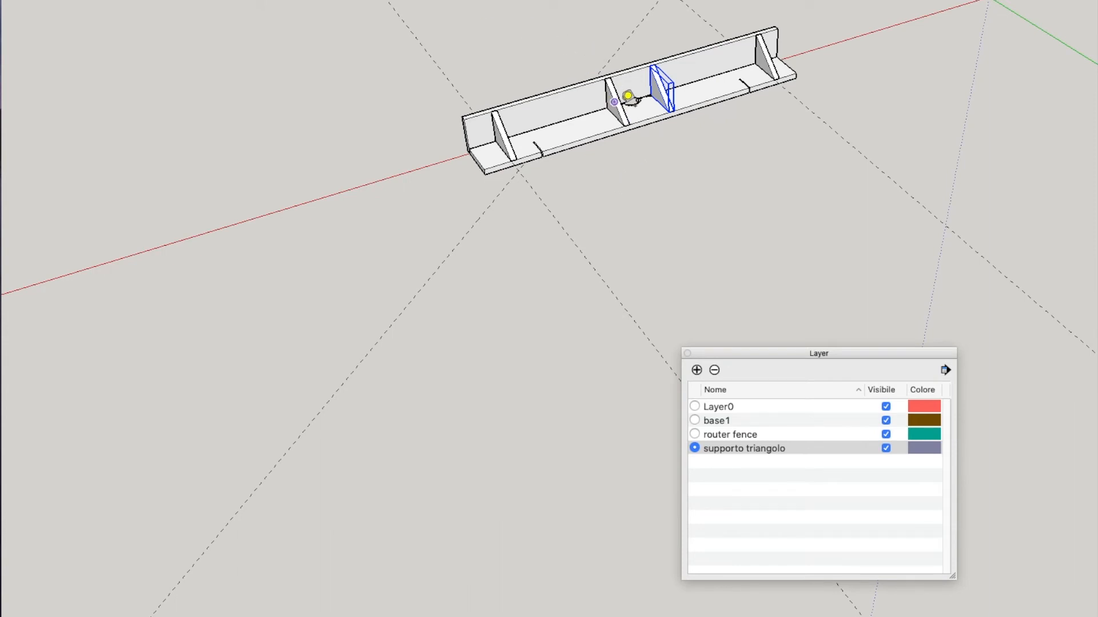
{"action": "scroll", "coordinate": [633, 103], "scroll_direction": "up", "scroll_amount": 5}
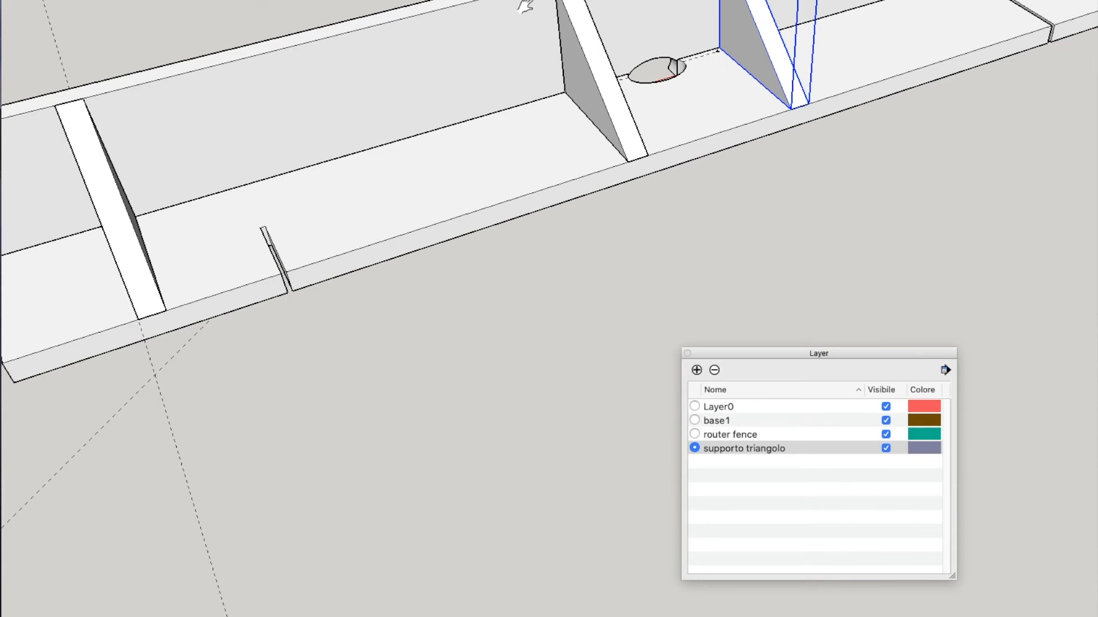
{"action": "scroll", "coordinate": [735, 274], "scroll_direction": "down", "scroll_amount": 4}
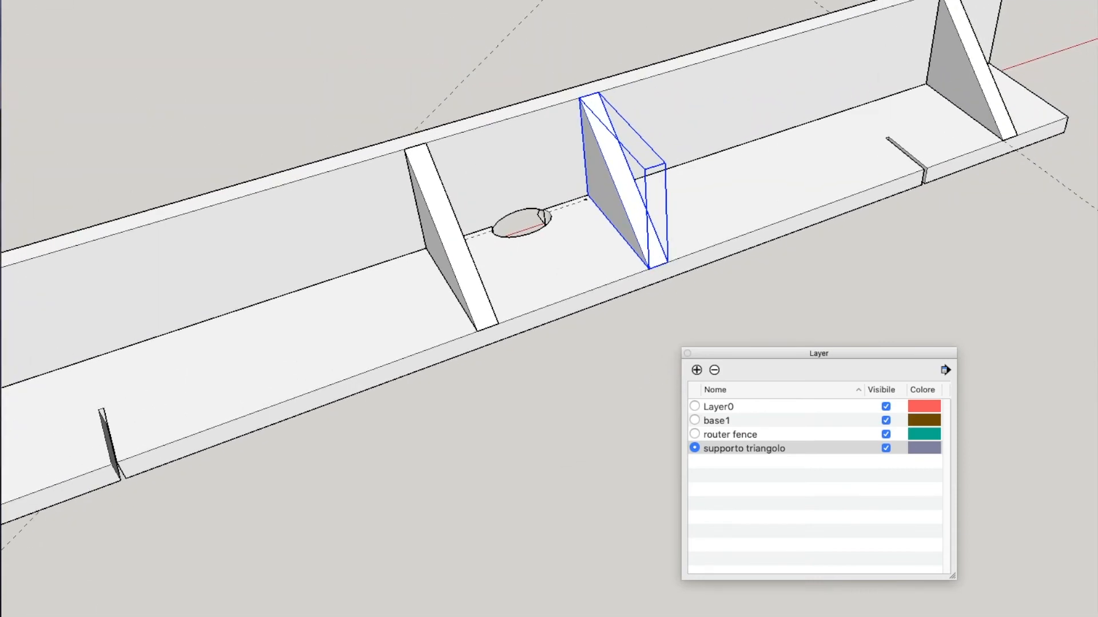
{"action": "left_click", "coordinate": [440, 240]}
{"action": "scroll", "coordinate": [637, 172], "scroll_direction": "up", "scroll_amount": 2}
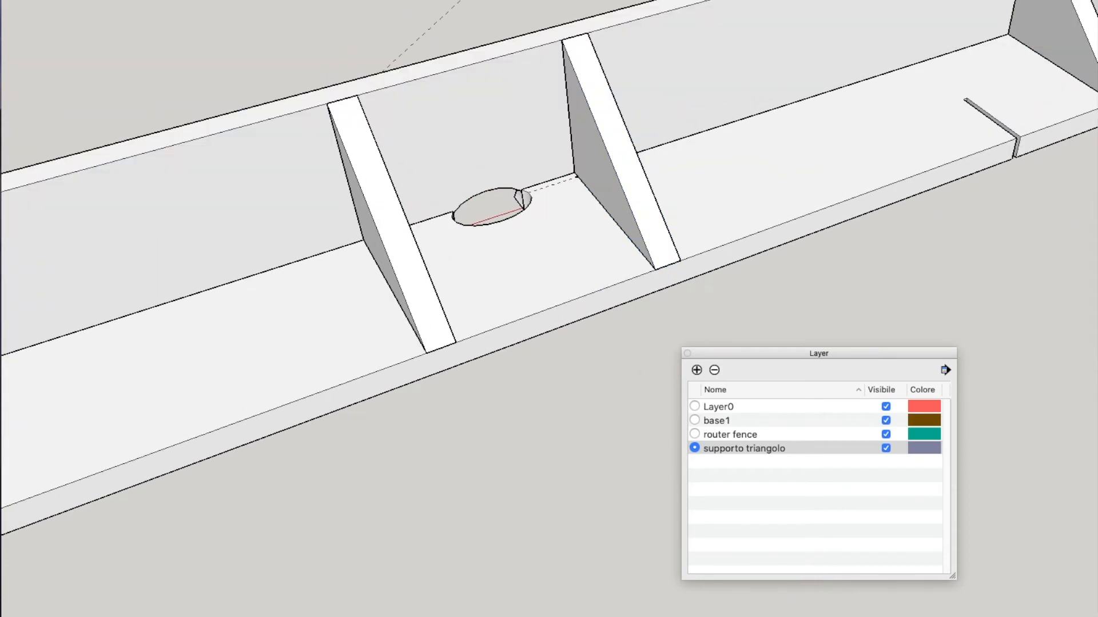
{"action": "left_click", "coordinate": [370, 212]}
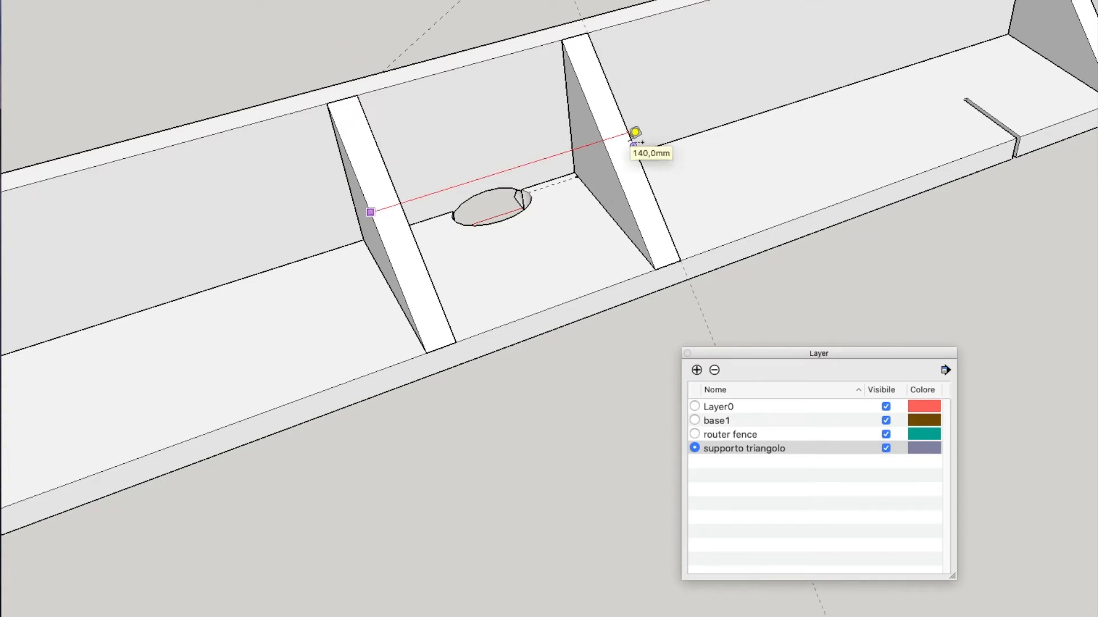
{"action": "left_click", "coordinate": [635, 132]}
{"action": "left_click", "coordinate": [451, 70]}
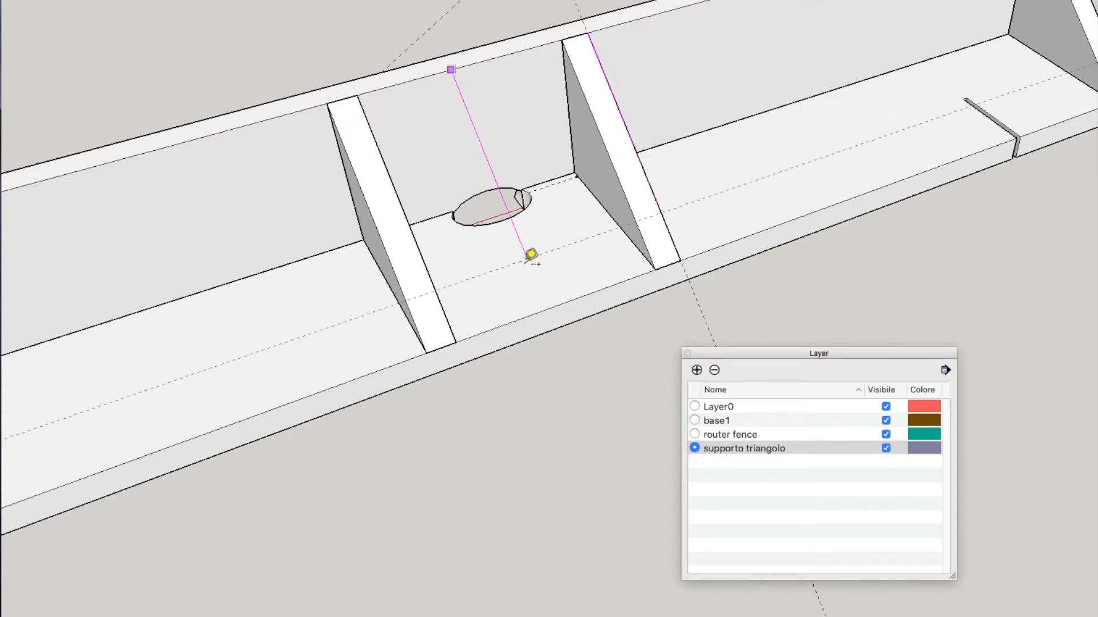
{"action": "left_click", "coordinate": [547, 308]}
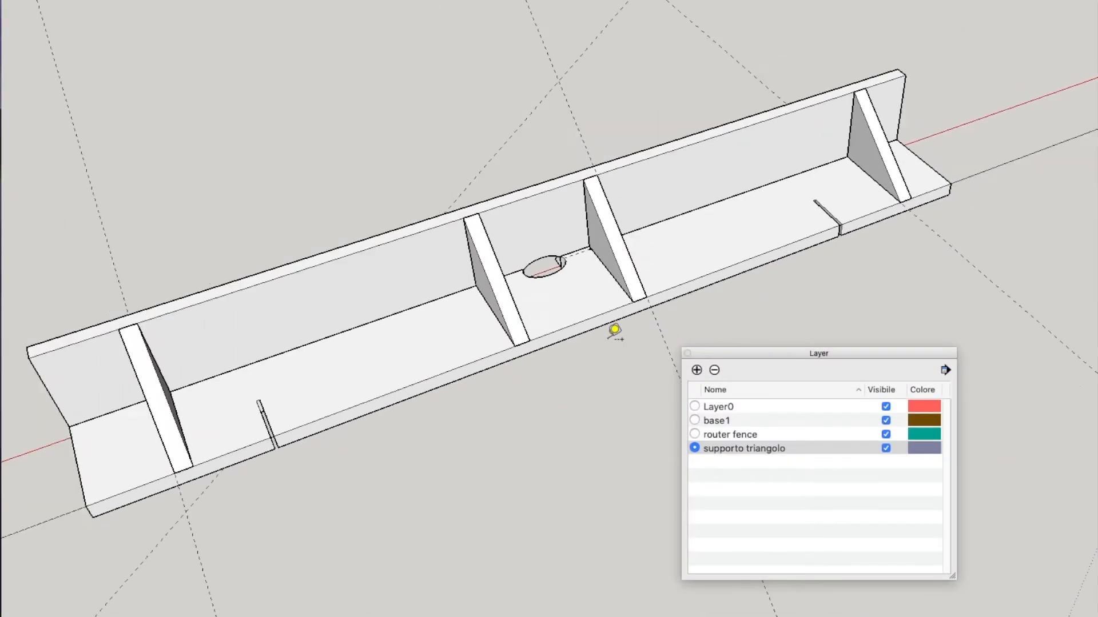
Draw a flat rectangle on the ground plane in front of the router fence, sized by entered dimensions.
{"action": "scroll", "coordinate": [614, 330], "scroll_direction": "down", "scroll_amount": 3}
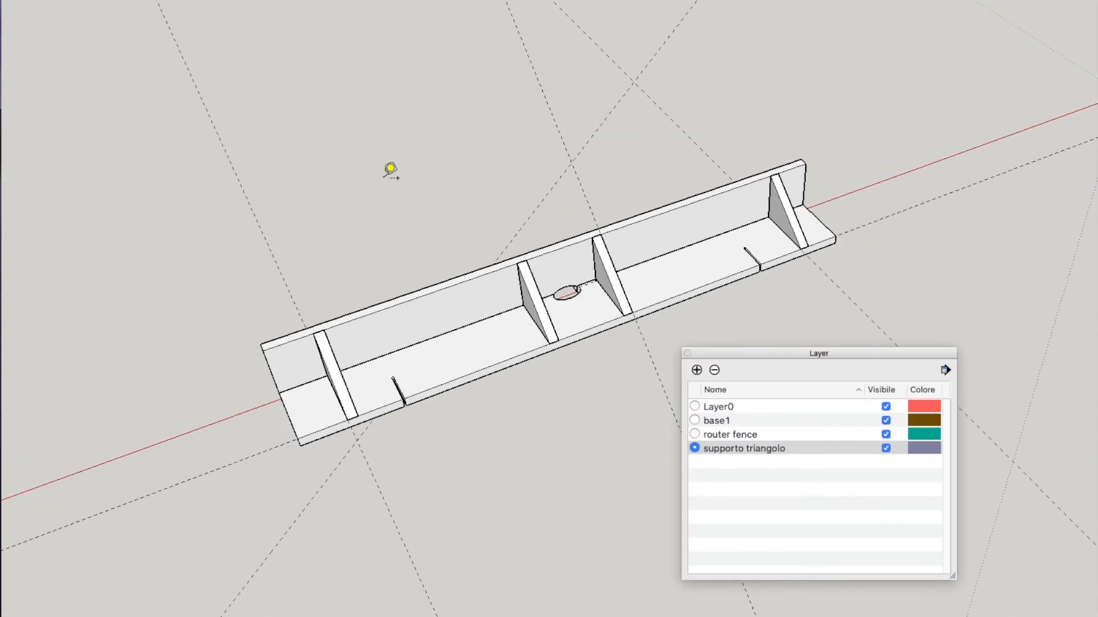
{"action": "key", "text": "r"}
{"action": "left_click", "coordinate": [457, 448]}
{"action": "left_click", "coordinate": [548, 483]}
{"action": "left_click", "coordinate": [548, 483]}
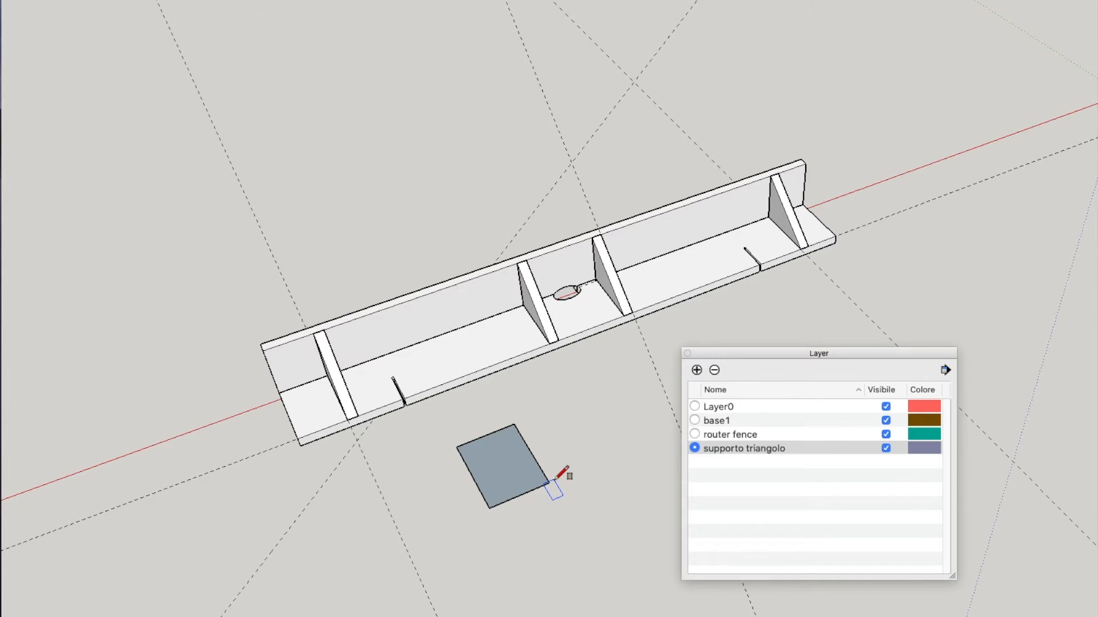
{"action": "key", "text": "Return"}
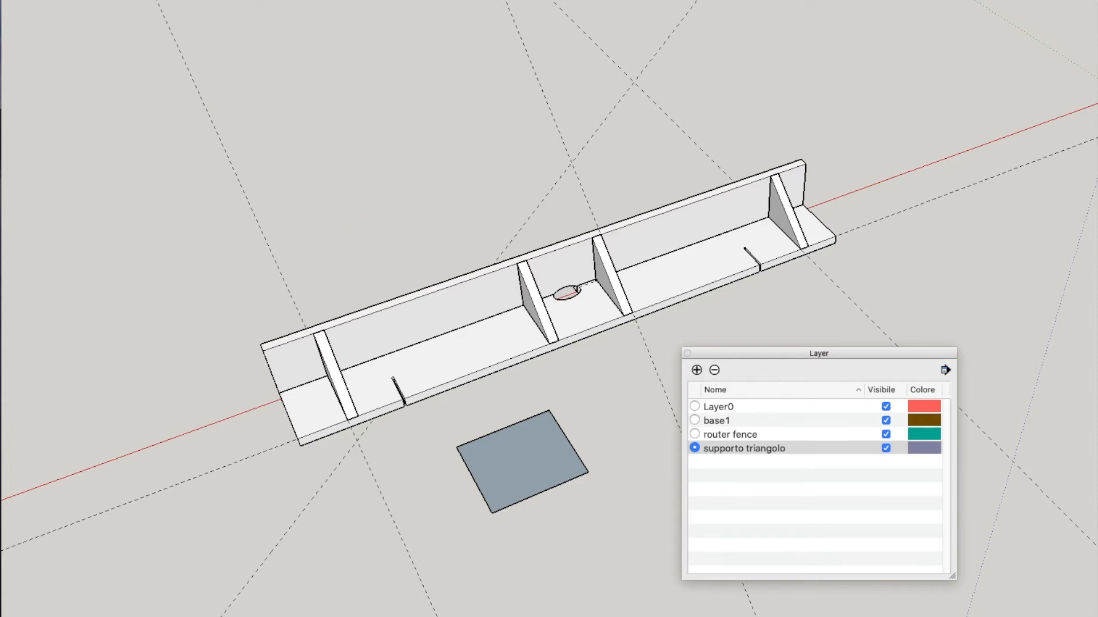
Place two diagonal construction guides between the rectangle's opposite corners to mark its centre.
{"action": "left_click", "coordinate": [548, 410]}
{"action": "left_click", "coordinate": [492, 512]}
{"action": "left_click", "coordinate": [458, 447]}
{"action": "left_click", "coordinate": [588, 472]}
{"action": "scroll", "coordinate": [522, 461], "scroll_direction": "up", "scroll_amount": 6}
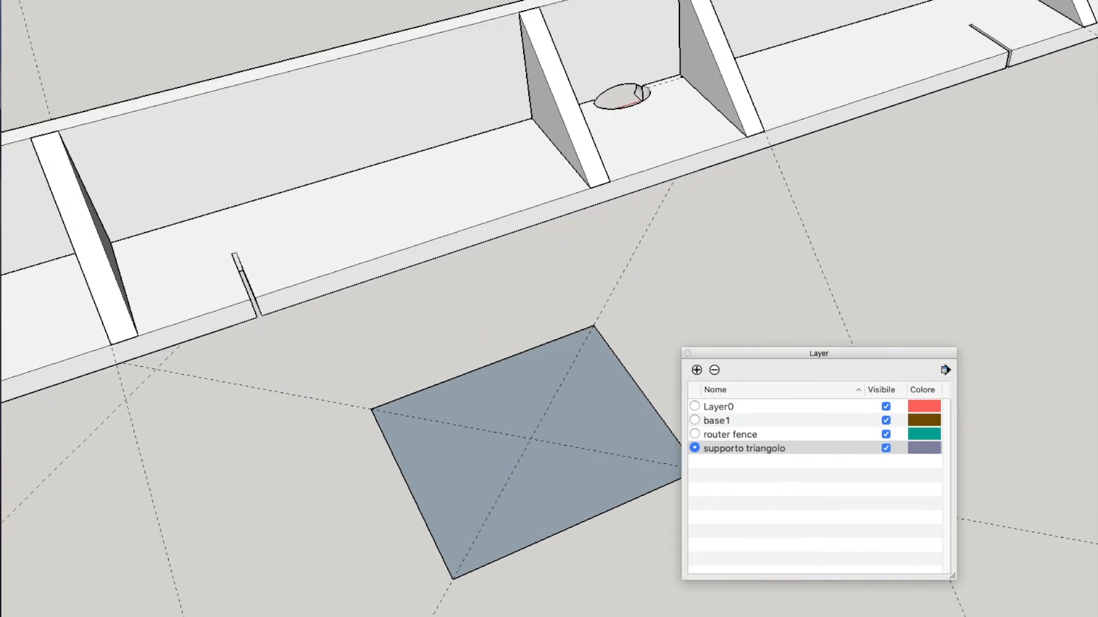
Draw a circle 50 mm in diameter at the rectangle's centre and measure across it.
{"action": "left_click", "coordinate": [151, 0]}
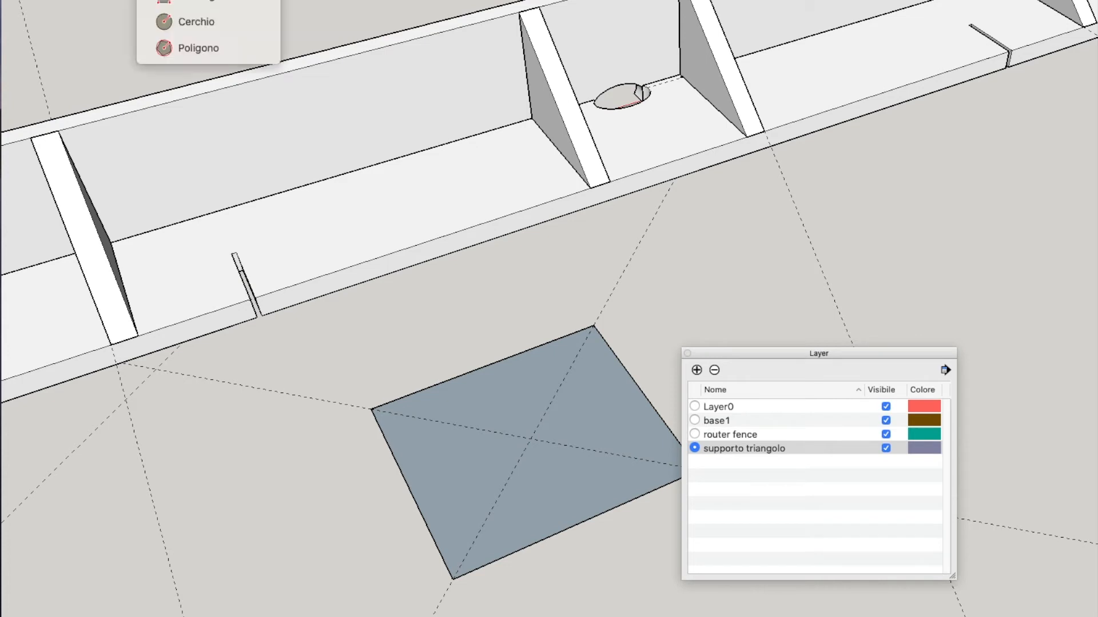
{"action": "left_click", "coordinate": [184, 20]}
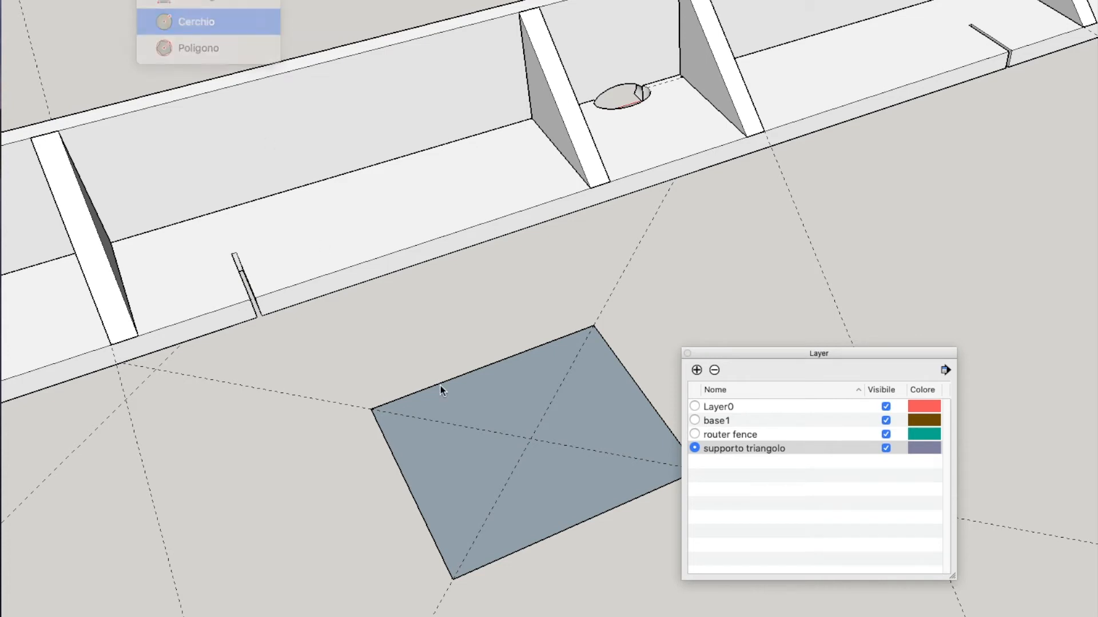
{"action": "left_click", "coordinate": [530, 439]}
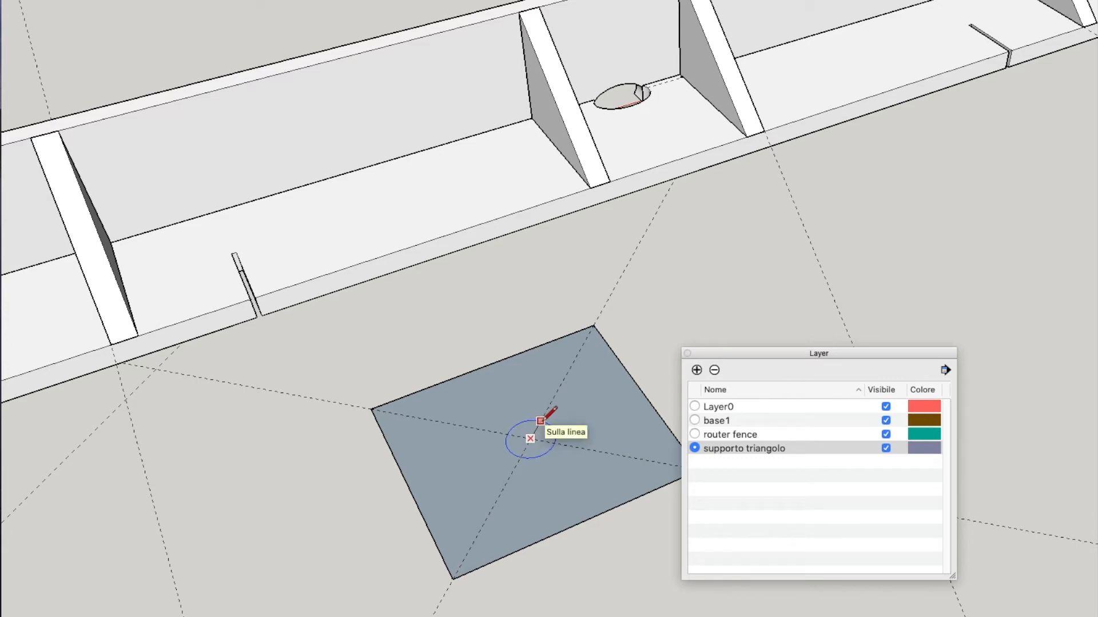
{"action": "key", "text": "Return"}
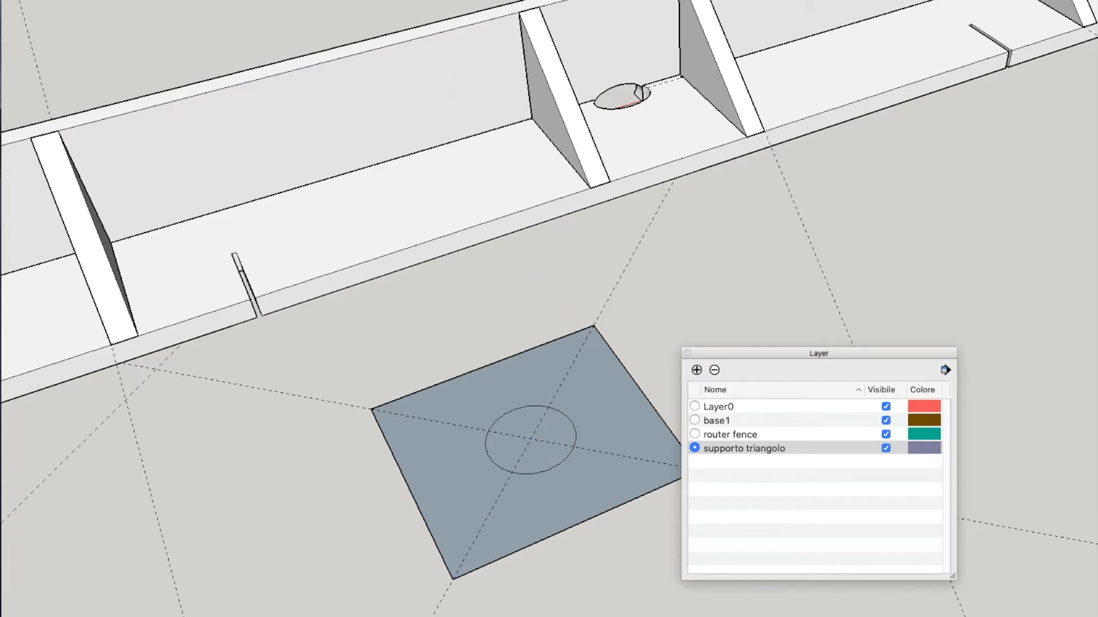
{"action": "left_click", "coordinate": [566, 417]}
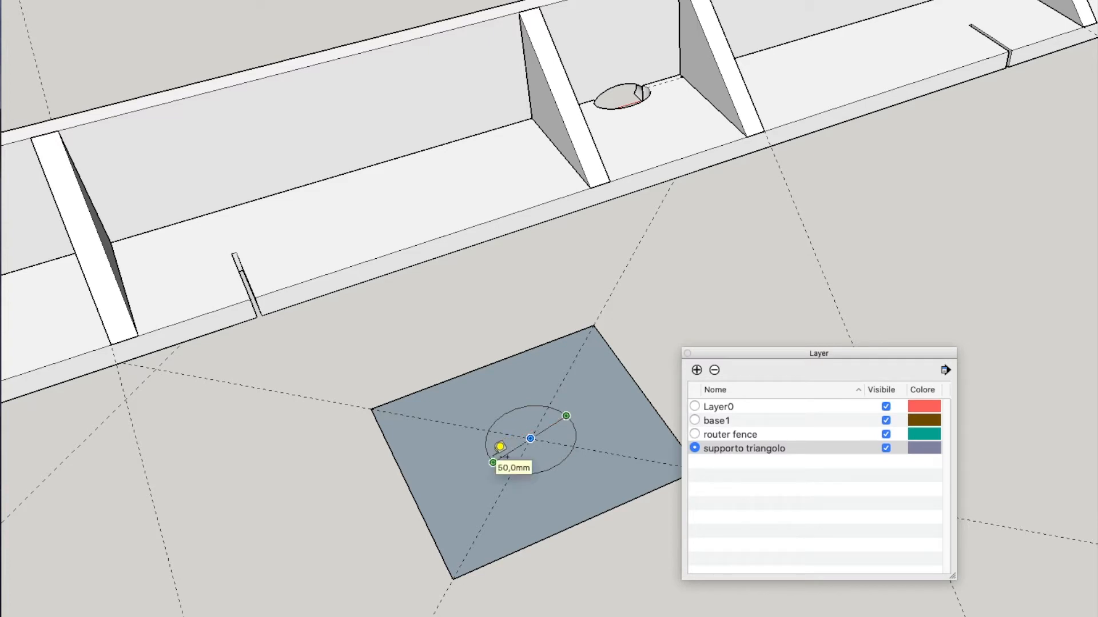
{"action": "left_click", "coordinate": [498, 447]}
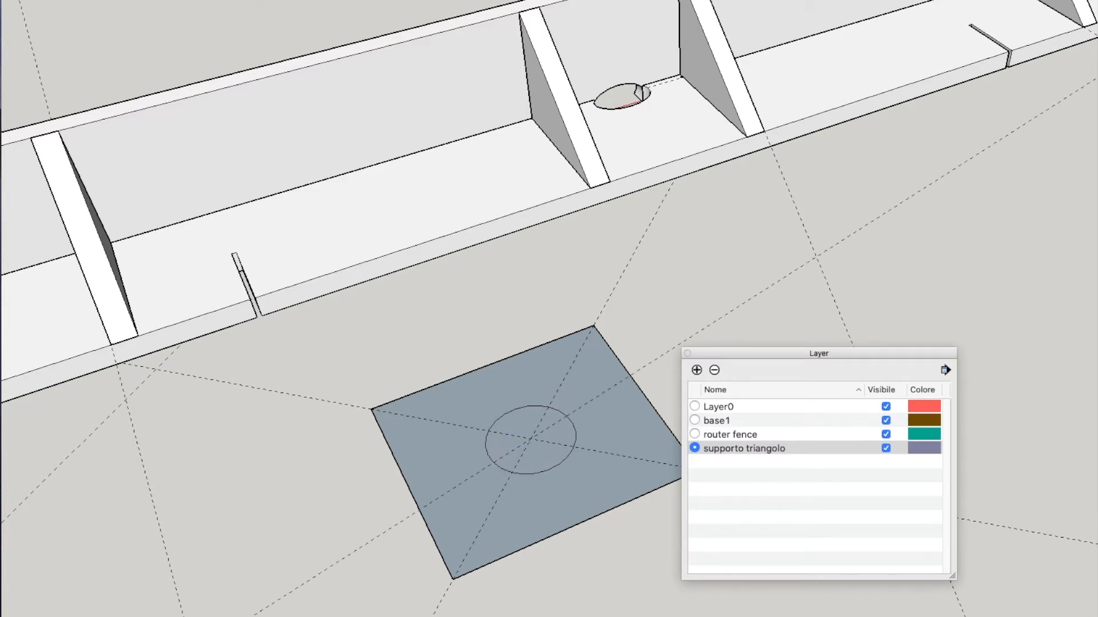
Erase the construction guides crossing the rectangle.
{"action": "left_click", "coordinate": [433, 420]}
{"action": "left_click", "coordinate": [585, 405]}
{"action": "left_click", "coordinate": [567, 377]}
Extrude the rectangle's face around the circle upward 20 mm, leaving the circle as a hole.
{"action": "key", "text": "p"}
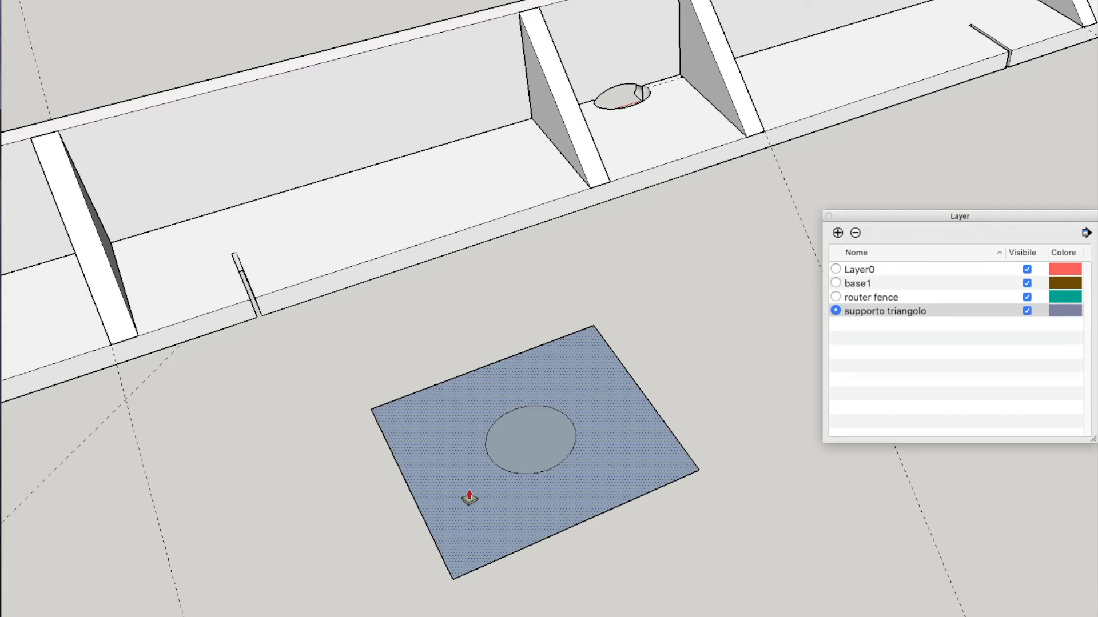
{"action": "left_click_drag", "start_coordinate": [469, 498], "coordinate": [472, 492]}
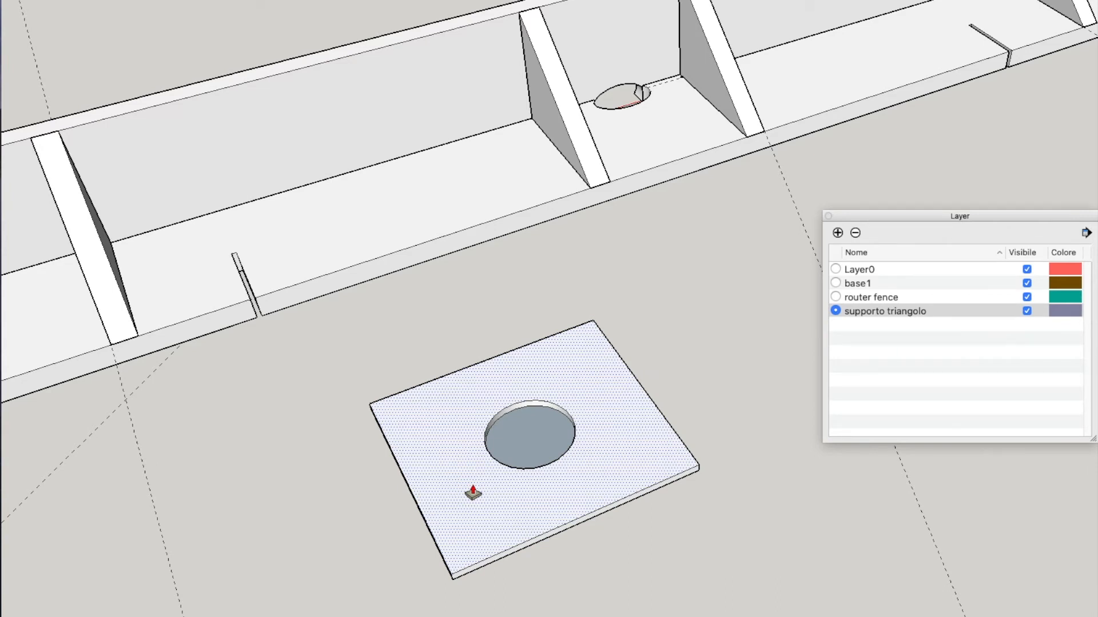
{"action": "type", "text": "20"}
{"action": "key", "text": "Return"}
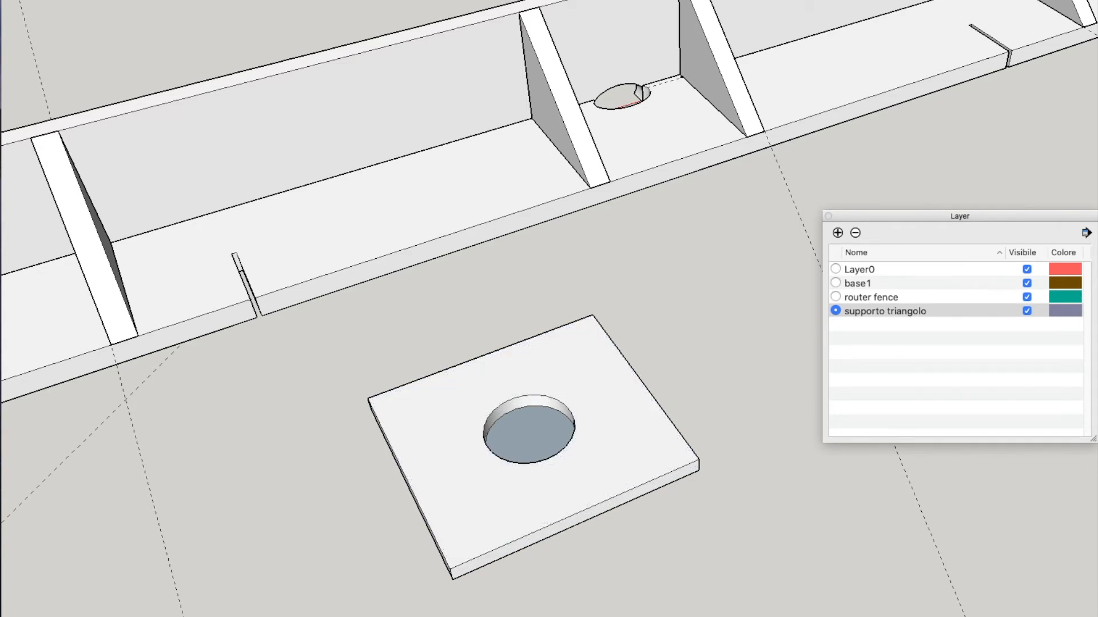
Add a layer named "coperchio aspira" and make it the active layer.
{"action": "left_click", "coordinate": [837, 233]}
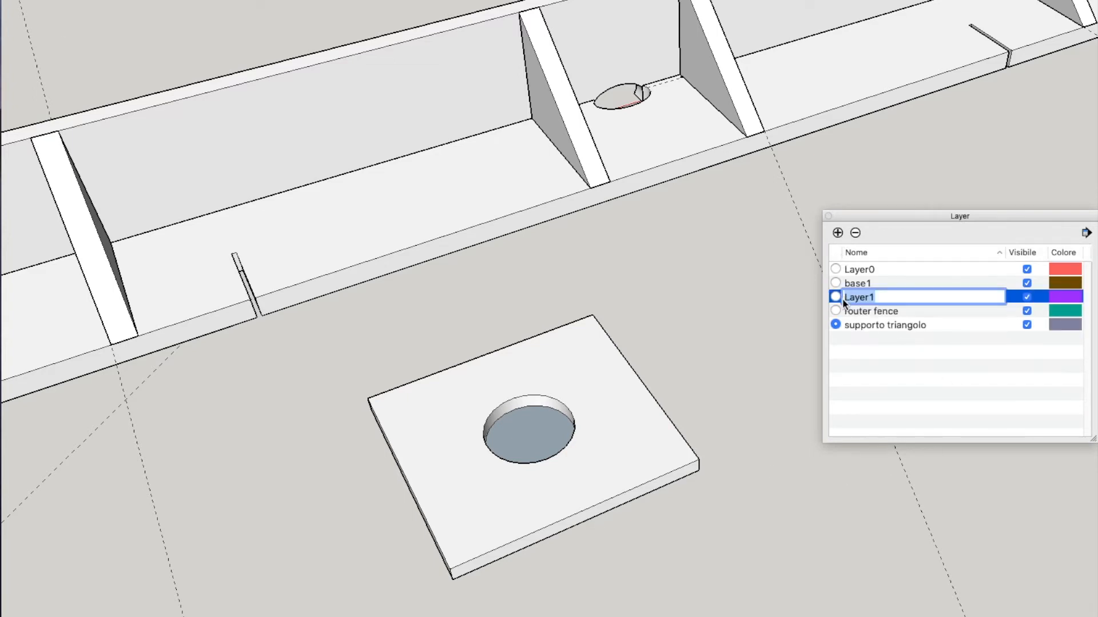
{"action": "left_click", "coordinate": [837, 297]}
{"action": "left_click", "coordinate": [866, 299]}
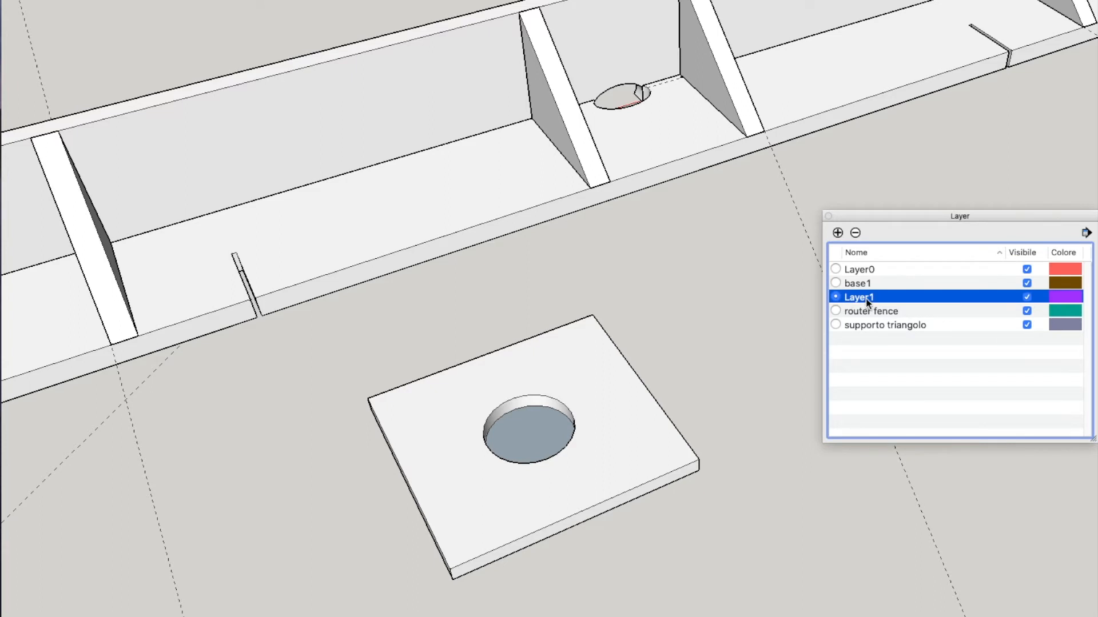
{"action": "type", "text": "coperchio aspira"}
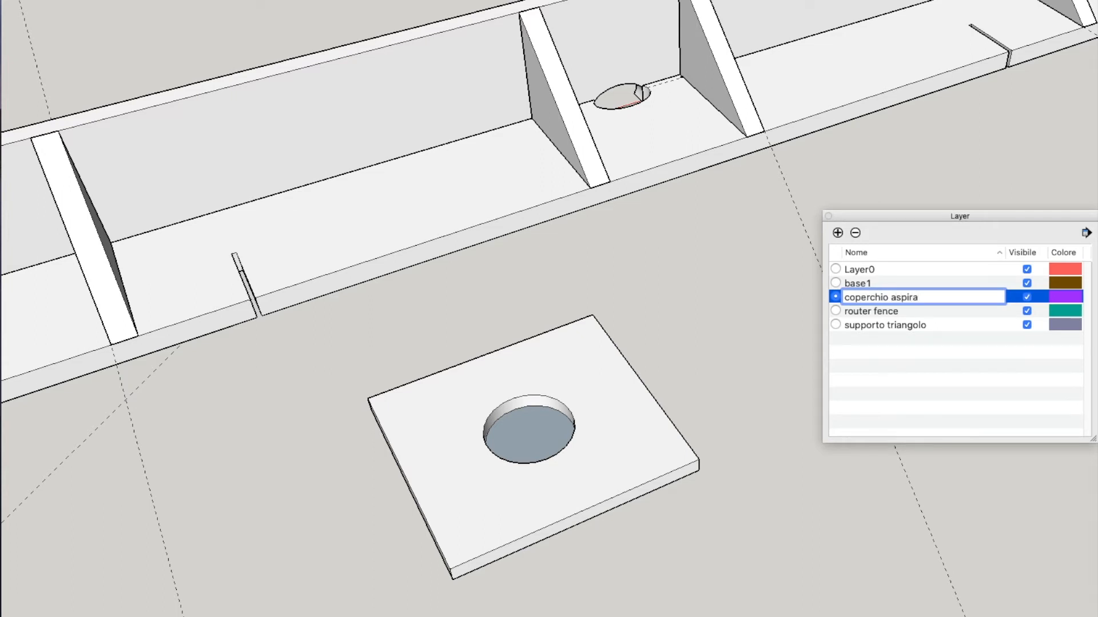
{"action": "left_click", "coordinate": [795, 322]}
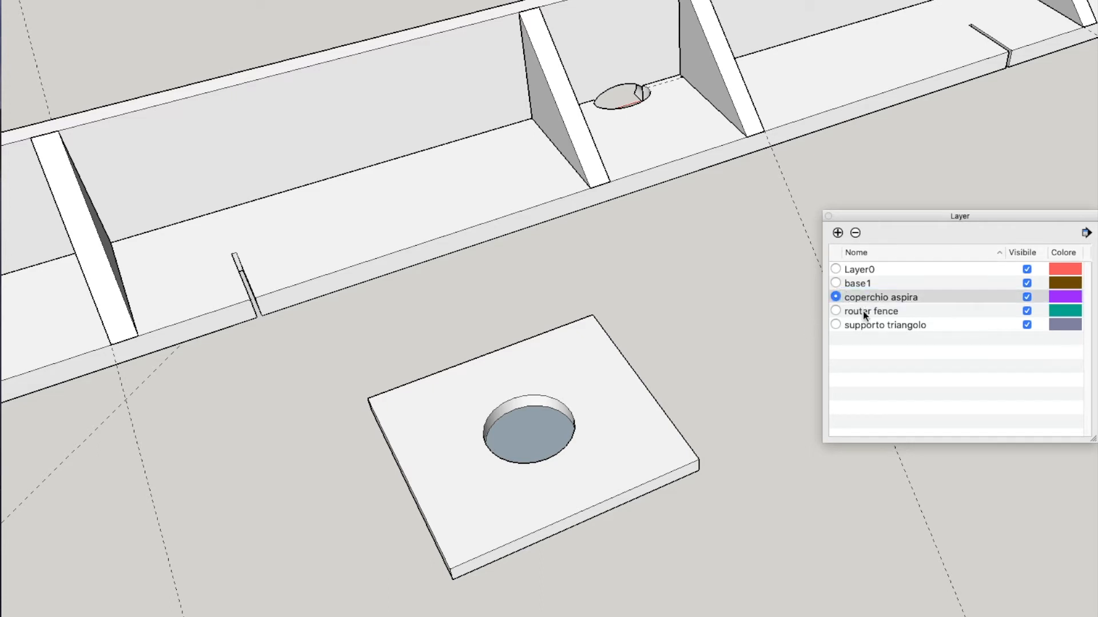
Select the entire holed plate and turn it into a single object.
{"action": "left_click_drag", "start_coordinate": [346, 385], "coordinate": [719, 537]}
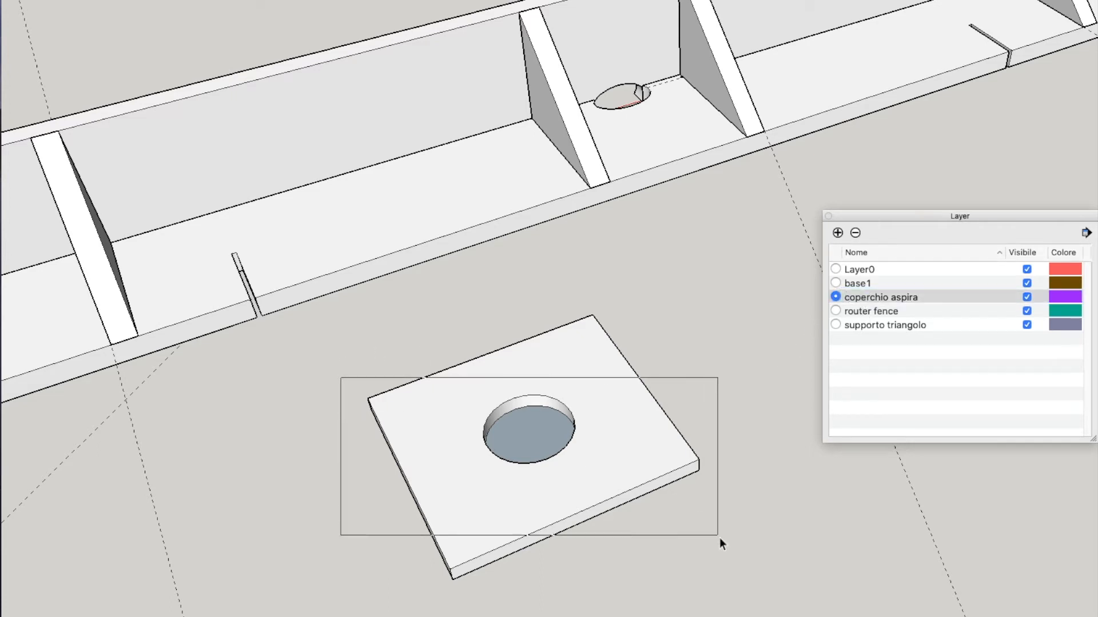
{"action": "left_click_drag", "start_coordinate": [304, 607], "coordinate": [731, 291]}
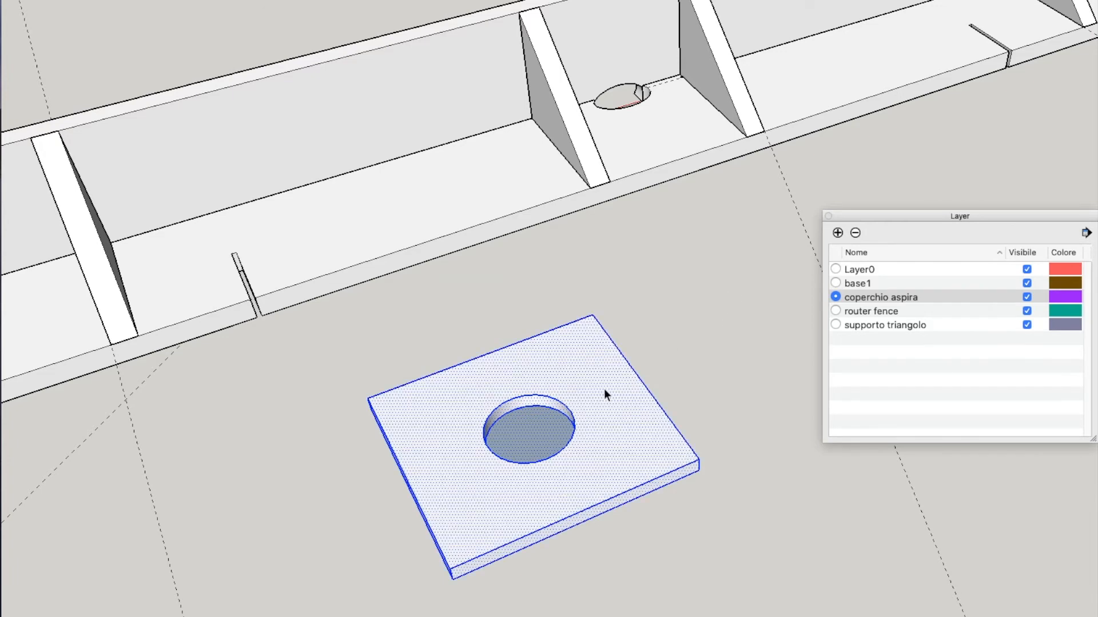
{"action": "right_click", "coordinate": [605, 391]}
{"action": "left_click", "coordinate": [679, 486]}
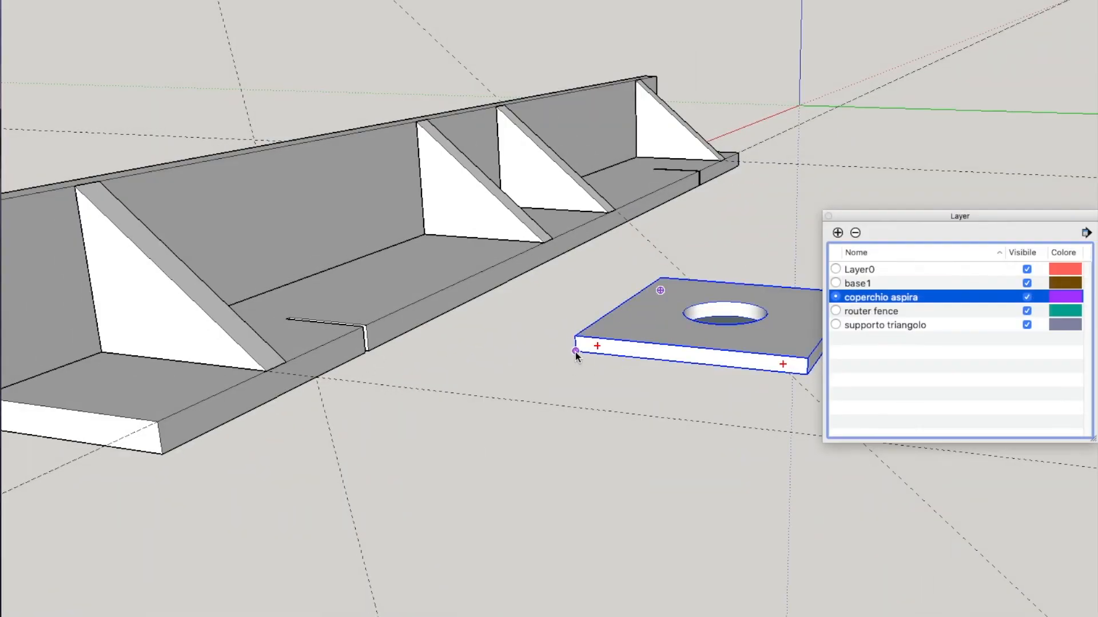
Move the holed plate by its lower corner onto the upper corner of the nearer central triangular support.
{"action": "left_click", "coordinate": [297, 2]}
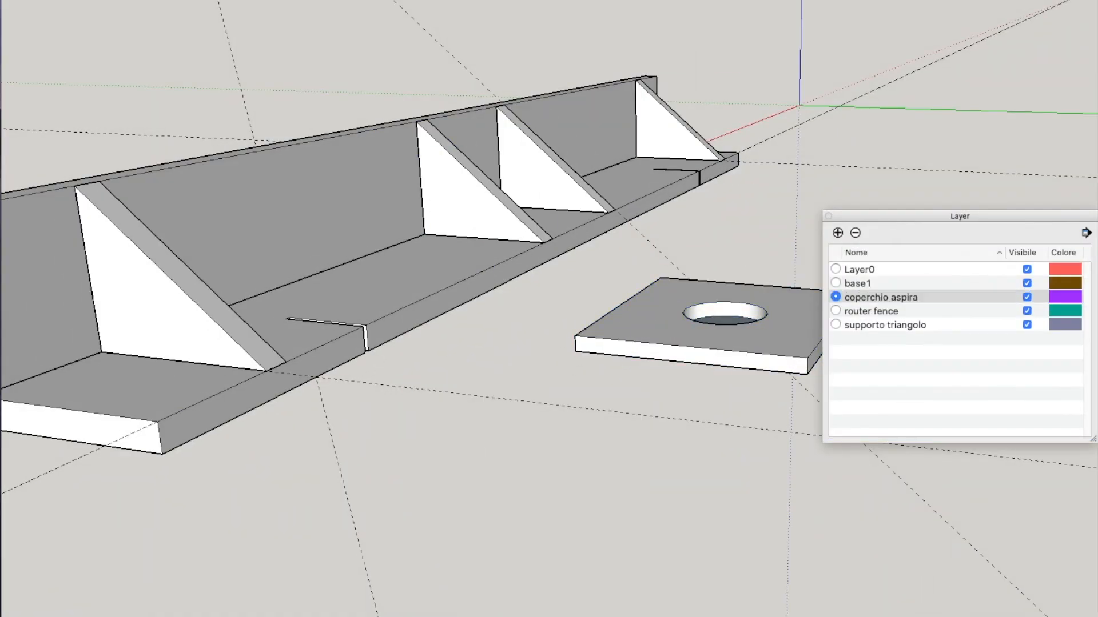
{"action": "left_click", "coordinate": [576, 352]}
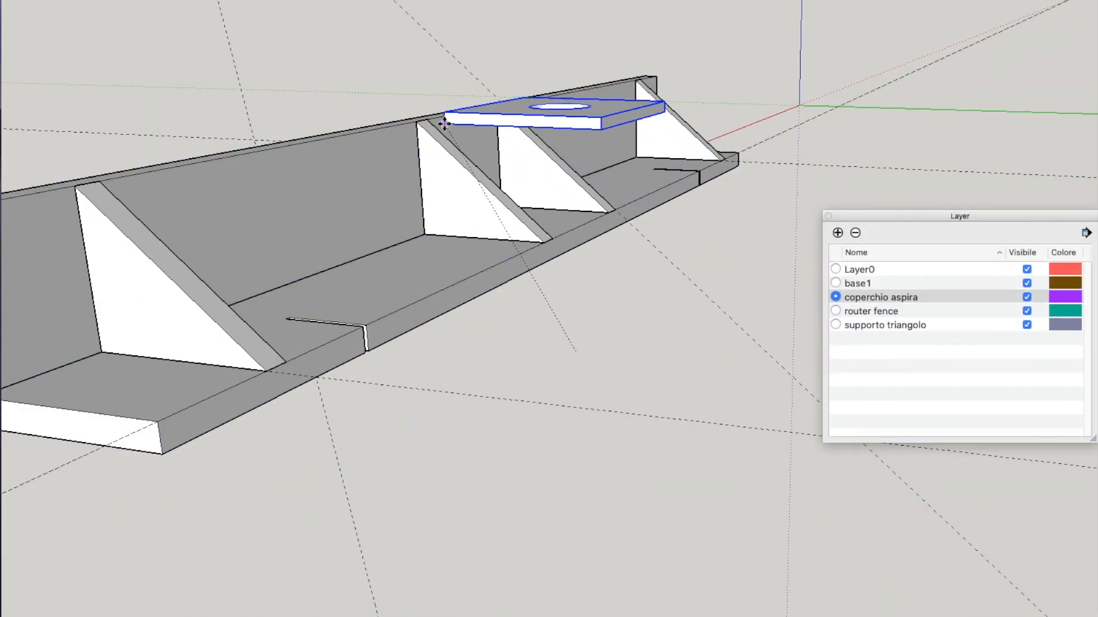
{"action": "left_click", "coordinate": [417, 114]}
{"action": "scroll", "coordinate": [412, 188], "scroll_direction": "up", "scroll_amount": 5}
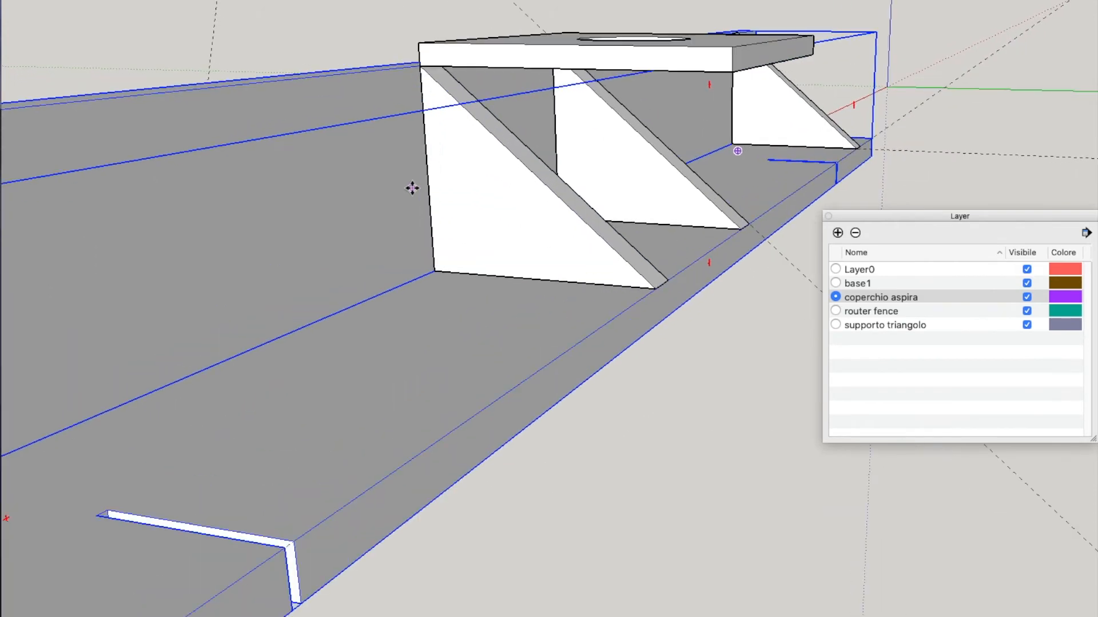
{"action": "scroll", "coordinate": [411, 188], "scroll_direction": "up", "scroll_amount": 3}
{"action": "scroll", "coordinate": [413, 188], "scroll_direction": "down", "scroll_amount": 8}
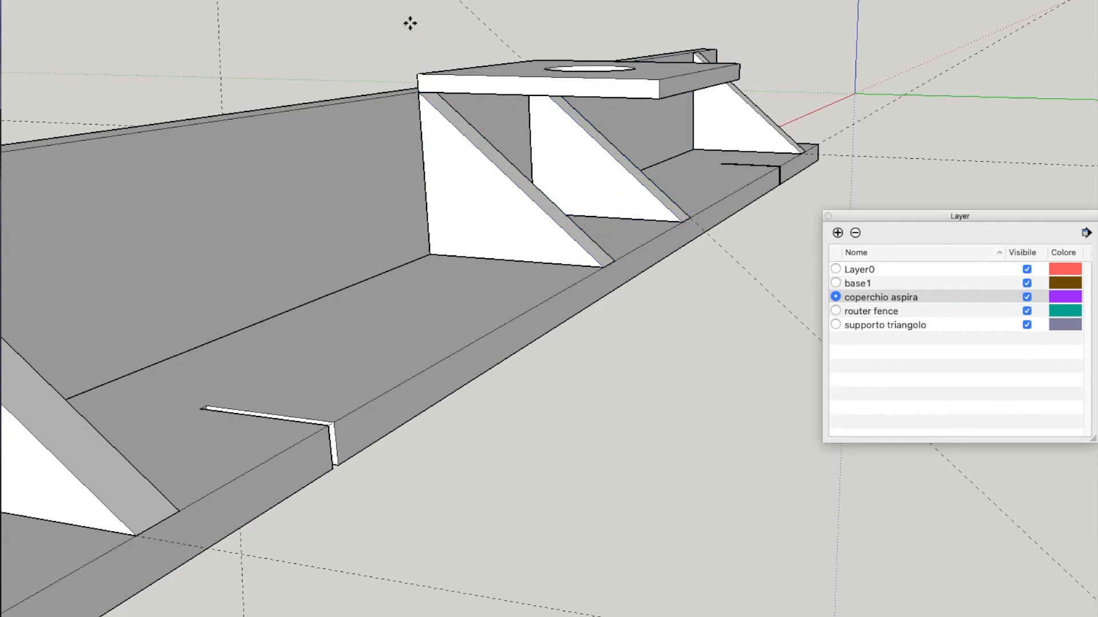
{"action": "mouse_move", "coordinate": [393, 1]}
{"action": "middle_mouse_down"}
{"action": "mouse_move", "coordinate": [456, 191]}
{"action": "mouse_move", "coordinate": [620, 269]}
{"action": "mouse_move", "coordinate": [752, 105]}
{"action": "mouse_move", "coordinate": [608, 41]}
{"action": "mouse_move", "coordinate": [379, 2]}
{"action": "mouse_move", "coordinate": [465, 9]}
{"action": "middle_mouse_up"}
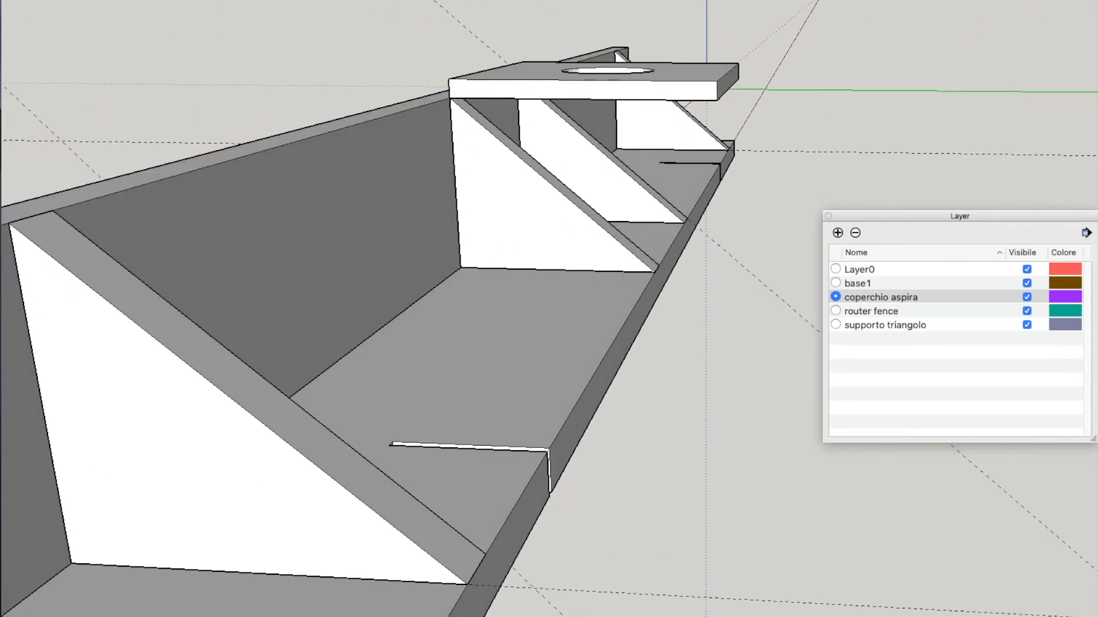
Rotate the holed plate about that support corner so it lies along the sloping edges of the two central supports.
{"action": "key", "text": "q"}
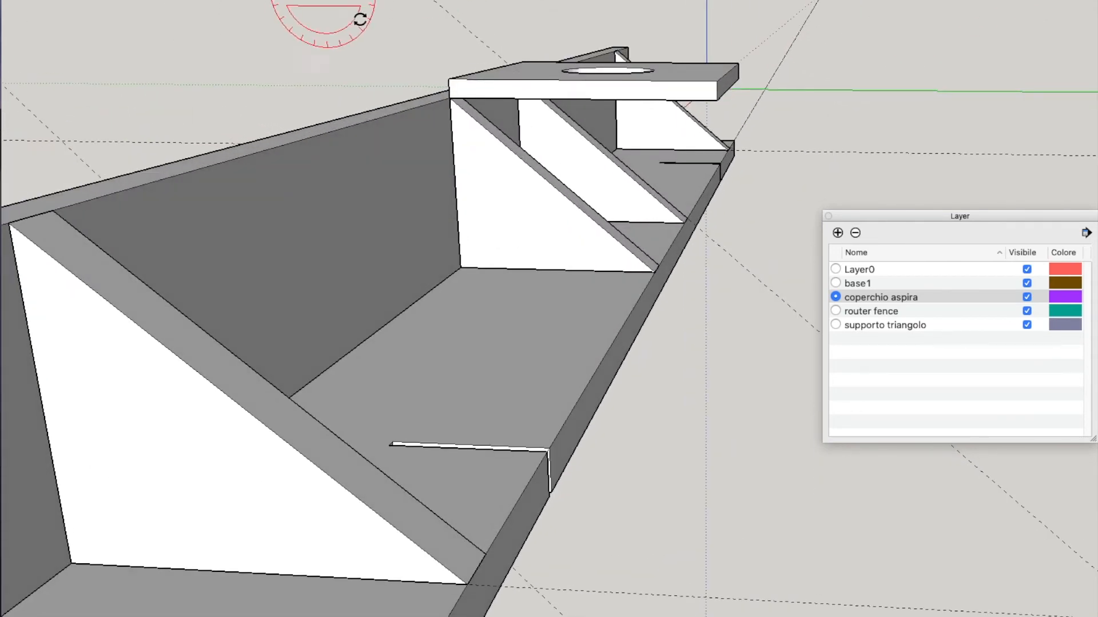
{"action": "left_click", "coordinate": [451, 97]}
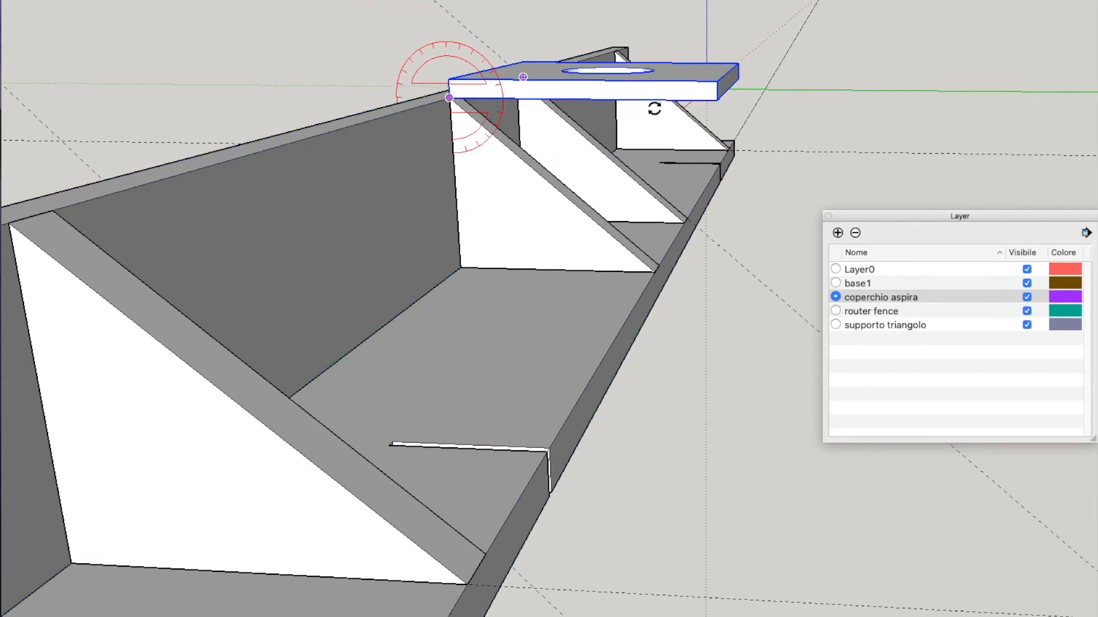
{"action": "left_click", "coordinate": [770, 106]}
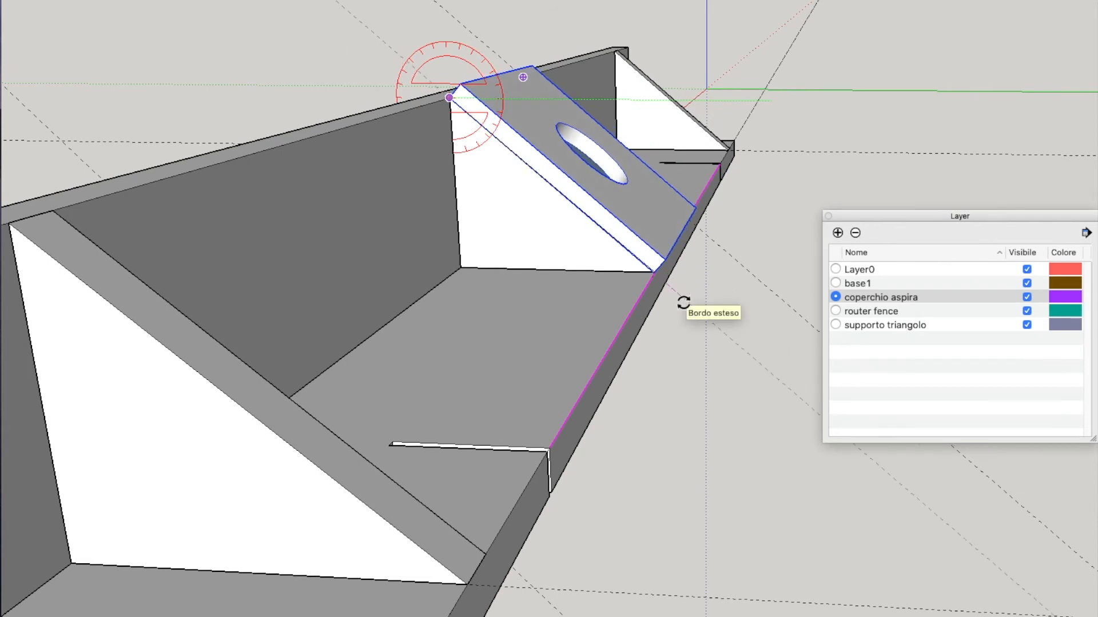
{"action": "key", "text": "Escape"}
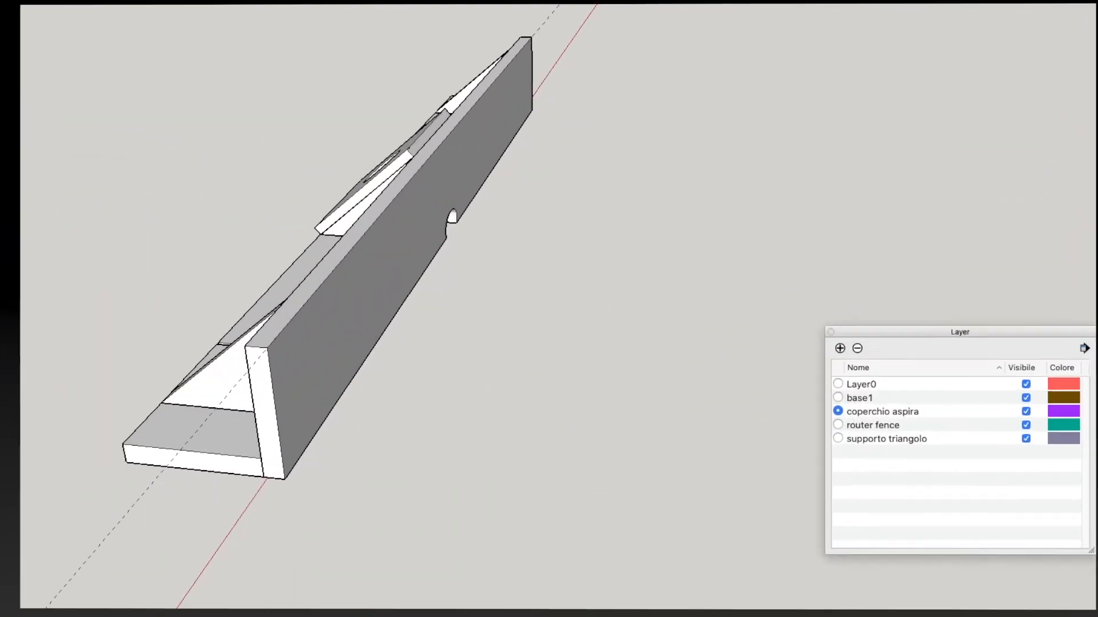
Add a layer named "Feather boarth" and make it the active layer.
{"action": "left_click_drag", "start_coordinate": [872, 334], "coordinate": [768, 170]}
{"action": "left_click", "coordinate": [733, 188]}
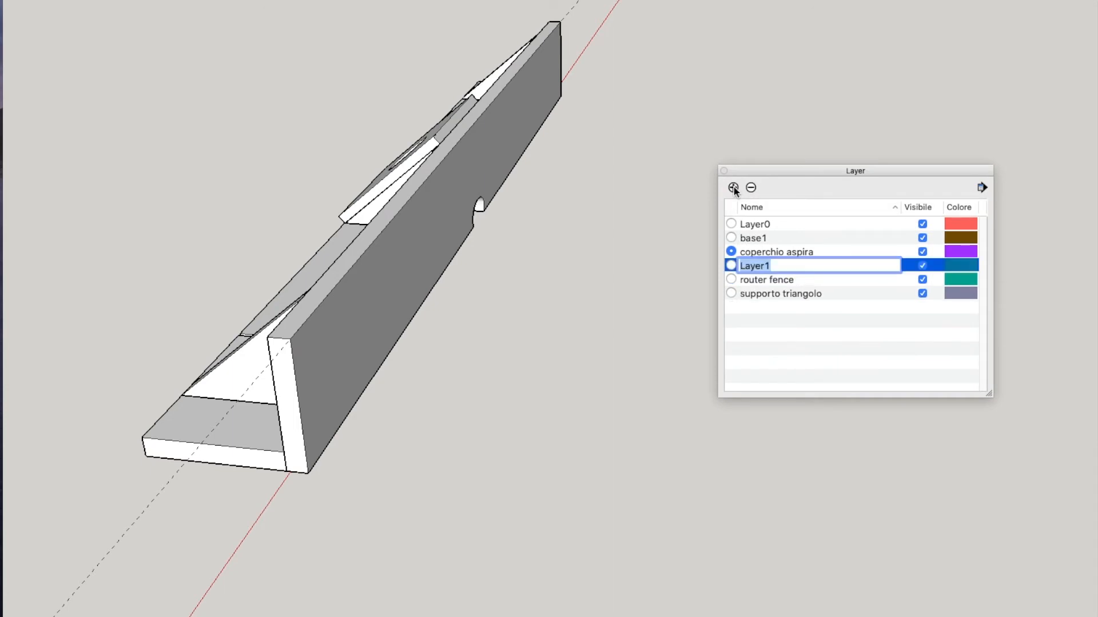
{"action": "left_click", "coordinate": [732, 266]}
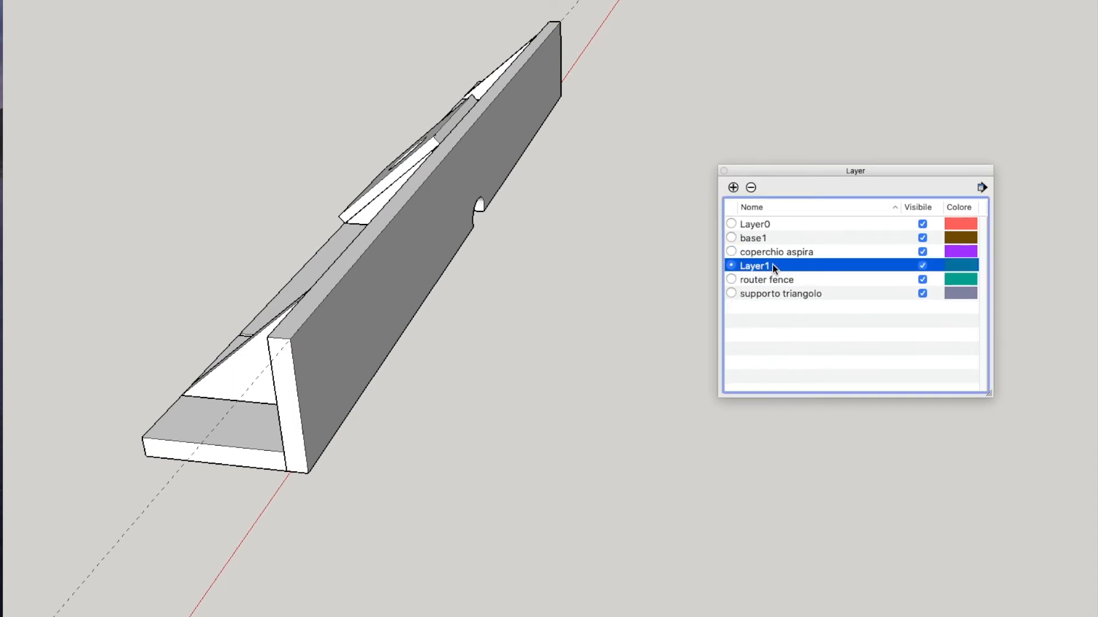
{"action": "double_click", "coordinate": [773, 266]}
{"action": "key", "text": "BackSpace"}
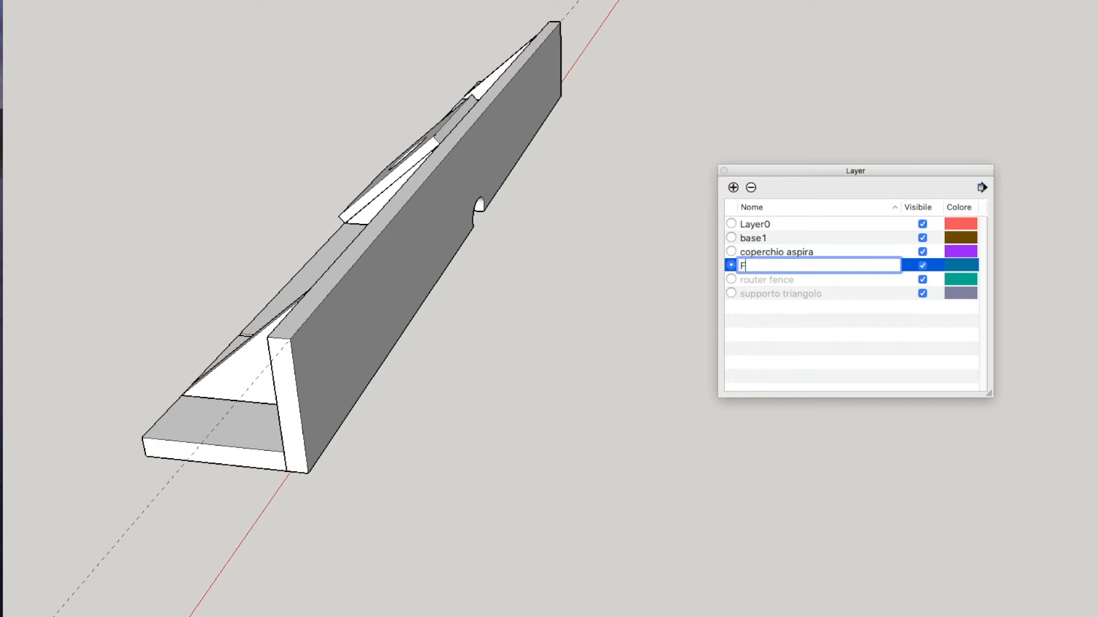
{"action": "type", "text": "Feather boarth"}
{"action": "left_click", "coordinate": [783, 495]}
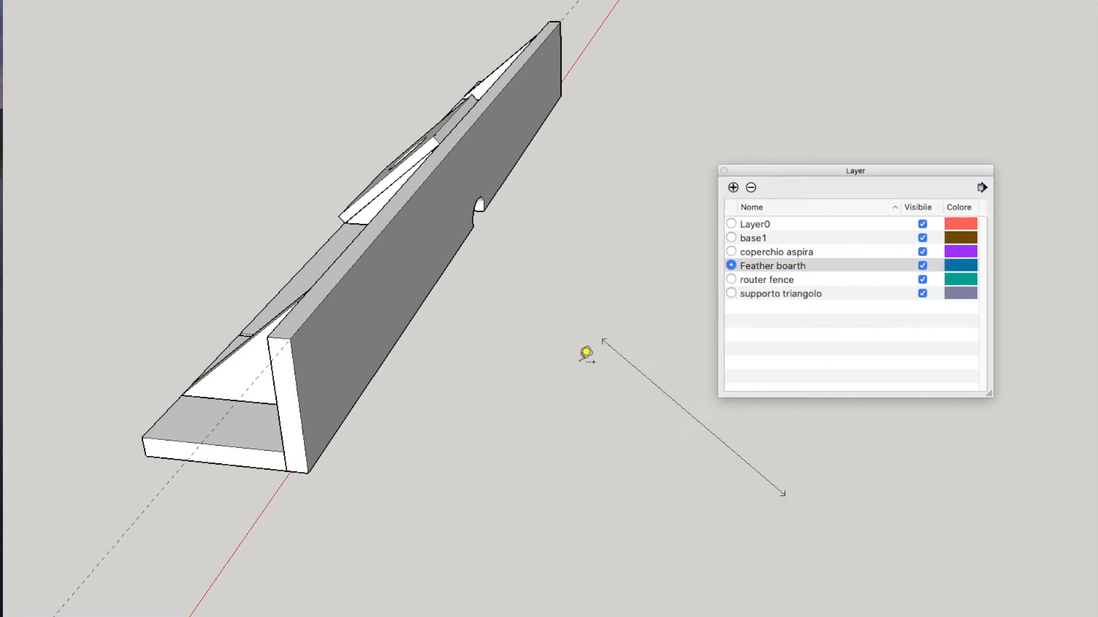
{"action": "left_click", "coordinate": [771, 492]}
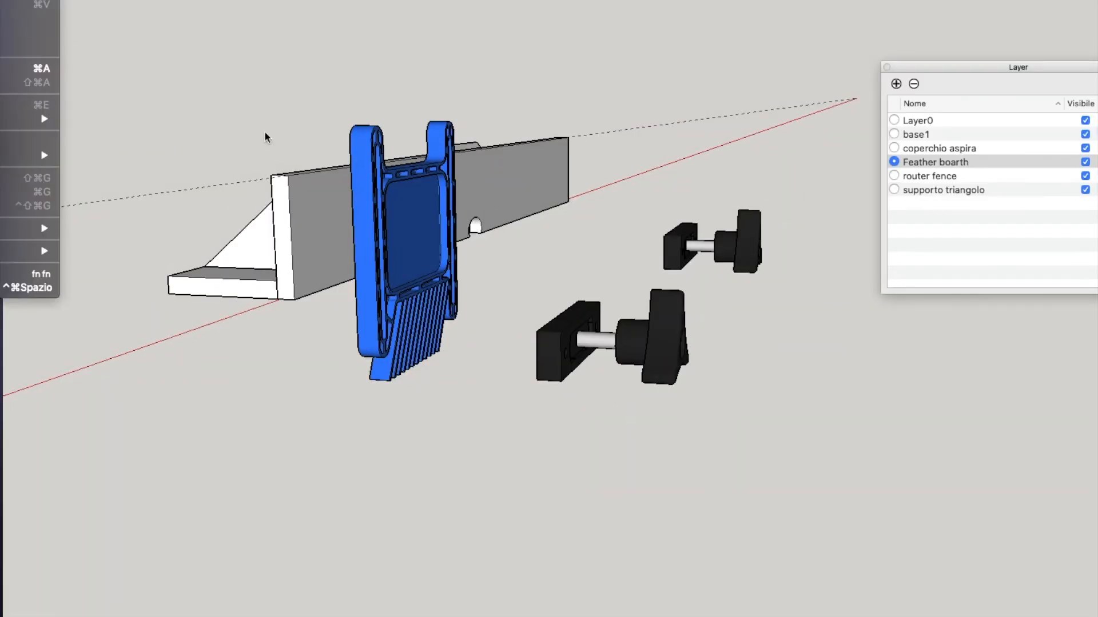
Move the blue feather board against the near end of the fence's vertical face.
{"action": "left_click", "coordinate": [407, 247]}
{"action": "left_click_drag", "start_coordinate": [373, 252], "coordinate": [300, 198]}
{"action": "right_click", "coordinate": [300, 198]}
{"action": "key", "text": "Escape"}
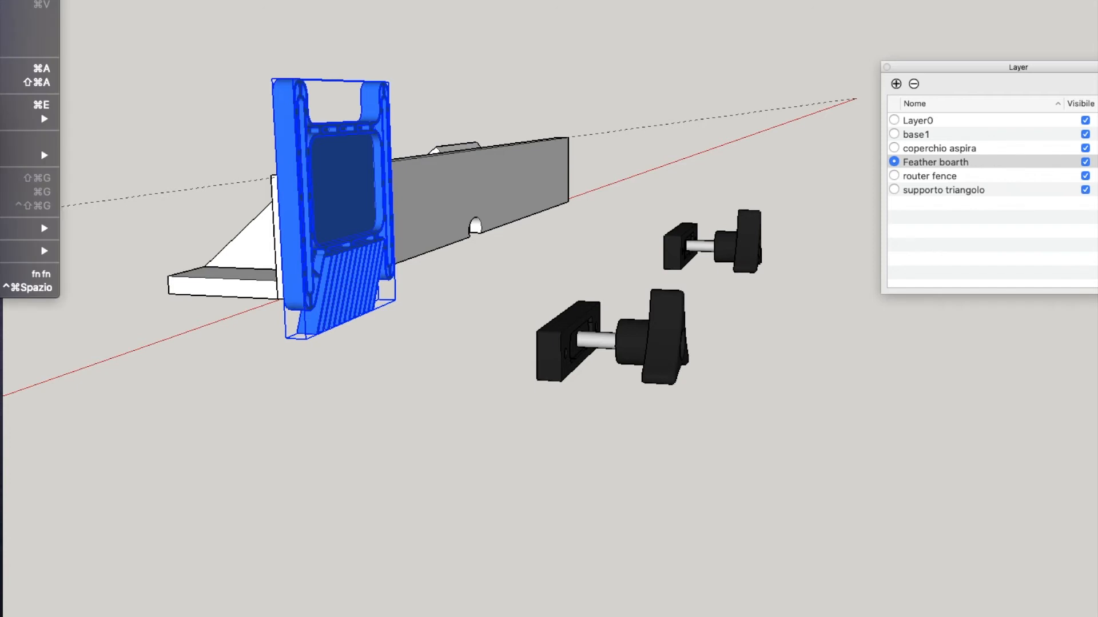
Place a copy of the feather board at the far end of the fence's vertical face.
{"action": "left_click", "coordinate": [445, 181]}
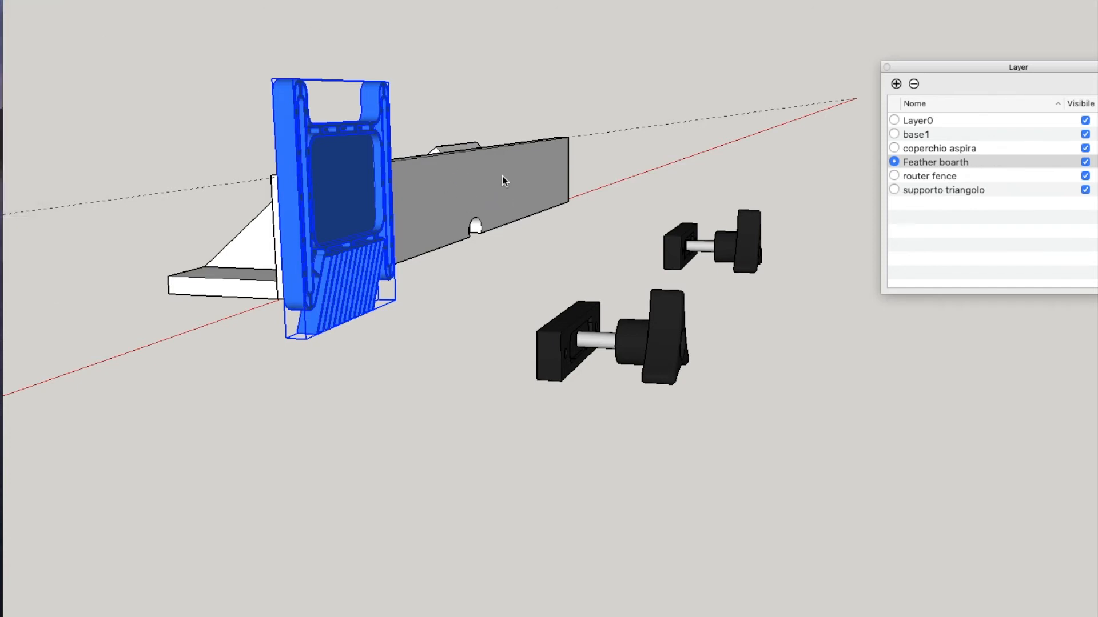
{"action": "left_click", "coordinate": [544, 243]}
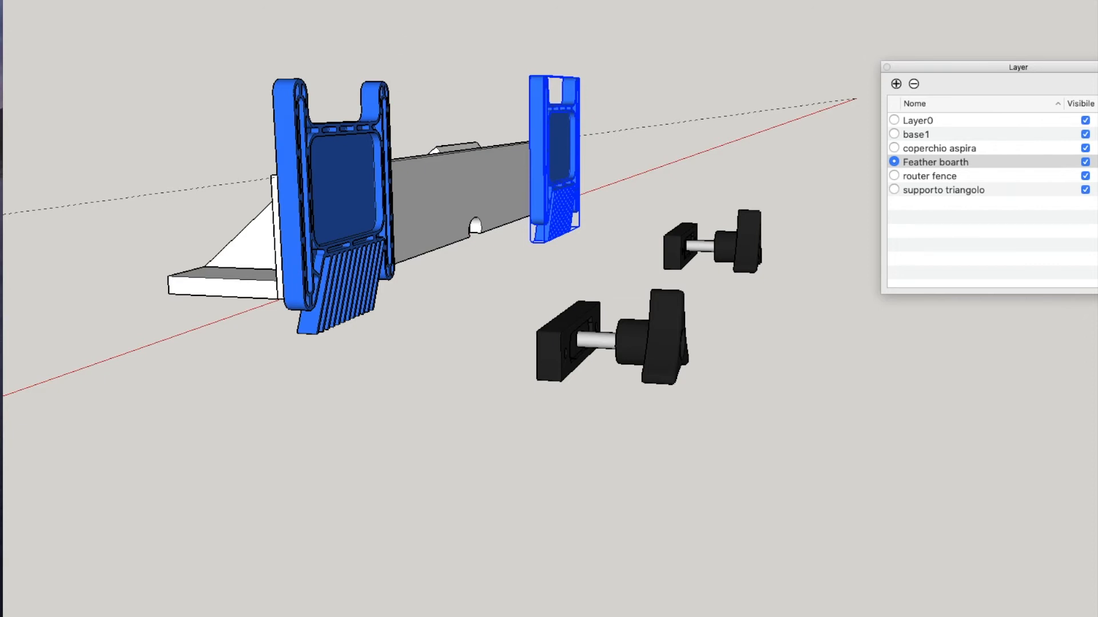
{"action": "left_click", "coordinate": [289, 308]}
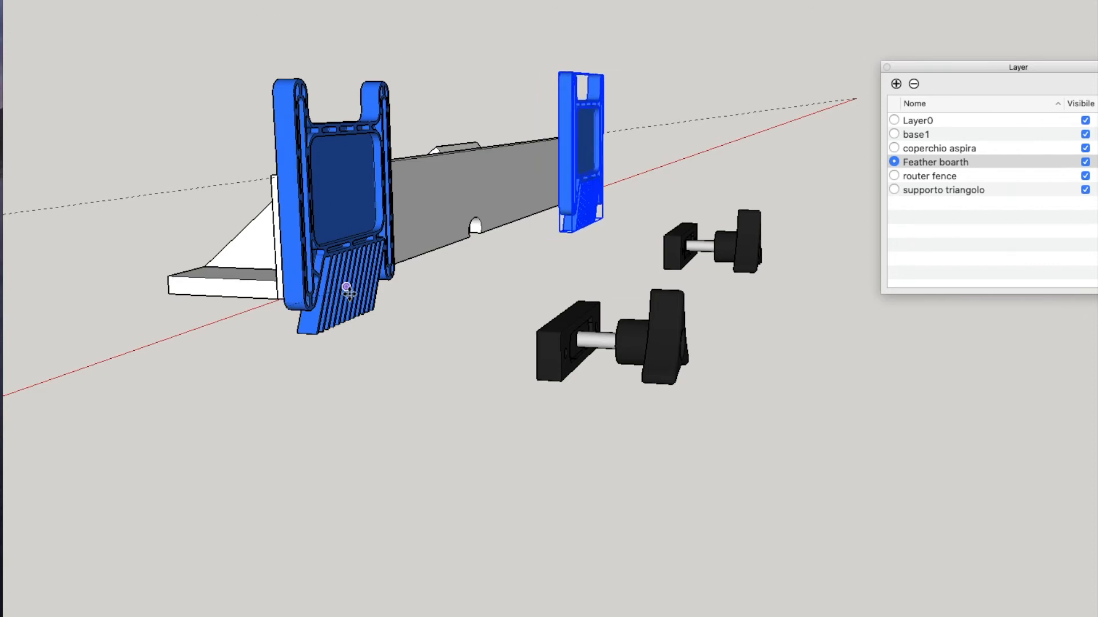
Move the selected feather board across the gap until it sits against the fence's vertical face.
{"action": "right_click", "coordinate": [321, 265]}
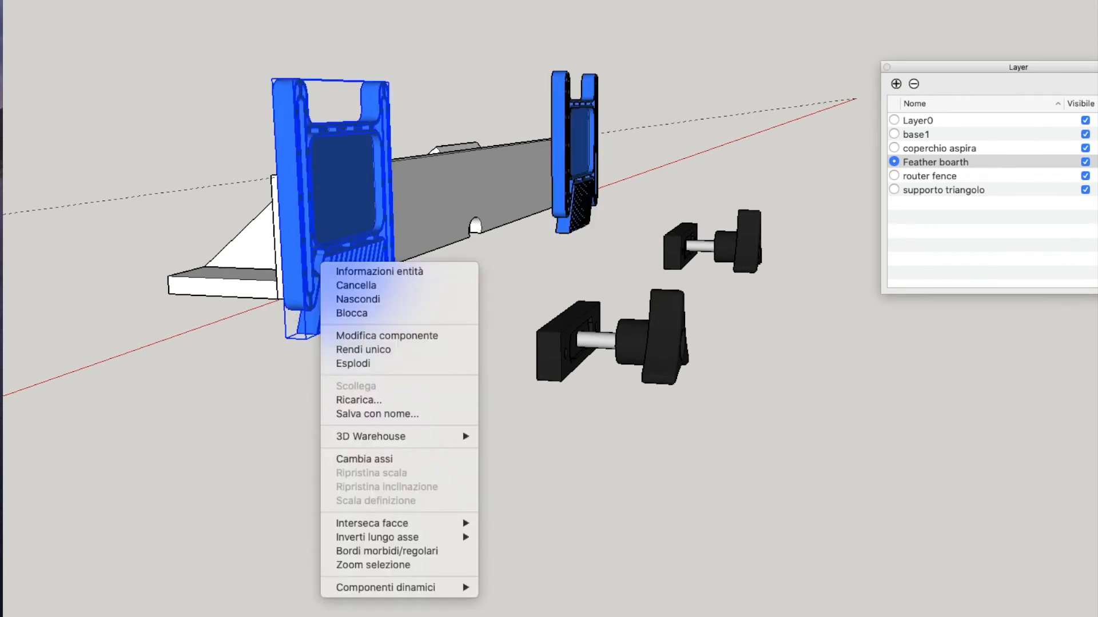
{"action": "left_click", "coordinate": [303, 289]}
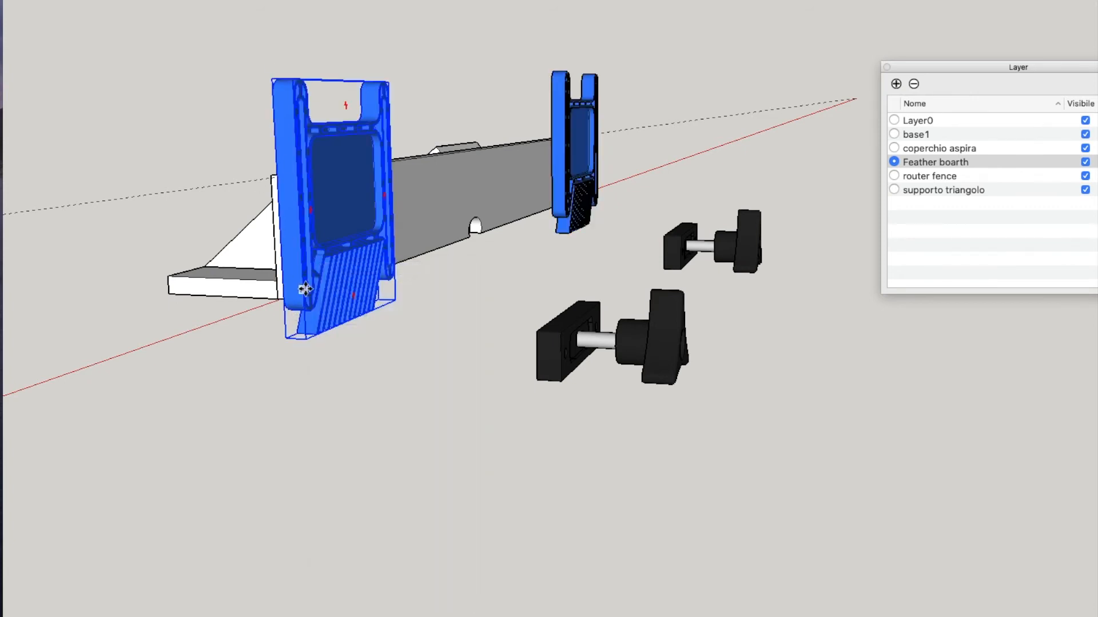
{"action": "left_click", "coordinate": [374, 273]}
{"action": "key", "text": "o"}
{"action": "left_click_drag", "start_coordinate": [323, 84], "coordinate": [298, 124]}
{"action": "key", "text": "m"}
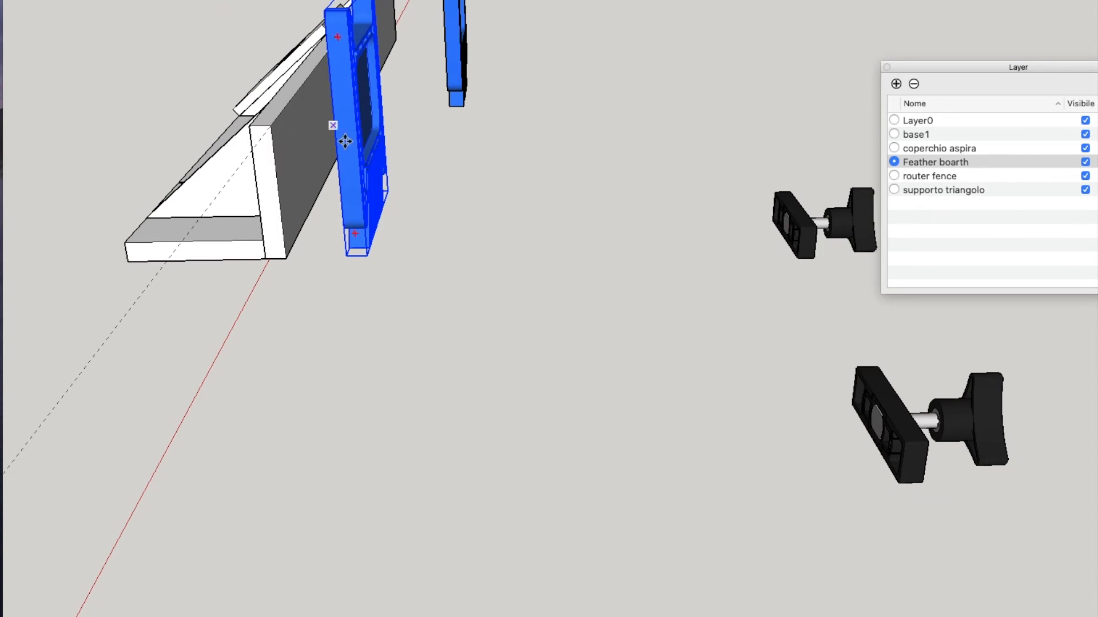
{"action": "left_click_drag", "start_coordinate": [348, 148], "coordinate": [318, 126]}
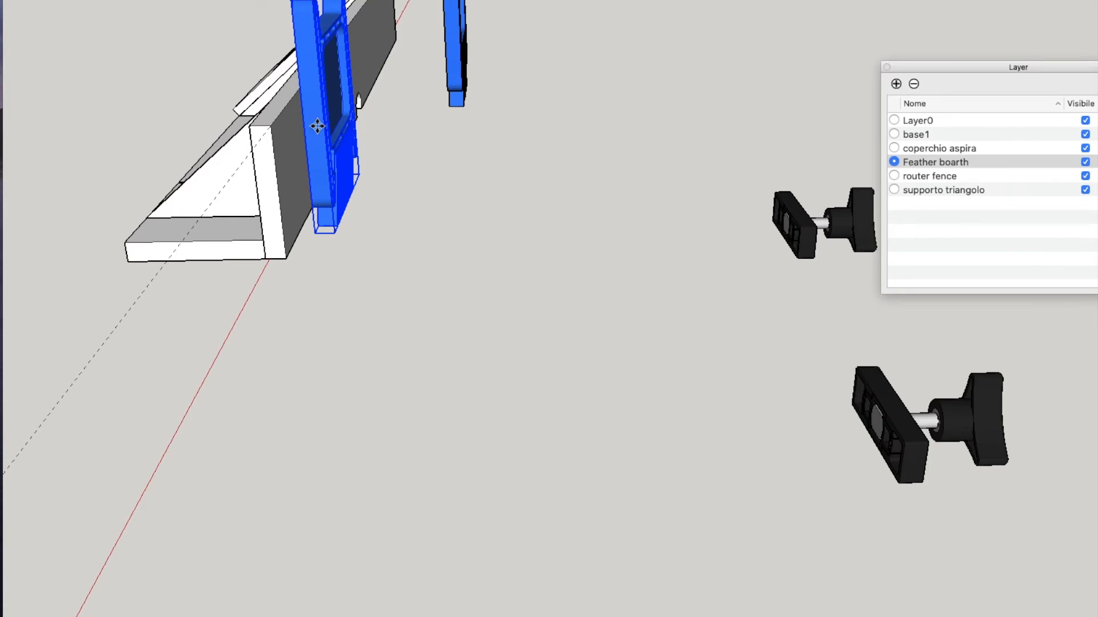
Scale the selected feather board down from its corners so it fits within the height of the fence's face.
{"action": "mouse_move", "coordinate": [526, 149]}
{"action": "middle_mouse_down"}
{"action": "mouse_move", "coordinate": [514, 184]}
{"action": "mouse_move", "coordinate": [252, 108]}
{"action": "mouse_move", "coordinate": [368, 218]}
{"action": "mouse_move", "coordinate": [594, 215]}
{"action": "mouse_move", "coordinate": [382, 238]}
{"action": "mouse_move", "coordinate": [403, 264]}
{"action": "middle_mouse_up"}
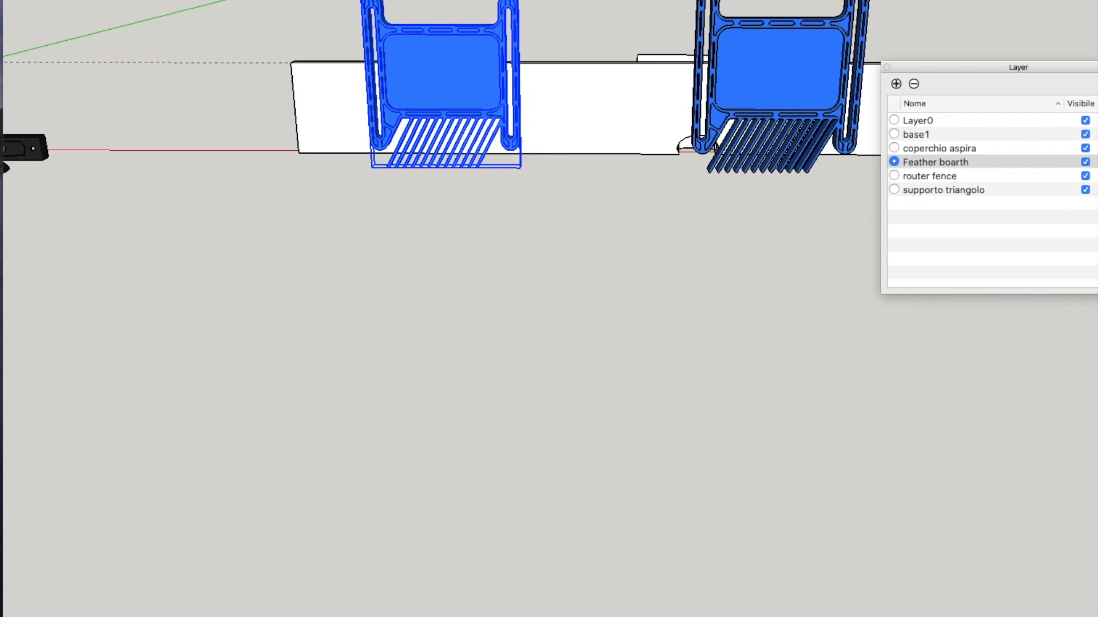
{"action": "key", "text": "s"}
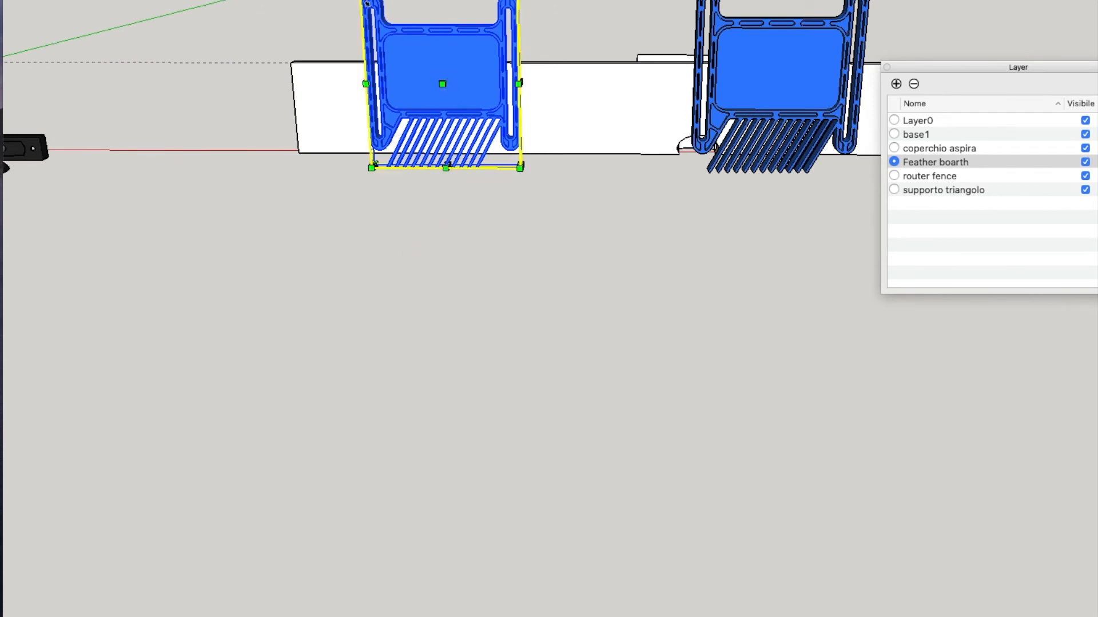
{"action": "left_click_drag", "start_coordinate": [366, 2], "coordinate": [422, 59]}
{"action": "left_click_drag", "start_coordinate": [521, 166], "coordinate": [508, 154]}
{"action": "key", "text": "space"}
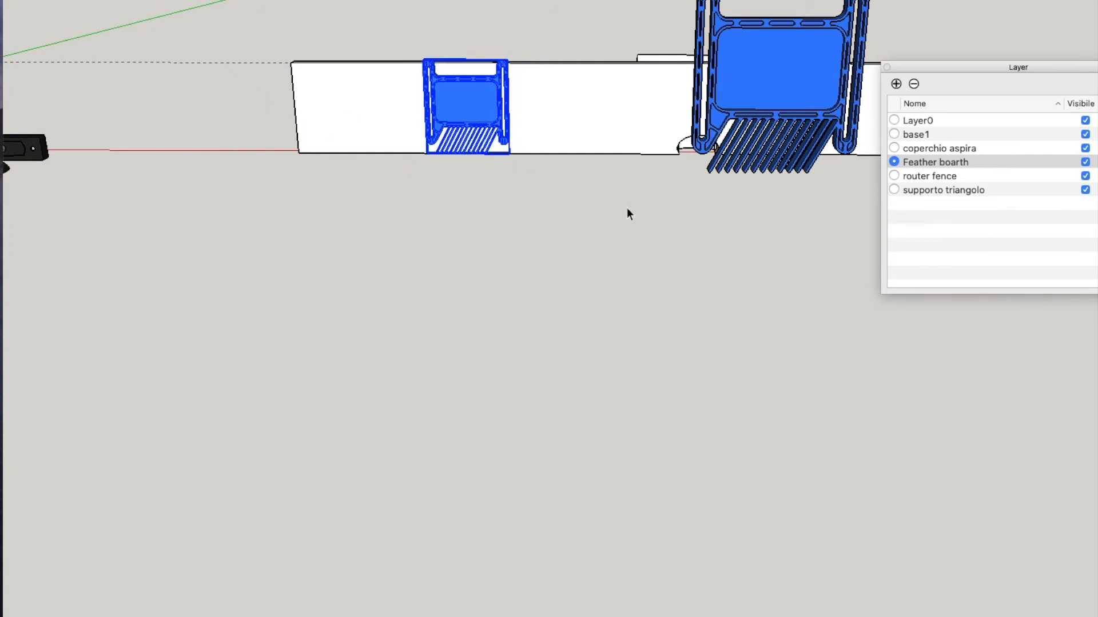
Delete the oversized feather board and paste a copy of the scaled one on the other side of the arched cutout.
{"action": "left_click", "coordinate": [766, 99]}
{"action": "key", "text": "Delete"}
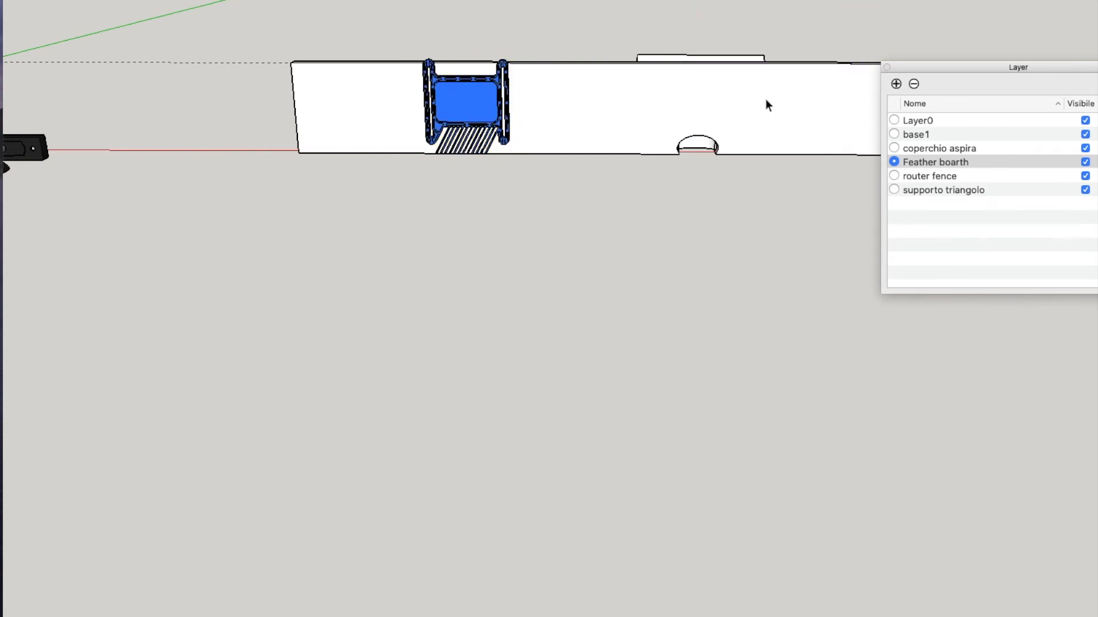
{"action": "left_click", "coordinate": [492, 111]}
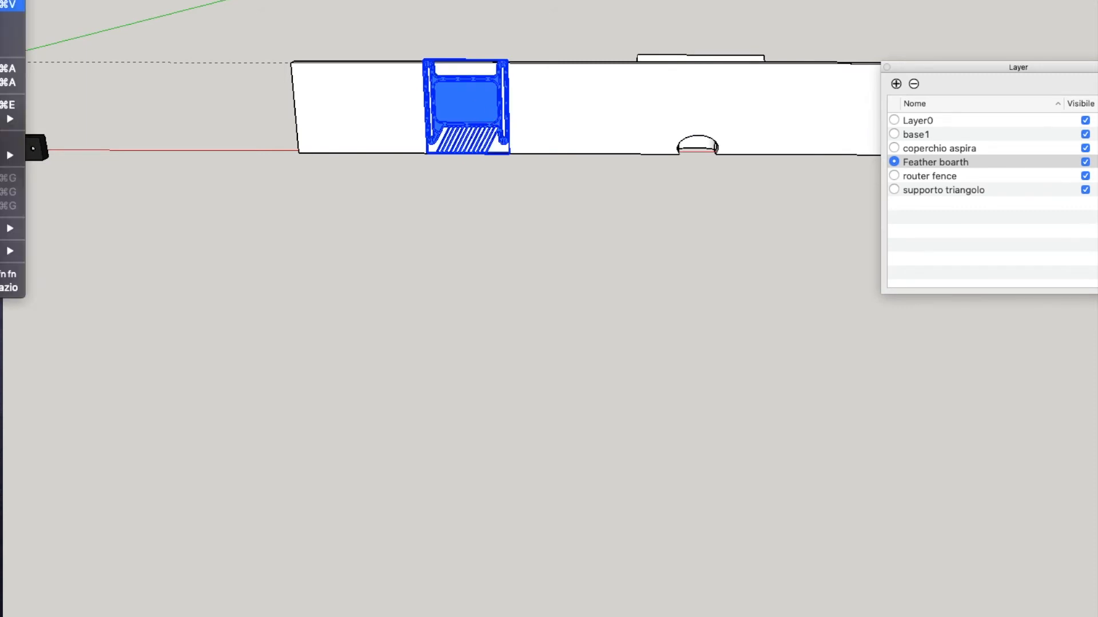
{"action": "left_click", "coordinate": [3, 5]}
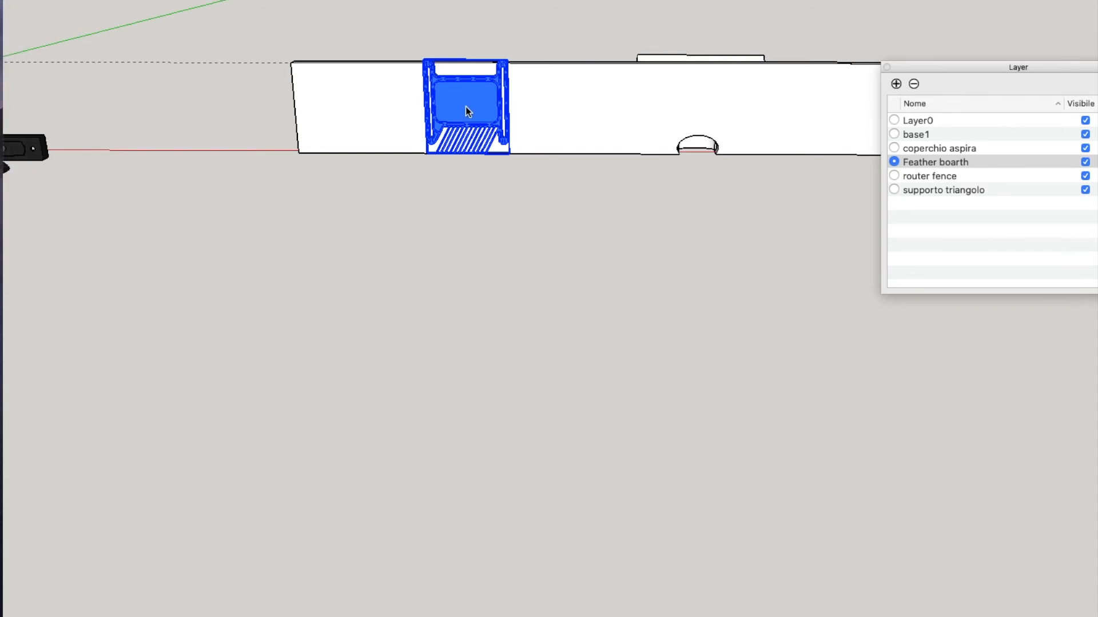
{"action": "left_click", "coordinate": [765, 154]}
{"action": "left_click", "coordinate": [644, 248]}
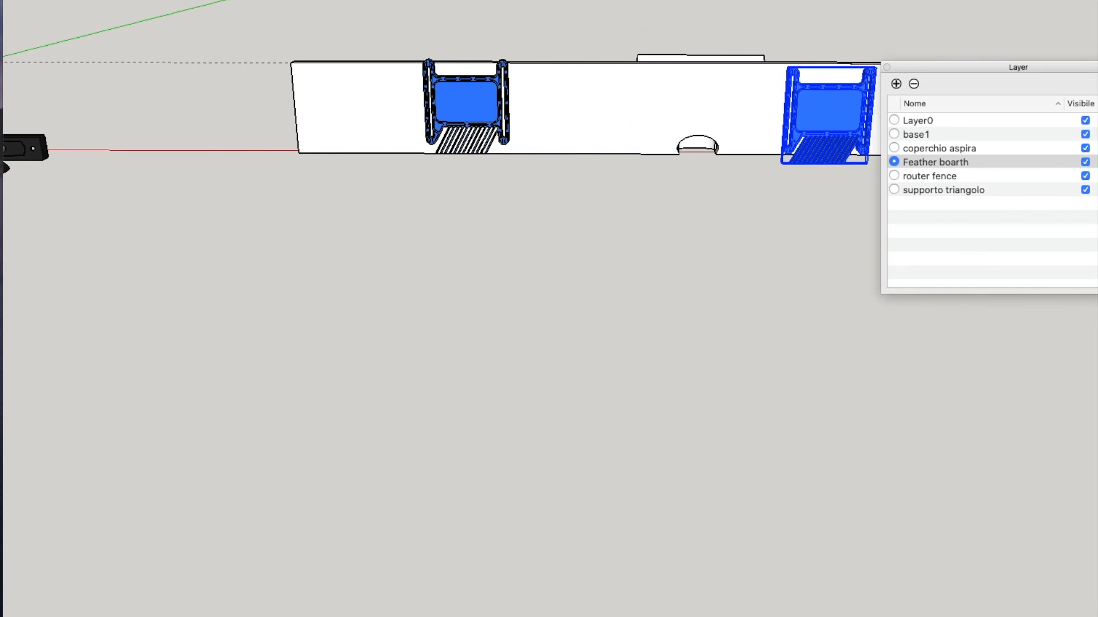
Move the pasted feather board against the fence's vertical face.
{"action": "middle_click_drag", "start_coordinate": [867, 44], "coordinate": [244, 98]}
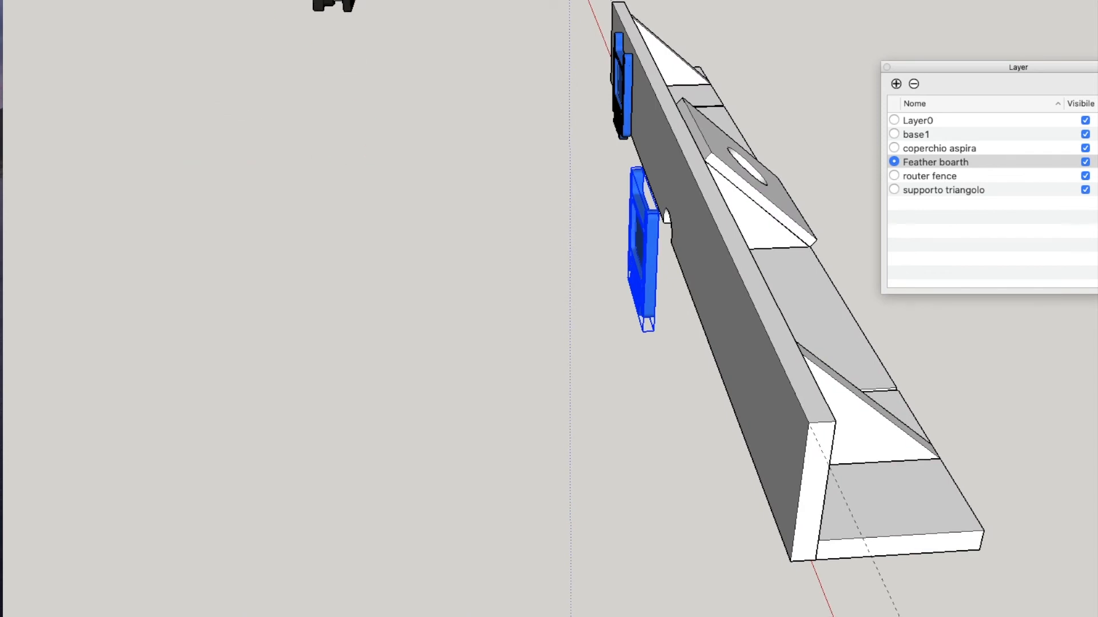
{"action": "left_click_drag", "start_coordinate": [643, 316], "coordinate": [490, 341]}
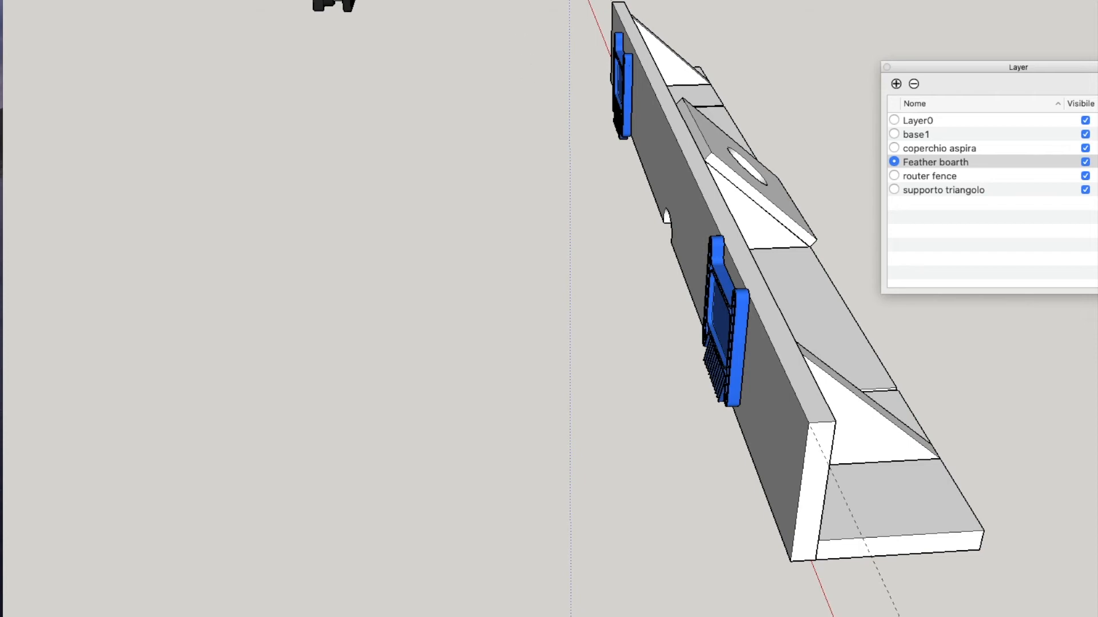
{"action": "mouse_move", "coordinate": [564, 247]}
{"action": "middle_mouse_down"}
{"action": "mouse_move", "coordinate": [688, 167]}
{"action": "mouse_move", "coordinate": [610, 240]}
{"action": "mouse_move", "coordinate": [759, 290]}
{"action": "mouse_move", "coordinate": [728, 263]}
{"action": "middle_mouse_up"}
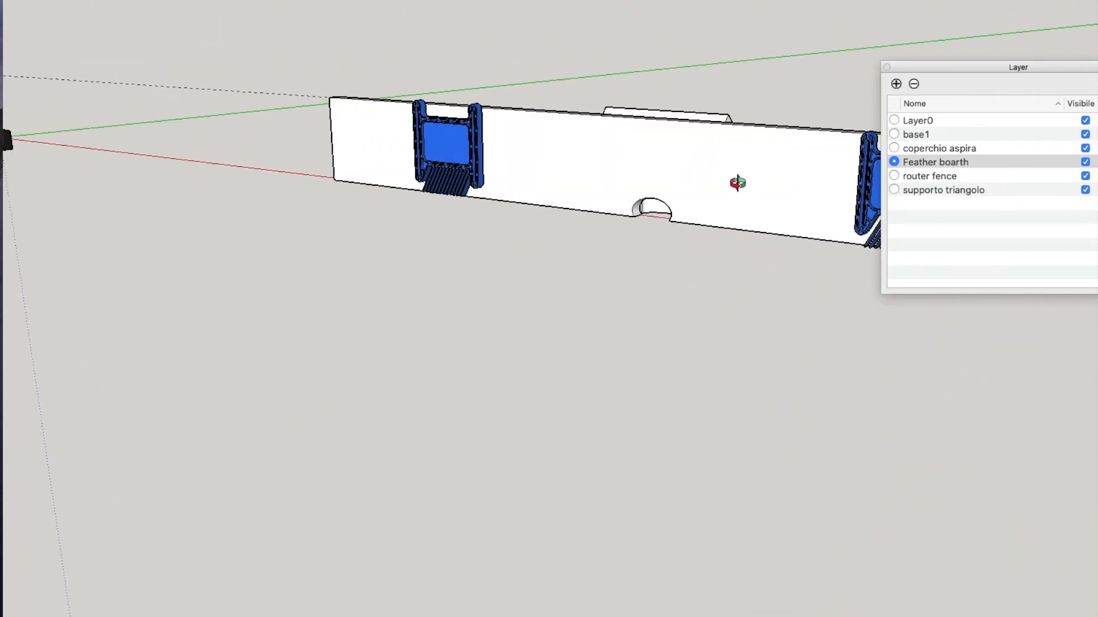
Place a vertical guide through the centre of the arched cutout and one parallel guide on each side of it.
{"action": "left_click_drag", "start_coordinate": [913, 67], "coordinate": [985, 4]}
{"action": "left_click_drag", "start_coordinate": [492, 330], "coordinate": [622, 332]}
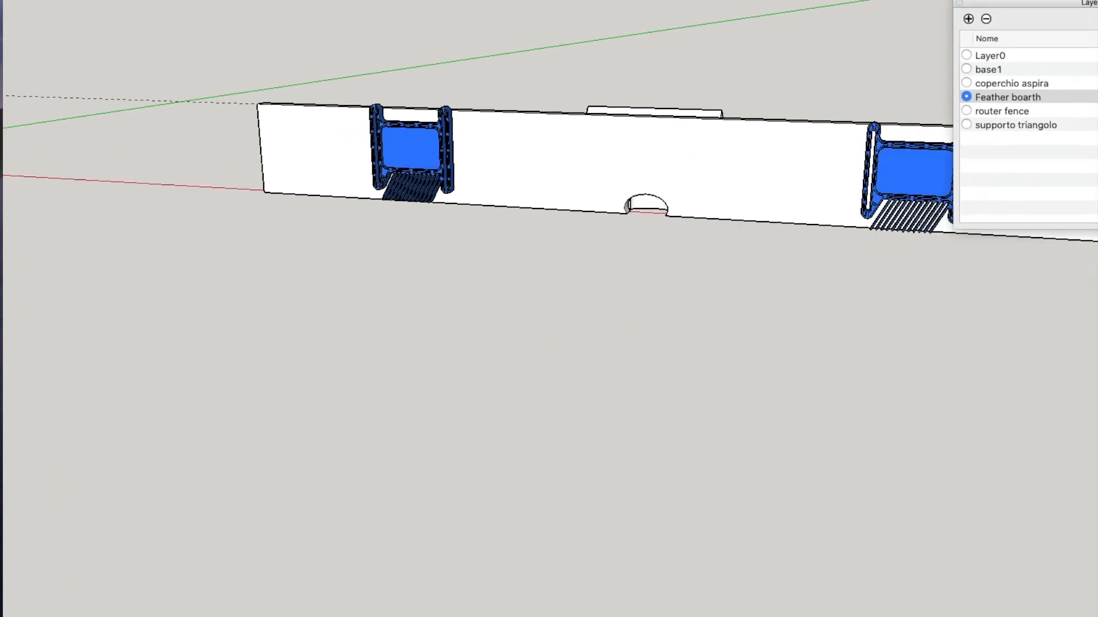
{"action": "left_click", "coordinate": [645, 195]}
{"action": "left_click", "coordinate": [653, 112]}
{"action": "left_click", "coordinate": [646, 160]}
{"action": "left_click", "coordinate": [732, 164]}
{"action": "left_click", "coordinate": [646, 165]}
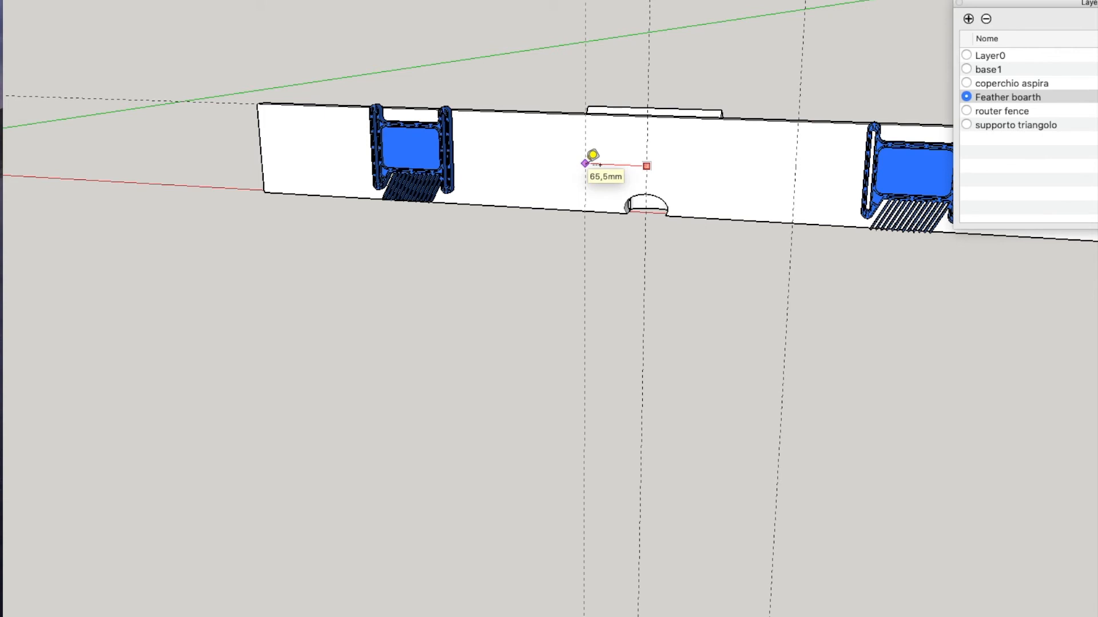
{"action": "key", "text": "Return"}
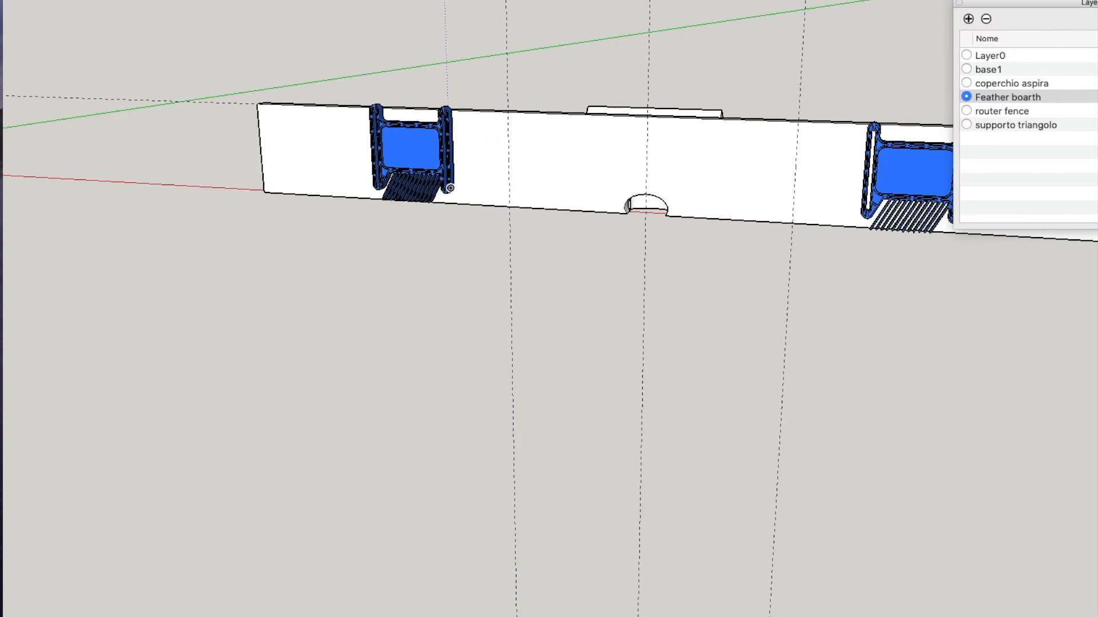
Add a horizontal guide along the fence's face below its top edge and mark where it crosses the outer vertical guide.
{"action": "left_click", "coordinate": [503, 112]}
{"action": "left_click", "coordinate": [504, 159]}
{"action": "left_click", "coordinate": [516, 112]}
{"action": "key", "text": "l"}
{"action": "scroll", "coordinate": [507, 158], "scroll_direction": "up", "scroll_amount": 6}
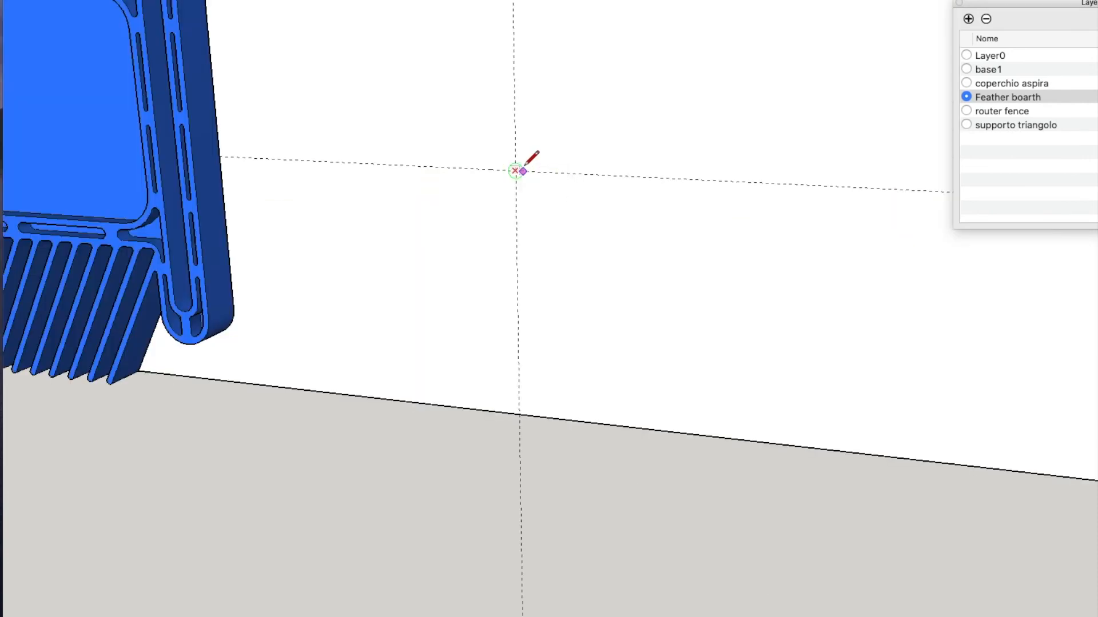
{"action": "left_click", "coordinate": [524, 168]}
Move the feather board along the fence so its slot nearest the arched cutout lines up with the vertical guide.
{"action": "scroll", "coordinate": [520, 192], "scroll_direction": "down", "scroll_amount": 4}
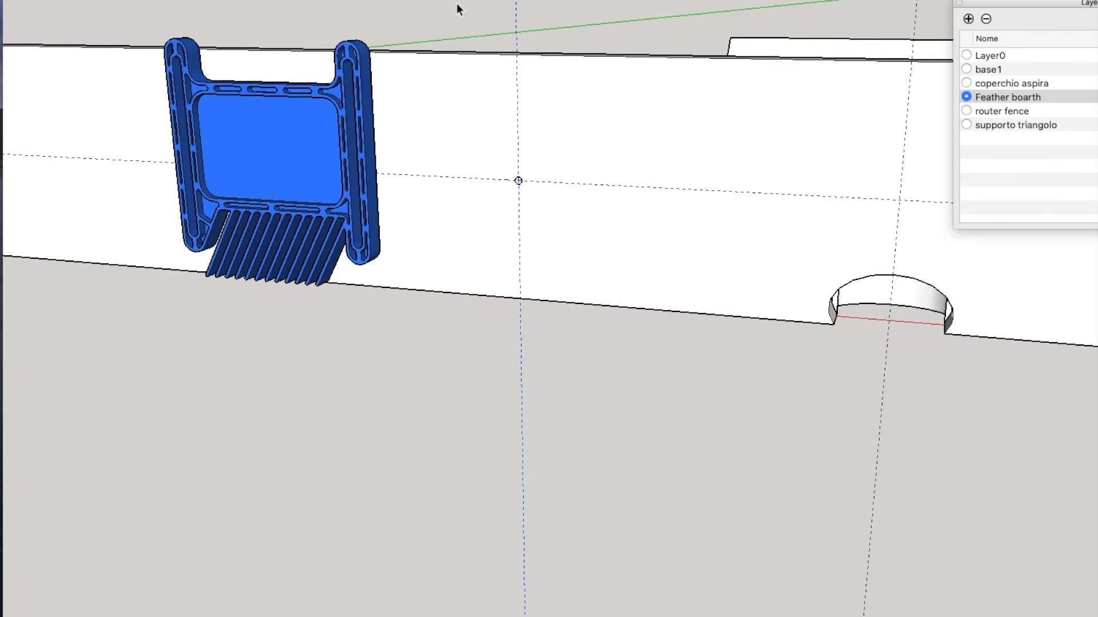
{"action": "left_click", "coordinate": [263, 167]}
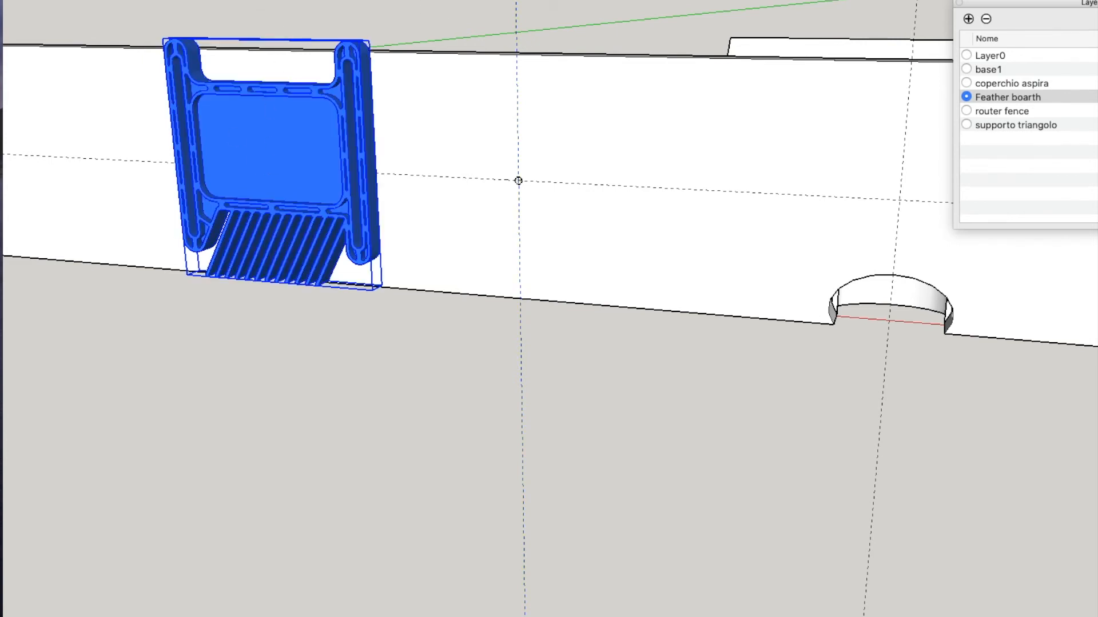
{"action": "left_click", "coordinate": [369, 246]}
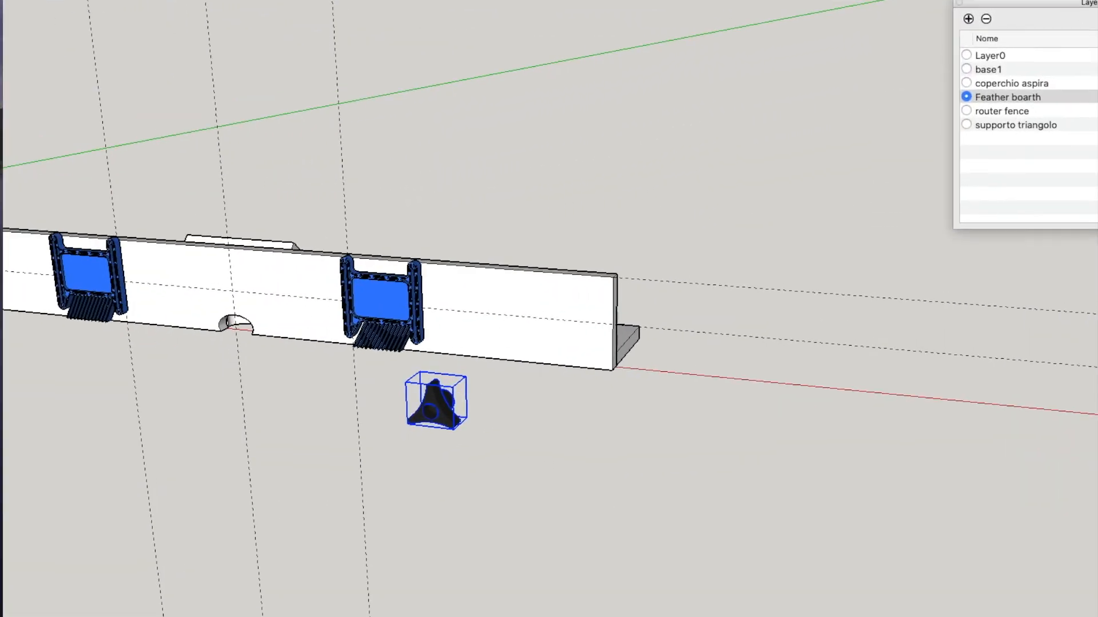
Paste further copies of the black clamping knob in front of the fence.
{"action": "left_click", "coordinate": [0, 0]}
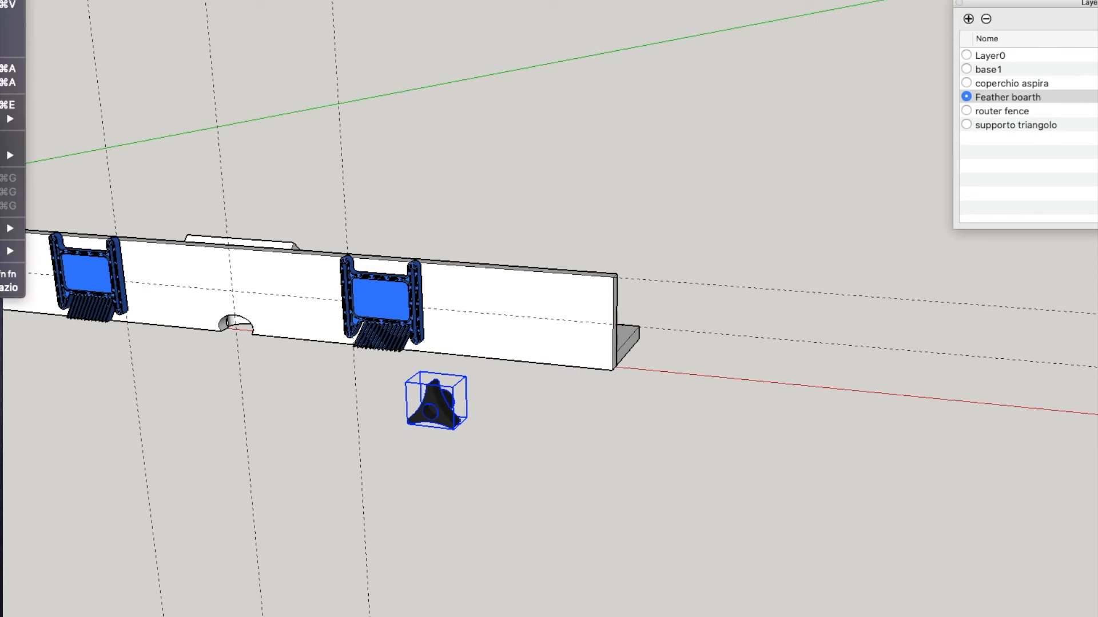
{"action": "left_click", "coordinate": [11, 4]}
{"action": "left_click", "coordinate": [511, 426]}
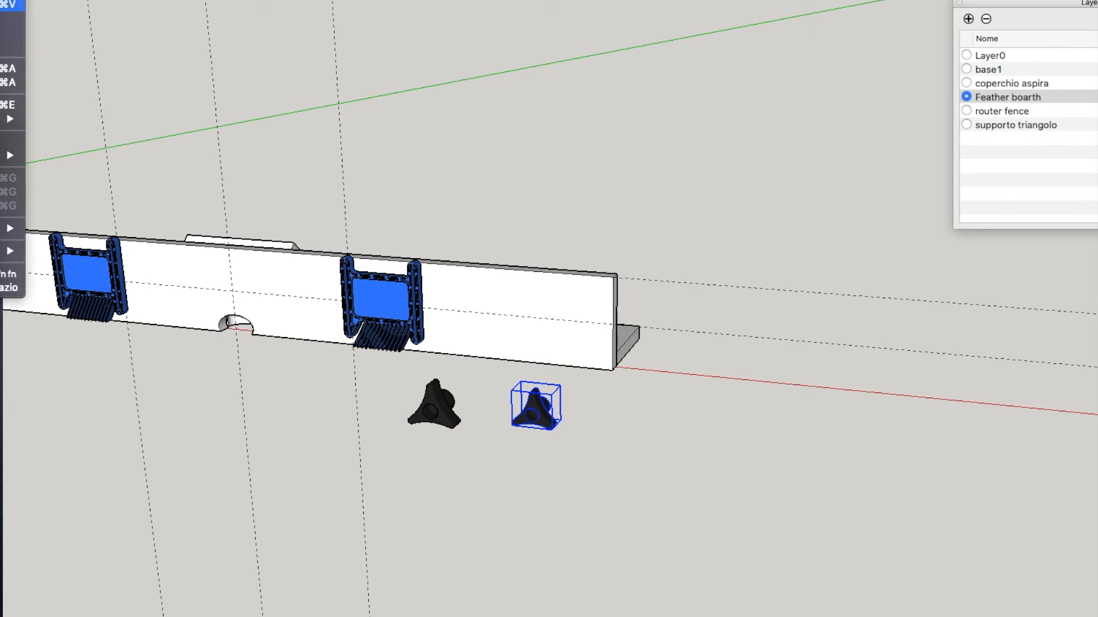
{"action": "key", "text": "super+v"}
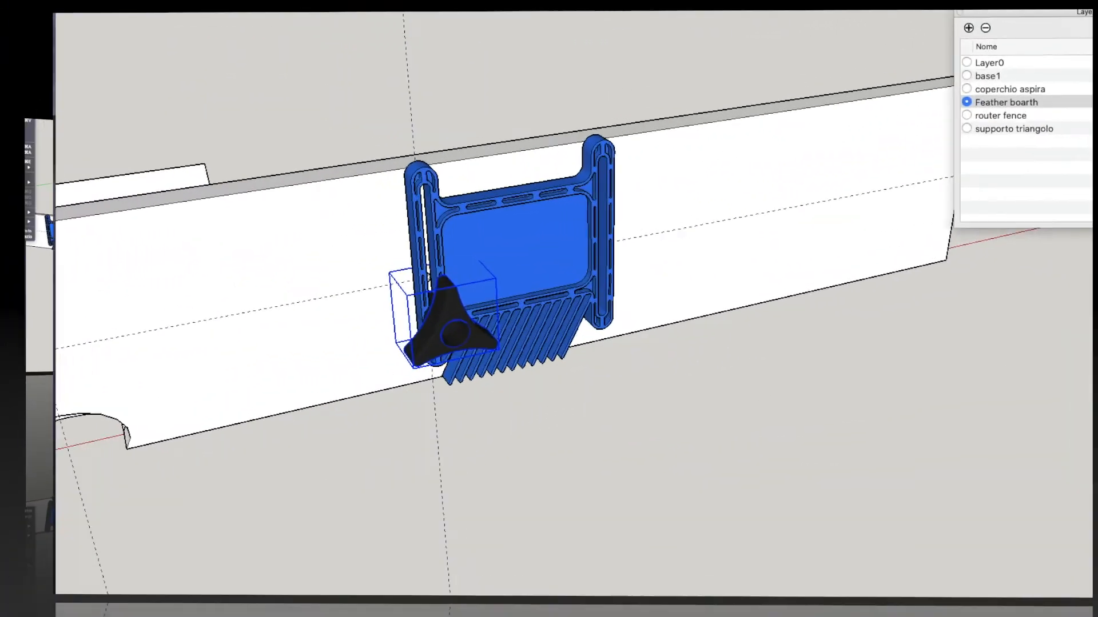
Scale the clamping knob down from its corner and move it into the feather board's side slot.
{"action": "key", "text": "s"}
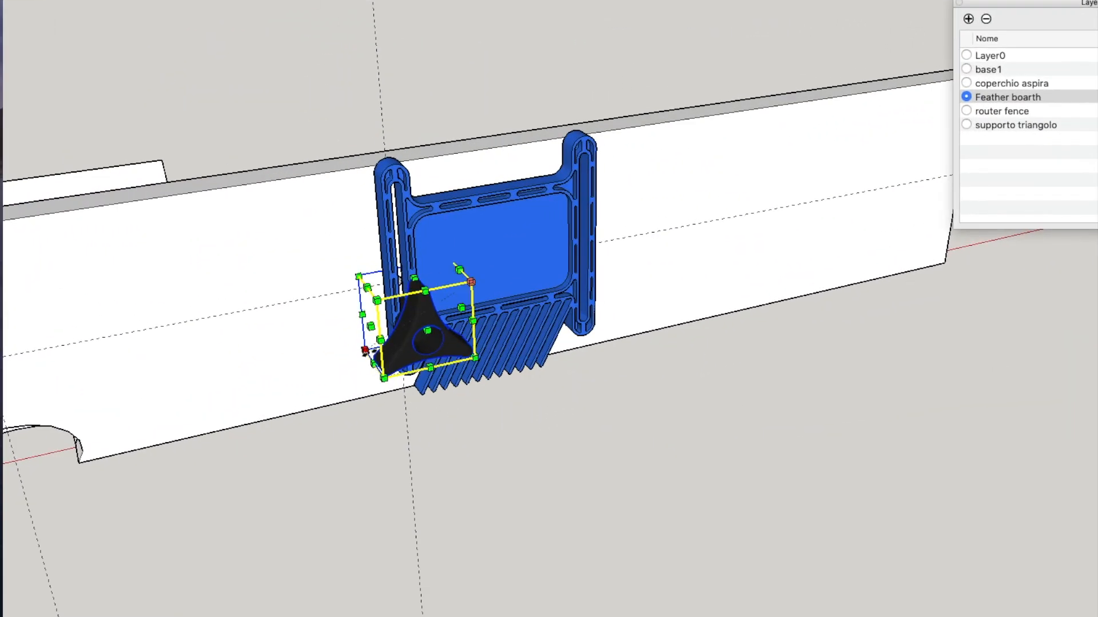
{"action": "left_click_drag", "start_coordinate": [375, 364], "coordinate": [429, 315]}
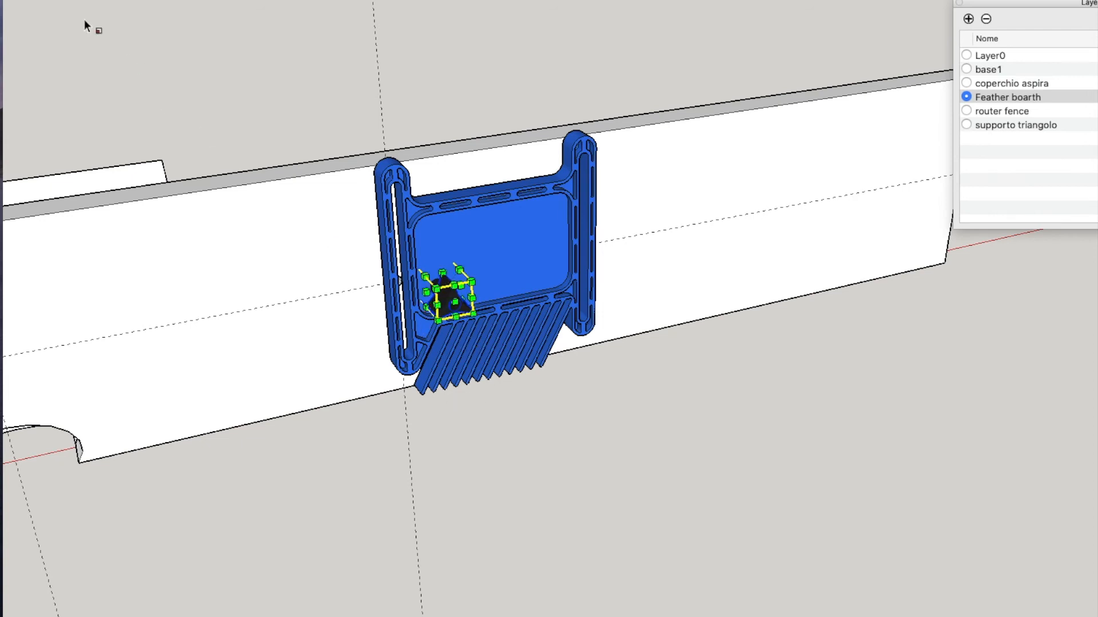
{"action": "key", "text": "space"}
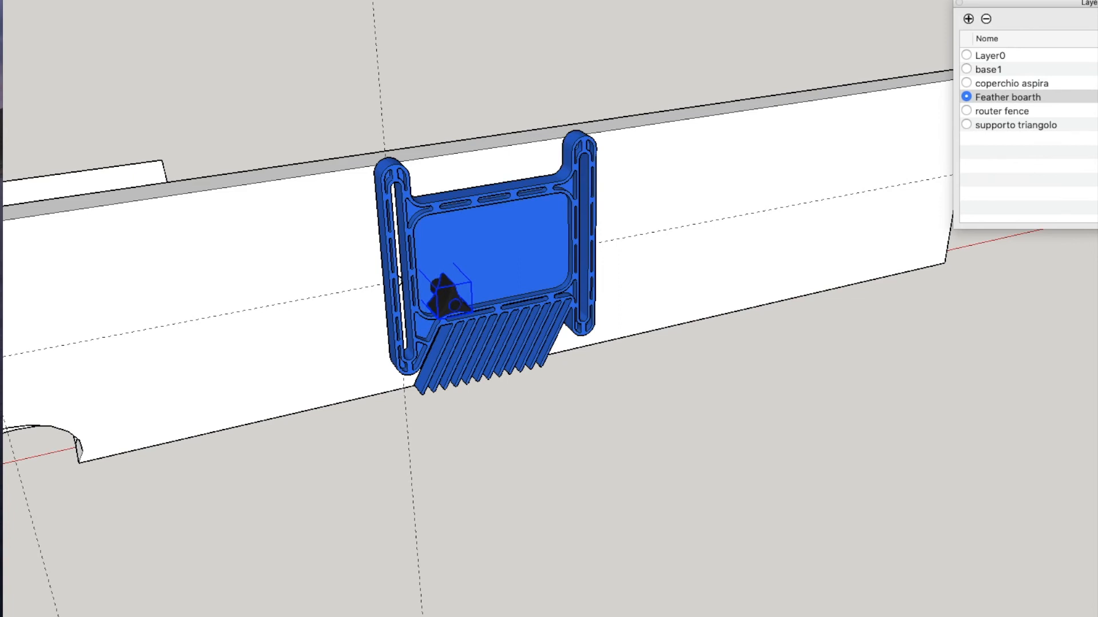
{"action": "left_click_drag", "start_coordinate": [438, 319], "coordinate": [407, 330]}
{"action": "mouse_move", "coordinate": [281, 95]}
{"action": "middle_mouse_down"}
{"action": "mouse_move", "coordinate": [416, 118]}
{"action": "mouse_move", "coordinate": [642, 32]}
{"action": "mouse_move", "coordinate": [628, 12]}
{"action": "mouse_move", "coordinate": [196, 44]}
{"action": "mouse_move", "coordinate": [174, 17]}
{"action": "mouse_move", "coordinate": [274, 79]}
{"action": "middle_mouse_up"}
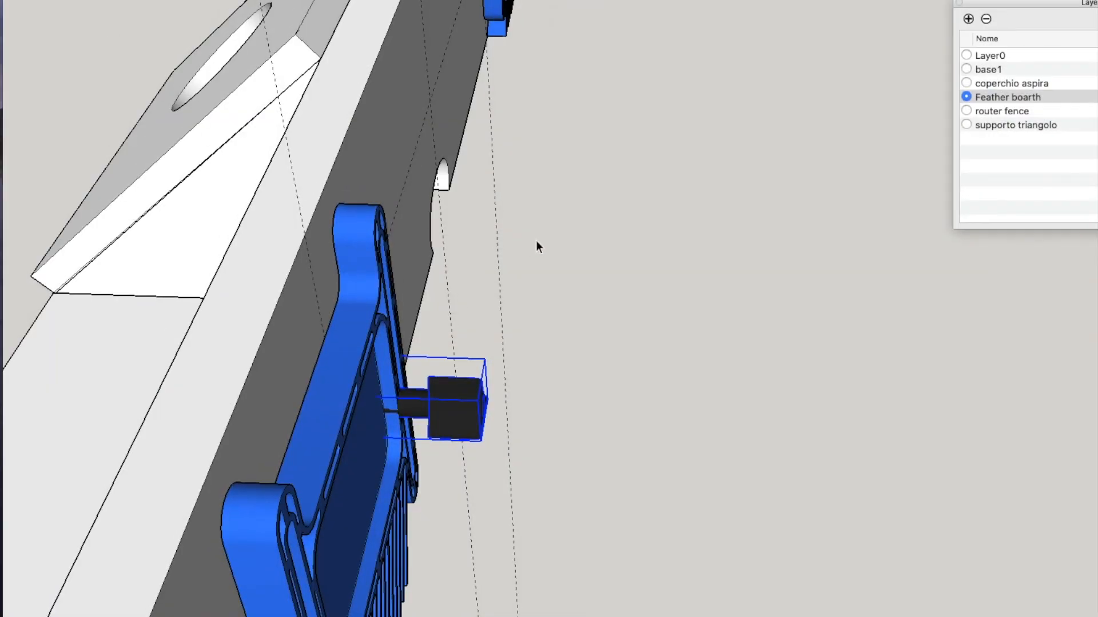
{"action": "left_click", "coordinate": [536, 247]}
Erase the vertical guides crossing the fence.
{"action": "scroll", "coordinate": [549, 244], "scroll_direction": "down", "scroll_amount": 5}
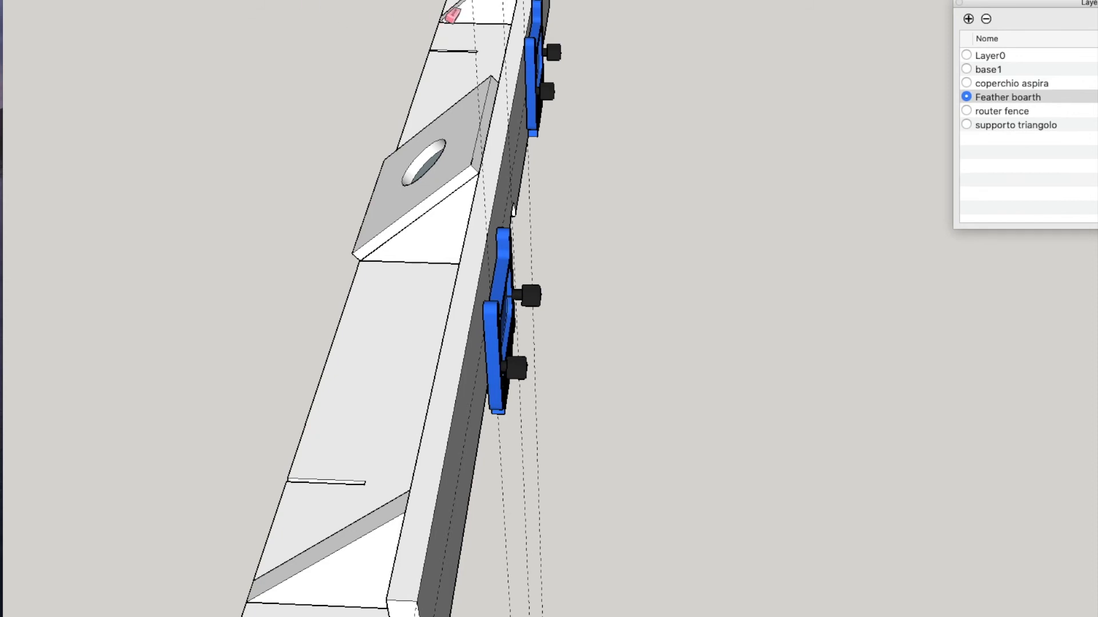
{"action": "left_click", "coordinate": [501, 466]}
{"action": "left_click", "coordinate": [521, 459]}
{"action": "left_click", "coordinate": [536, 452]}
Draw a horizontal circle on the ground, centred on the red axis beyond the end of the fence.
{"action": "middle_click_drag", "start_coordinate": [641, 282], "coordinate": [534, 311]}
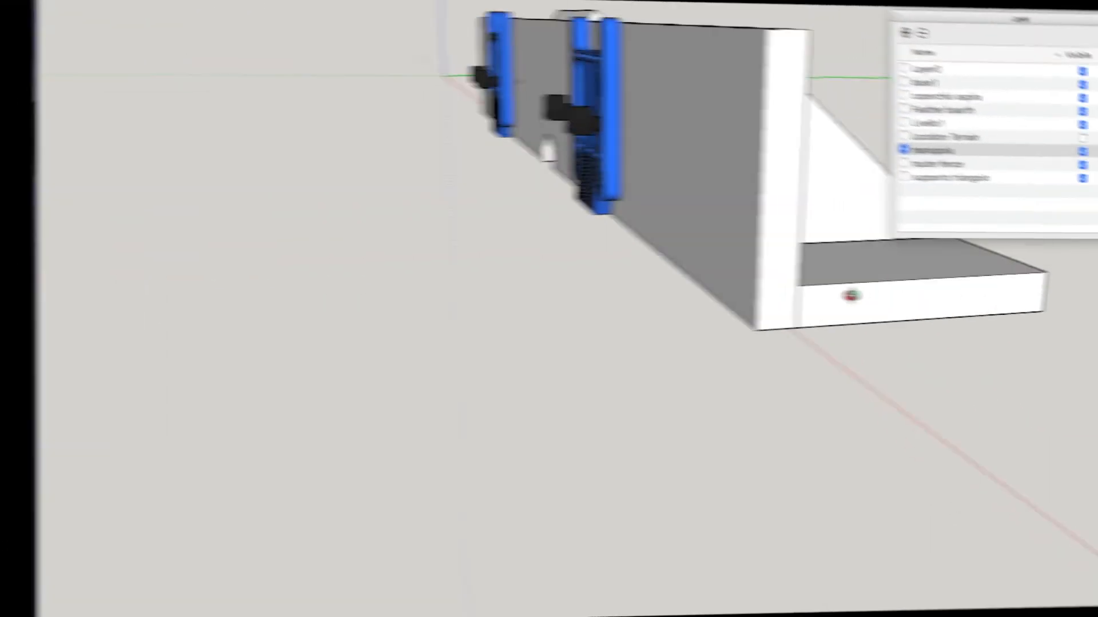
{"action": "middle_click_drag", "start_coordinate": [373, 74], "coordinate": [184, 94]}
{"action": "scroll", "coordinate": [470, 259], "scroll_direction": "down", "scroll_amount": 5}
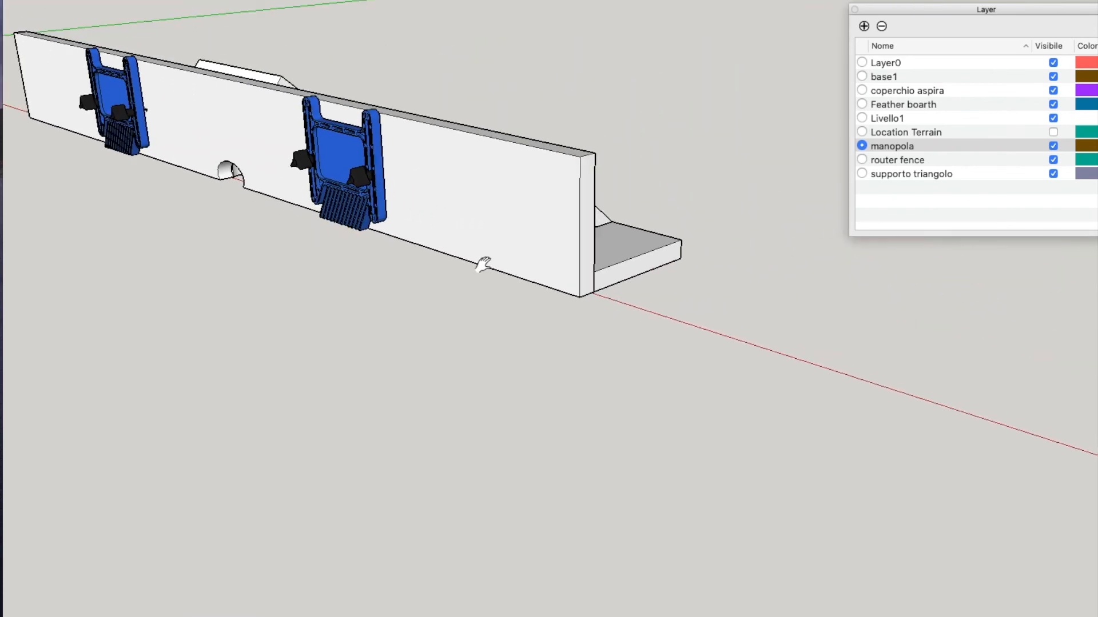
{"action": "left_click", "coordinate": [779, 350]}
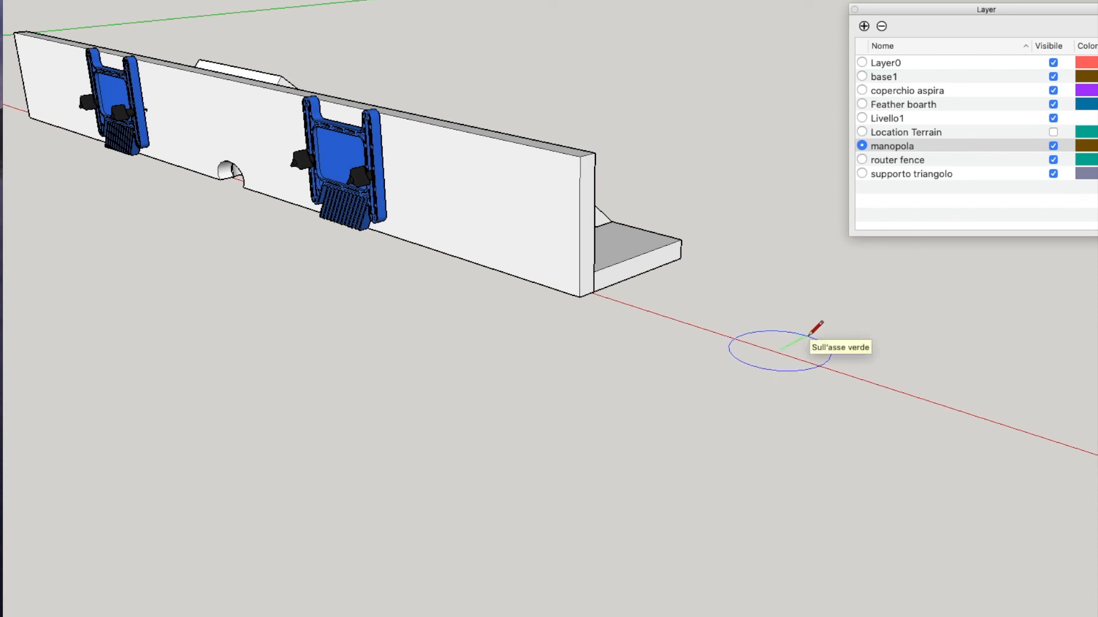
{"action": "left_click", "coordinate": [811, 332]}
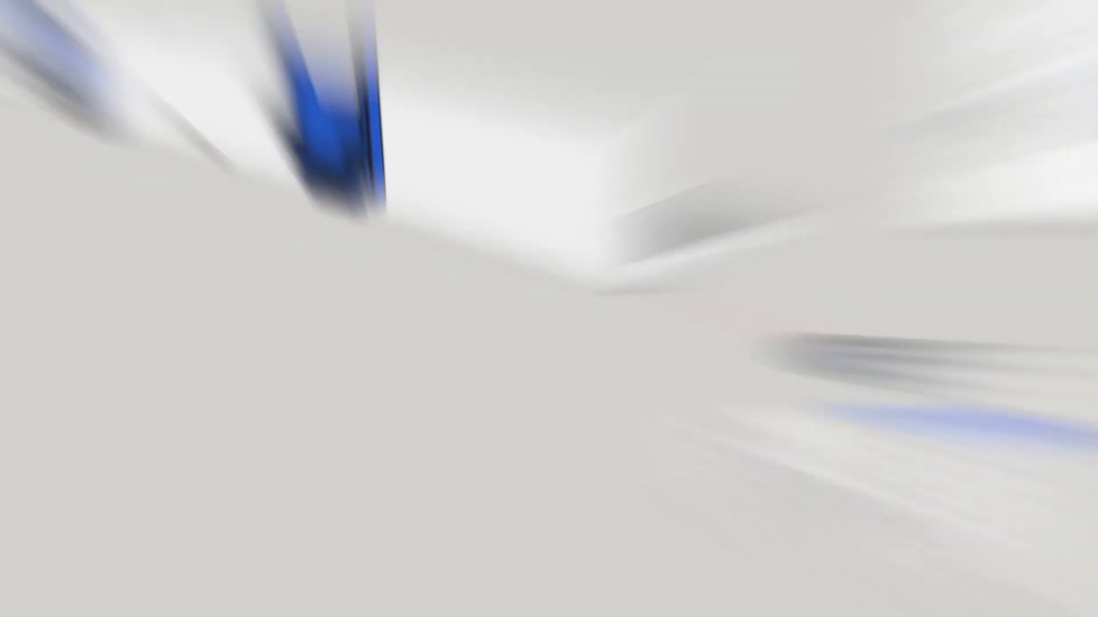
Draw a small circle on the rim of the large ground circle and repeat it to get eight evenly spaced around the edge.
{"action": "right_click", "coordinate": [779, 349]}
{"action": "mouse_move", "coordinate": [831, 405]}
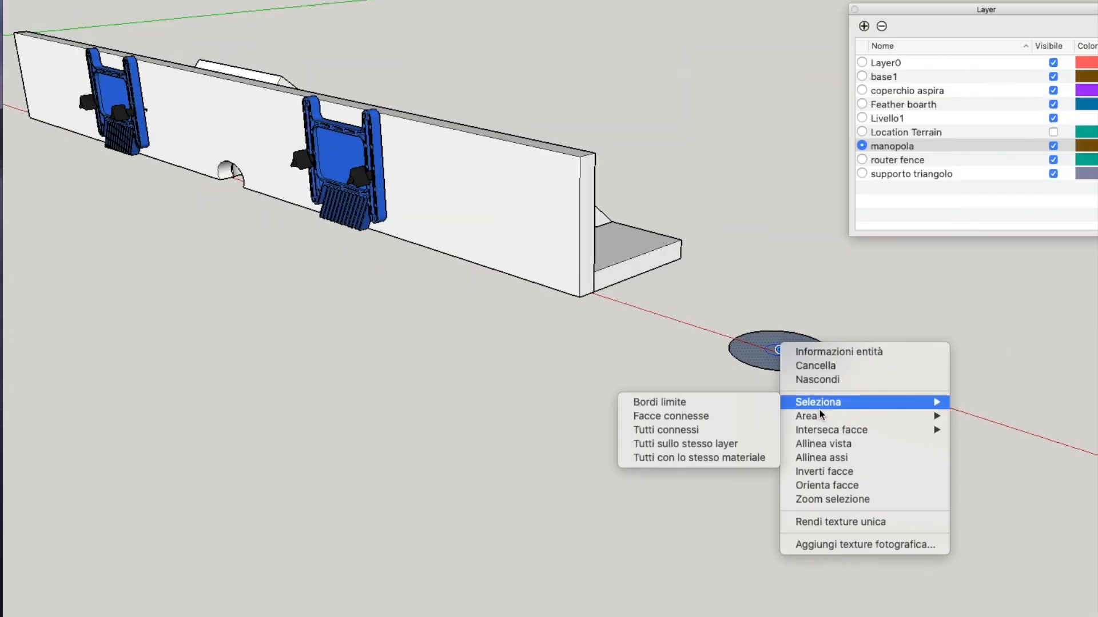
{"action": "left_click", "coordinate": [727, 405]}
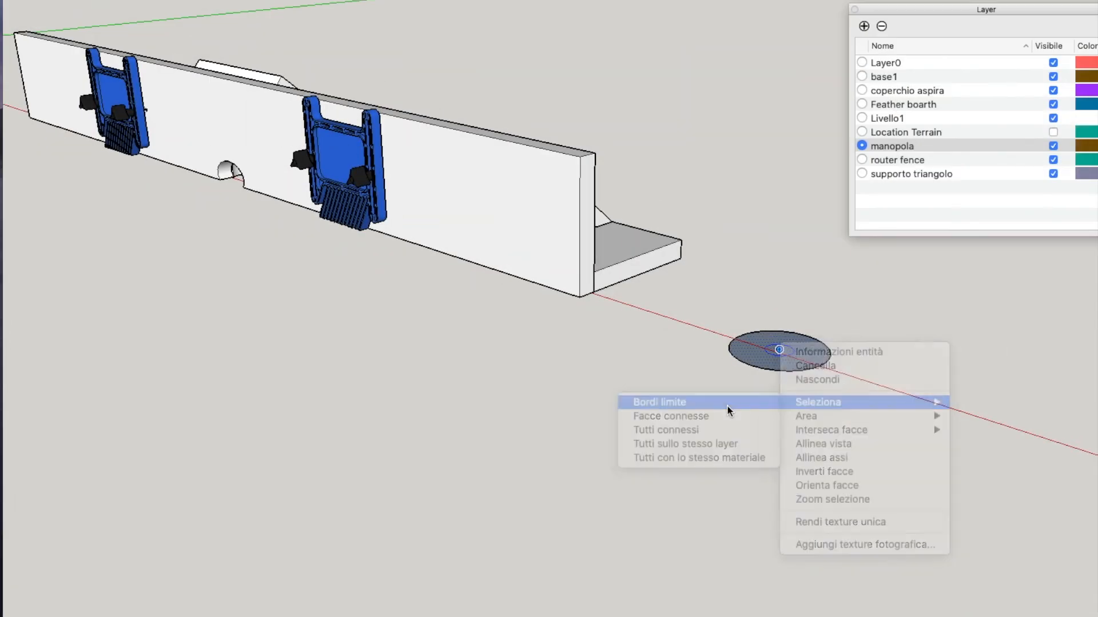
{"action": "left_click", "coordinate": [774, 370]}
{"action": "left_click", "coordinate": [767, 370]}
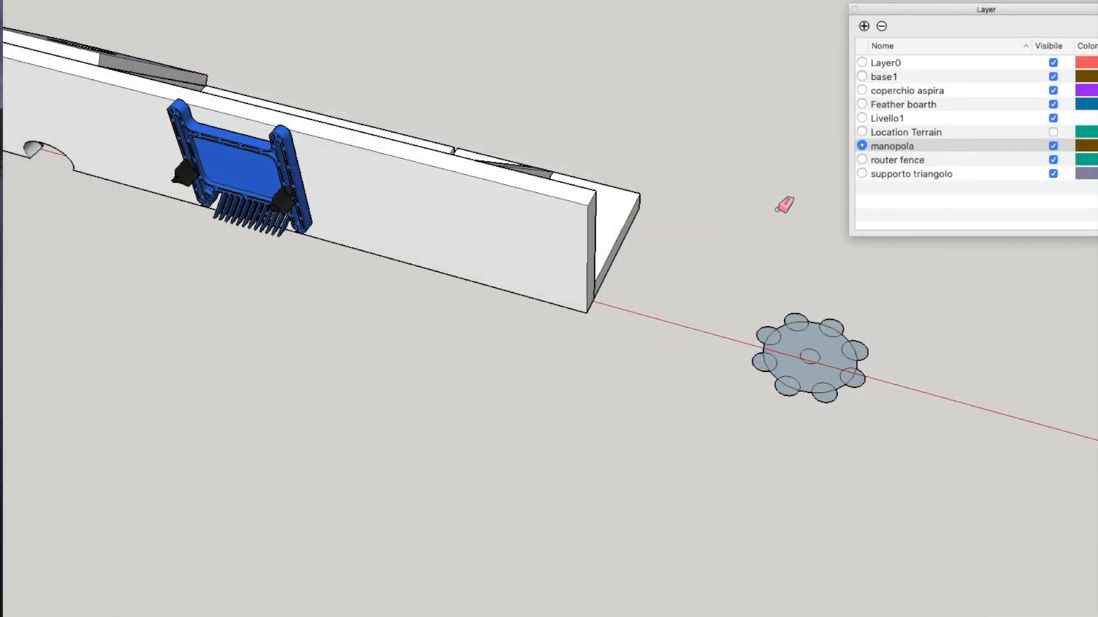
Erase the small rim circles and their leftover arcs so the disc keeps a scalloped outline.
{"action": "mouse_move", "coordinate": [799, 322]}
{"action": "left_mouse_down"}
{"action": "mouse_move", "coordinate": [849, 317]}
{"action": "mouse_move", "coordinate": [833, 323]}
{"action": "mouse_move", "coordinate": [873, 352]}
{"action": "mouse_move", "coordinate": [856, 350]}
{"action": "mouse_move", "coordinate": [862, 376]}
{"action": "mouse_move", "coordinate": [828, 400]}
{"action": "mouse_move", "coordinate": [835, 380]}
{"action": "mouse_move", "coordinate": [790, 390]}
{"action": "mouse_move", "coordinate": [756, 363]}
{"action": "left_mouse_up"}
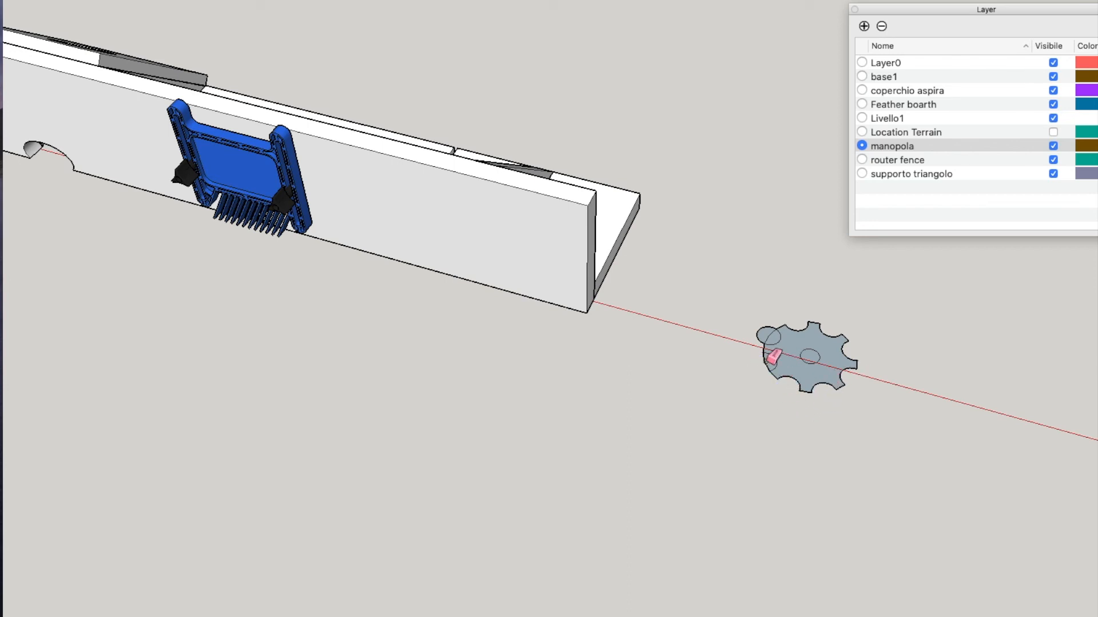
{"action": "left_click_drag", "start_coordinate": [767, 330], "coordinate": [773, 332]}
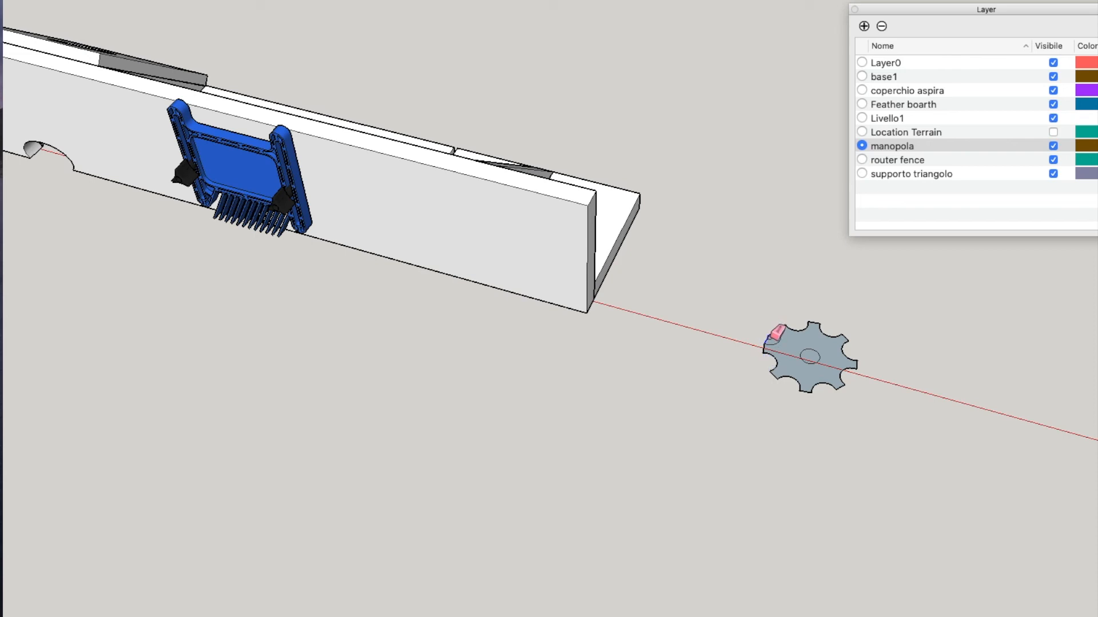
Open the centre hole of the scalloped disc and extrude the disc upward into a thin knob.
{"action": "middle_click_drag", "start_coordinate": [821, 350], "coordinate": [818, 372], "text": "shift"}
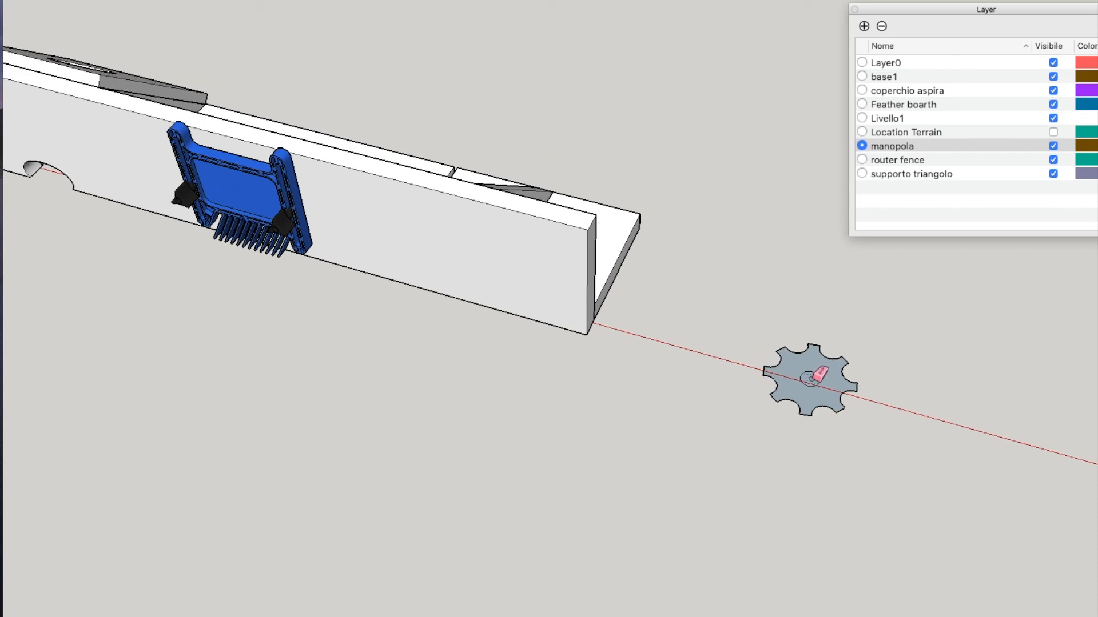
{"action": "right_click", "coordinate": [812, 381]}
{"action": "left_click", "coordinate": [695, 445]}
{"action": "left_click_drag", "start_coordinate": [701, 465], "coordinate": [890, 336]}
{"action": "key", "text": "p"}
{"action": "left_click_drag", "start_coordinate": [792, 368], "coordinate": [792, 357]}
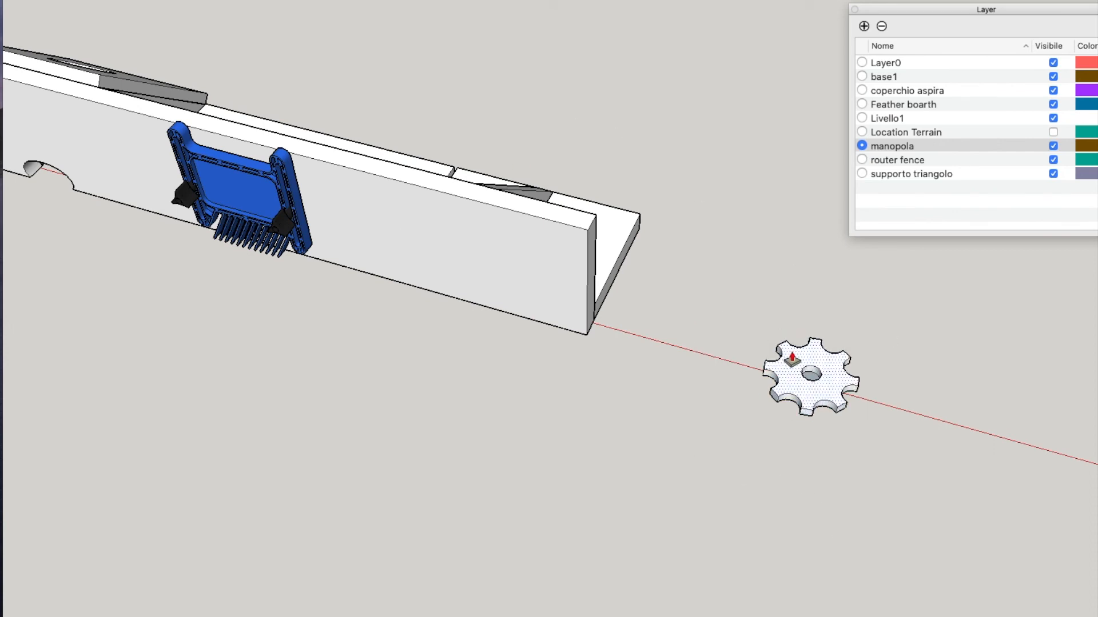
Turn the whole scalloped knob into a component named manopola.
{"action": "left_click_drag", "start_coordinate": [727, 462], "coordinate": [940, 301]}
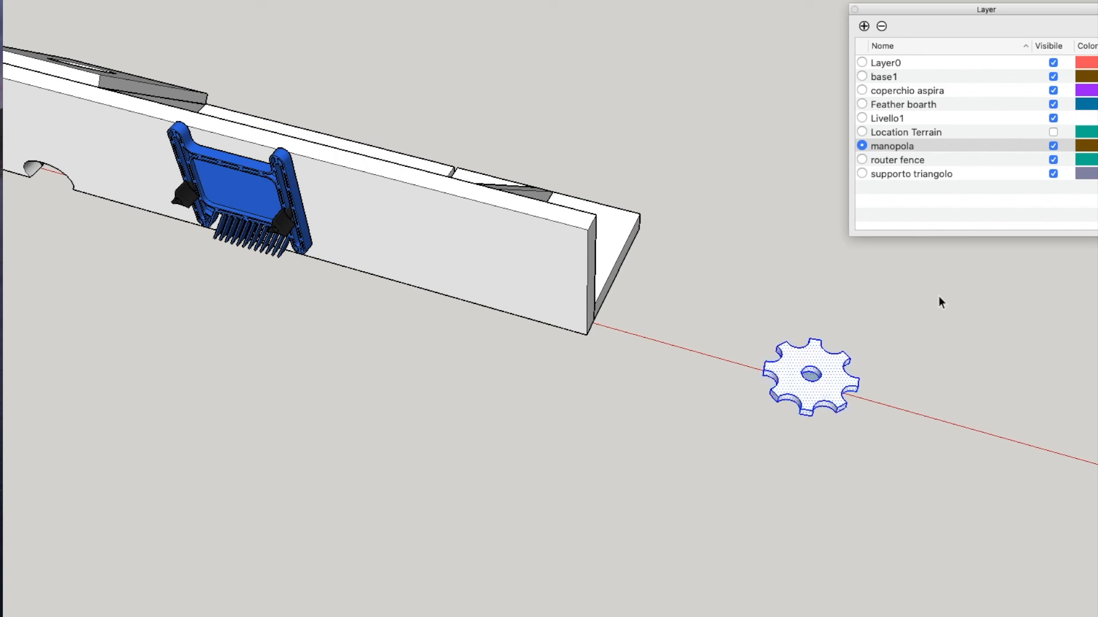
{"action": "right_click", "coordinate": [811, 359]}
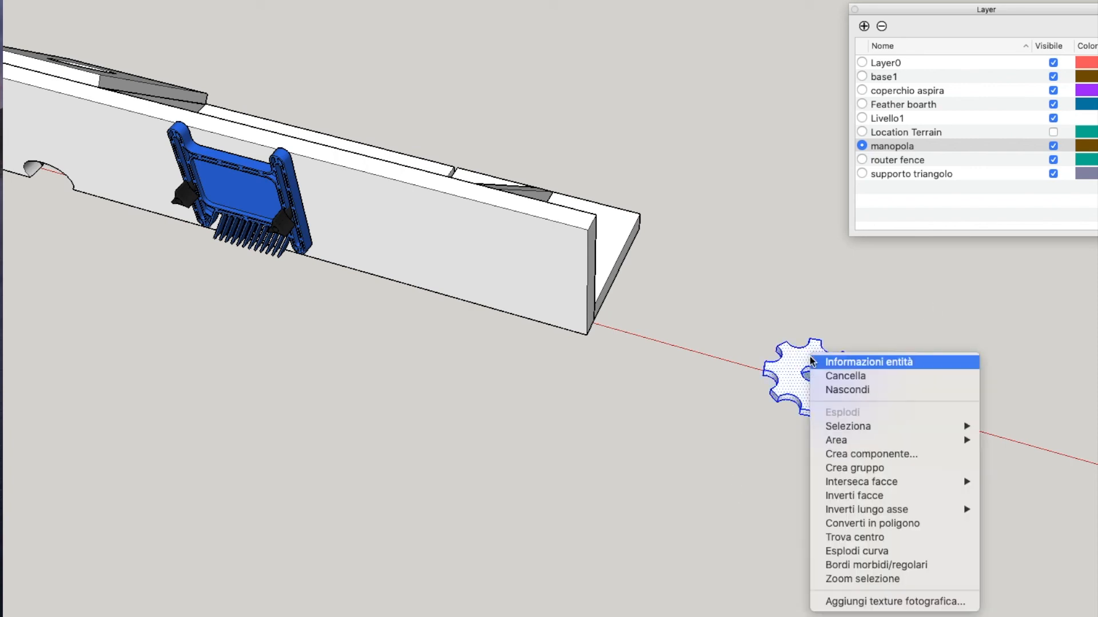
{"action": "left_click", "coordinate": [881, 456]}
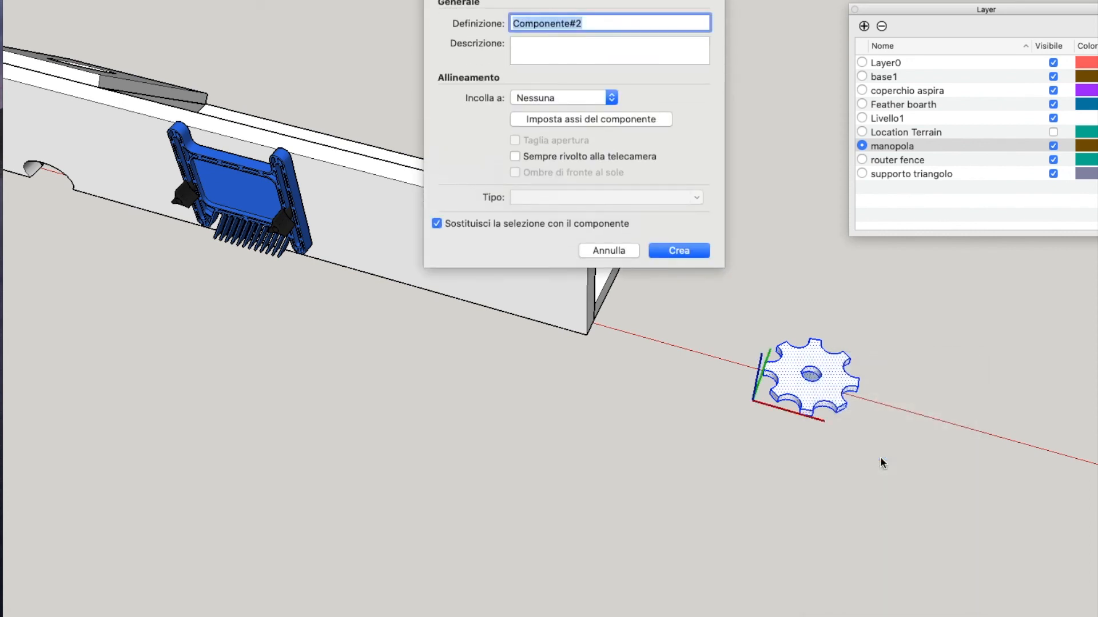
{"action": "type", "text": "manopola"}
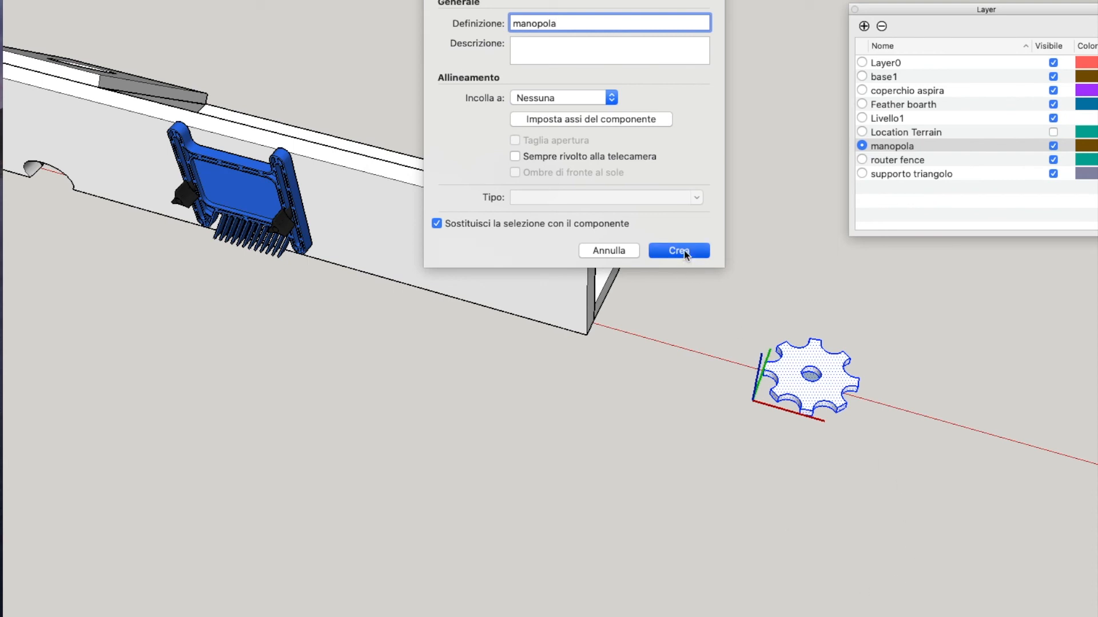
{"action": "left_click", "coordinate": [682, 251]}
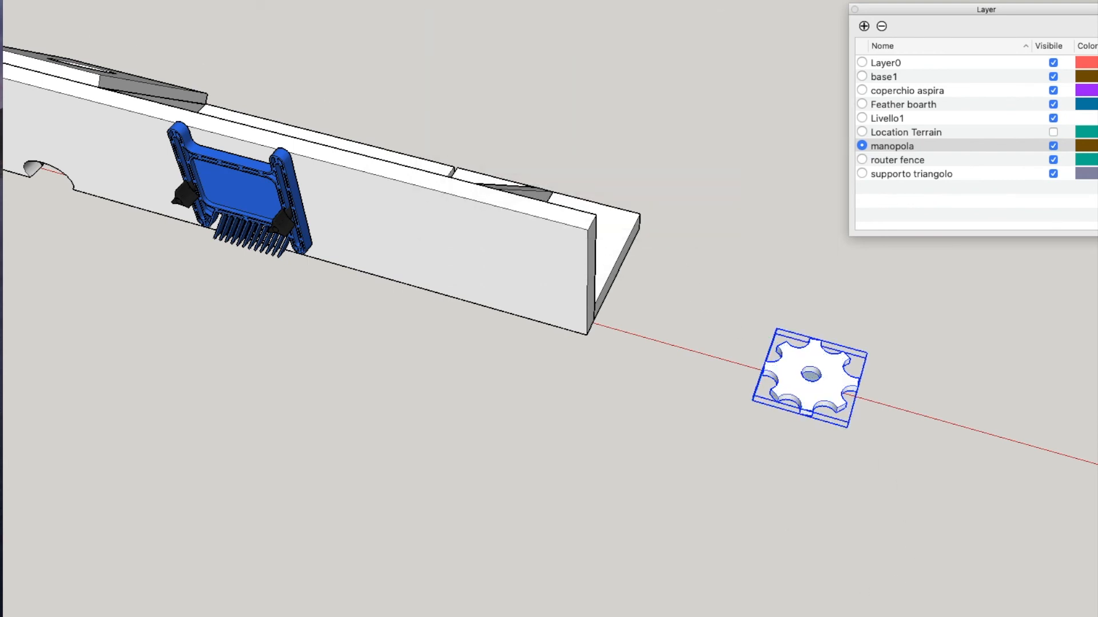
Scale the scalloped knob component down uniformly from its corner.
{"action": "key", "text": "s"}
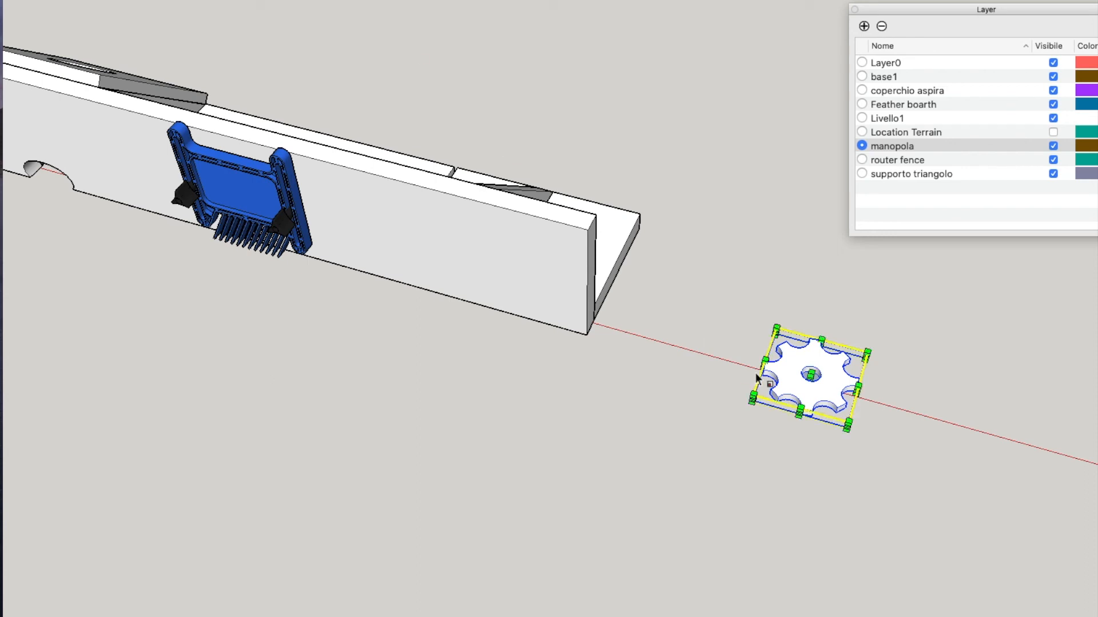
{"action": "left_click_drag", "start_coordinate": [784, 341], "coordinate": [810, 380]}
{"action": "key", "text": "space"}
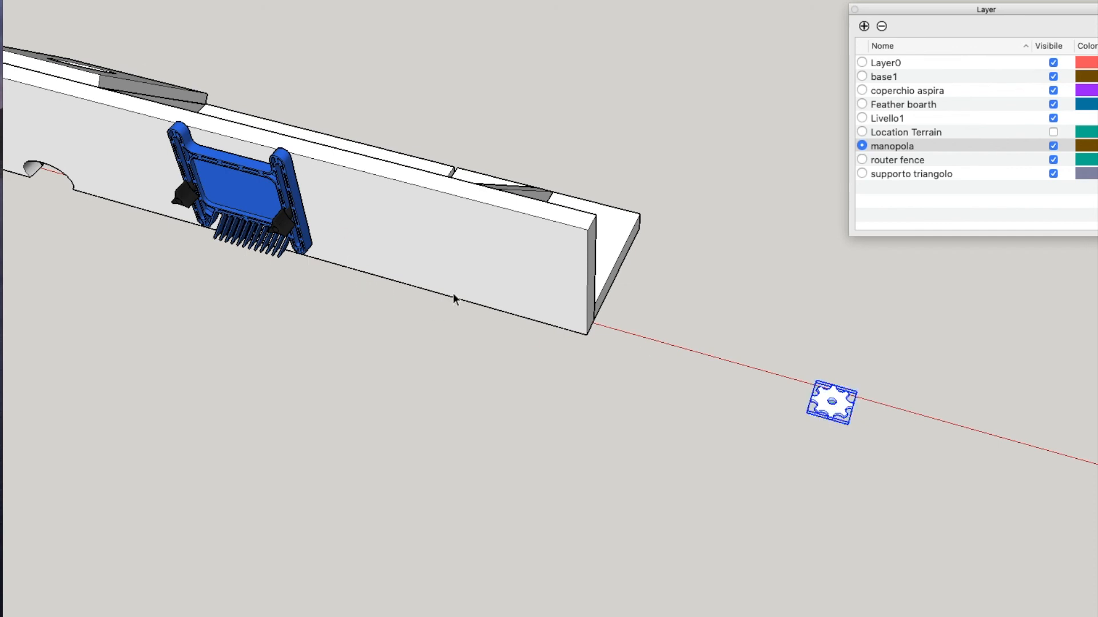
Move the scalloped knob onto the fence's base at the inner end of the nearest slot.
{"action": "left_click_drag", "start_coordinate": [714, 452], "coordinate": [881, 374]}
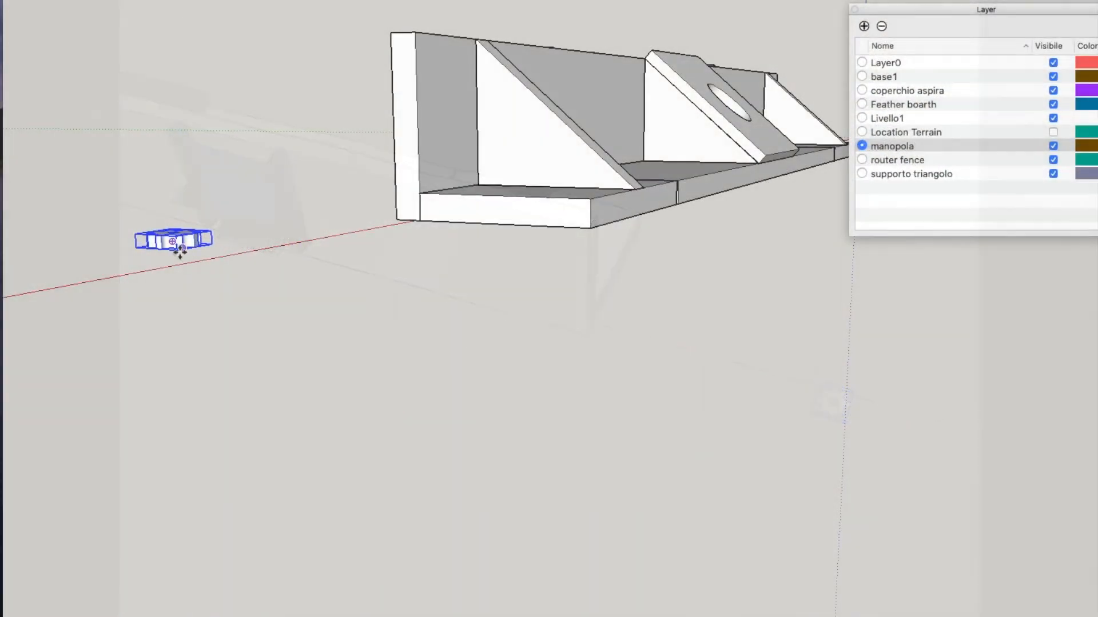
{"action": "left_click_drag", "start_coordinate": [179, 250], "coordinate": [769, 223]}
{"action": "middle_click_drag", "start_coordinate": [764, 49], "coordinate": [472, 177]}
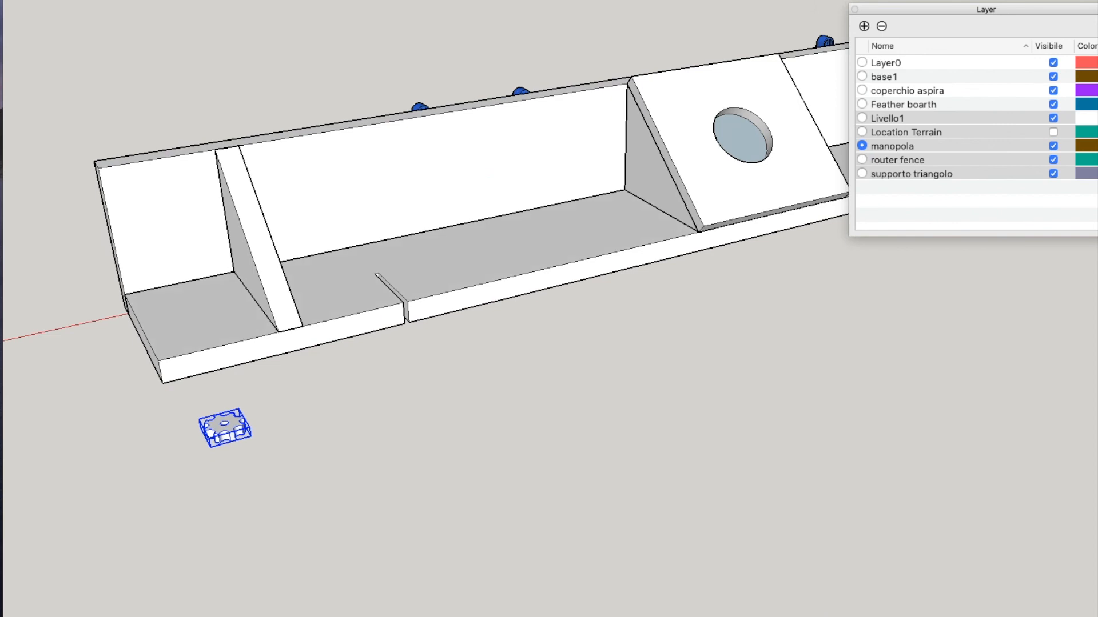
{"action": "left_click", "coordinate": [225, 426]}
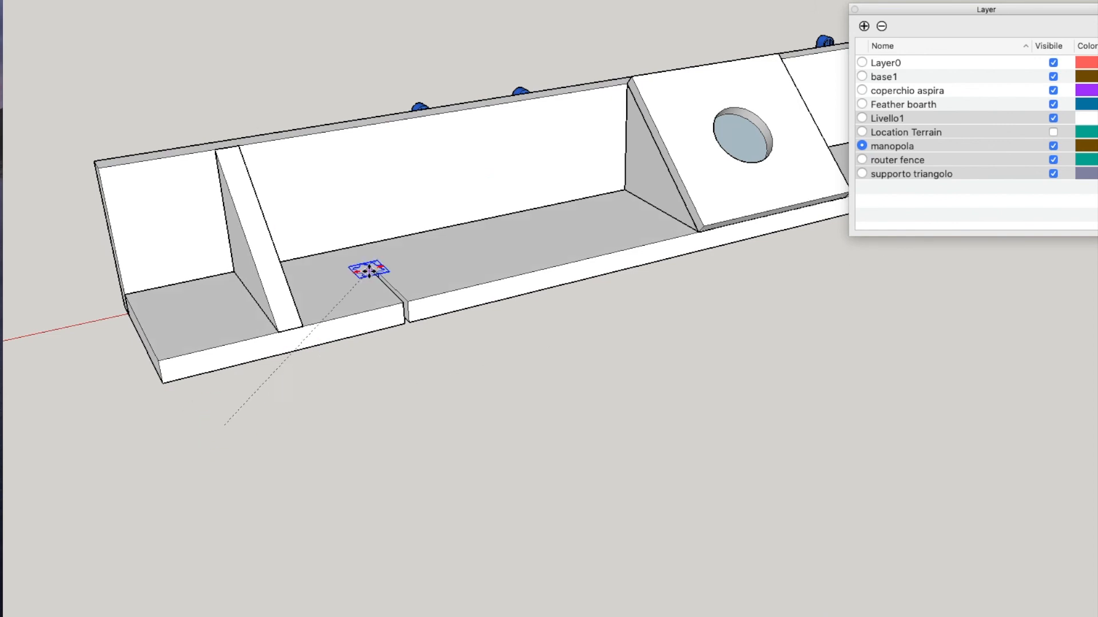
{"action": "left_click", "coordinate": [385, 286]}
Settle the knob over the slot end and copy it to the slot at the other end of the base.
{"action": "scroll", "coordinate": [409, 270], "scroll_direction": "up", "scroll_amount": 3}
{"action": "scroll", "coordinate": [407, 264], "scroll_direction": "up", "scroll_amount": 5}
{"action": "left_click", "coordinate": [309, 378]}
{"action": "scroll", "coordinate": [309, 346], "scroll_direction": "down", "scroll_amount": 3}
{"action": "left_click", "coordinate": [309, 346]}
{"action": "scroll", "coordinate": [669, 392], "scroll_direction": "down", "scroll_amount": 6}
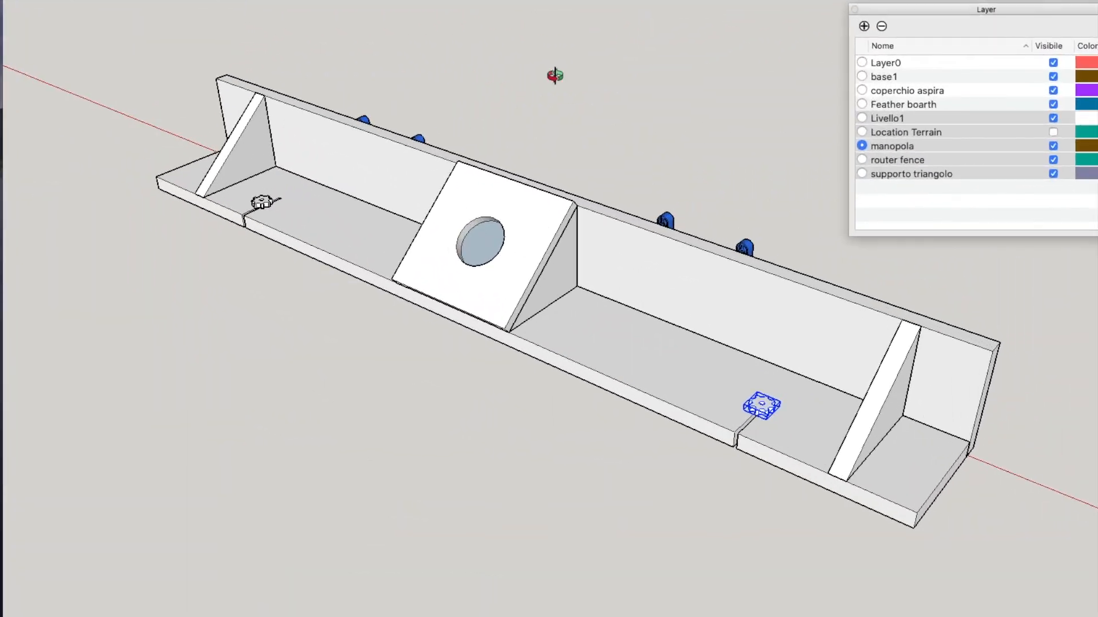
Dimension the fence front's overall length along its lower edge and its height at the end.
{"action": "left_click_drag", "start_coordinate": [664, 147], "coordinate": [311, 201]}
{"action": "left_click_drag", "start_coordinate": [334, 123], "coordinate": [647, 250]}
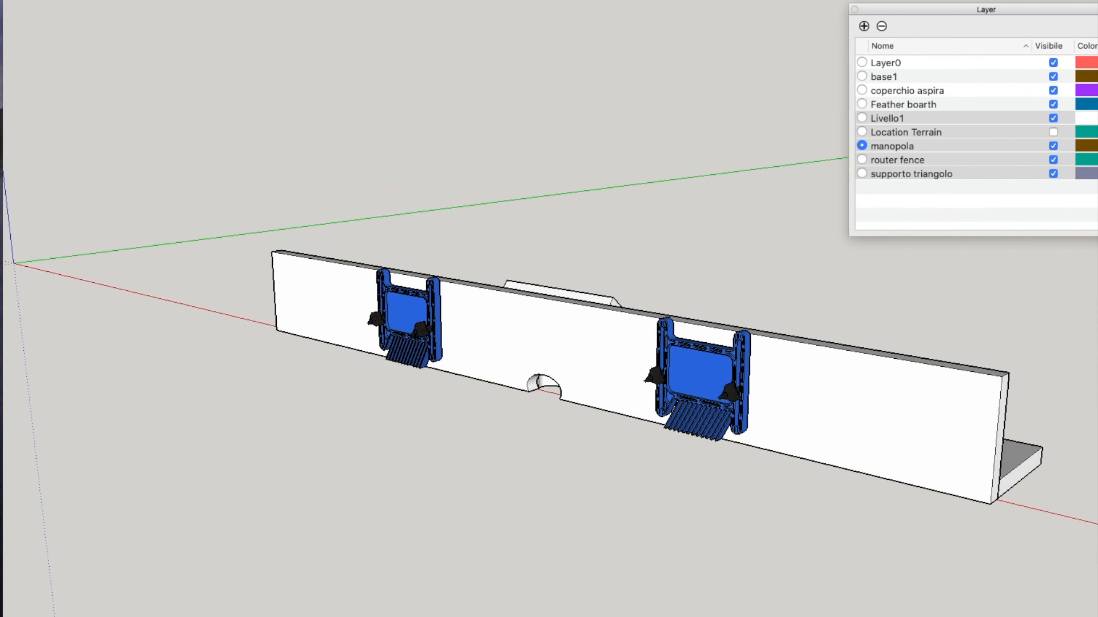
{"action": "left_click", "coordinate": [276, 330]}
{"action": "left_click", "coordinate": [991, 505]}
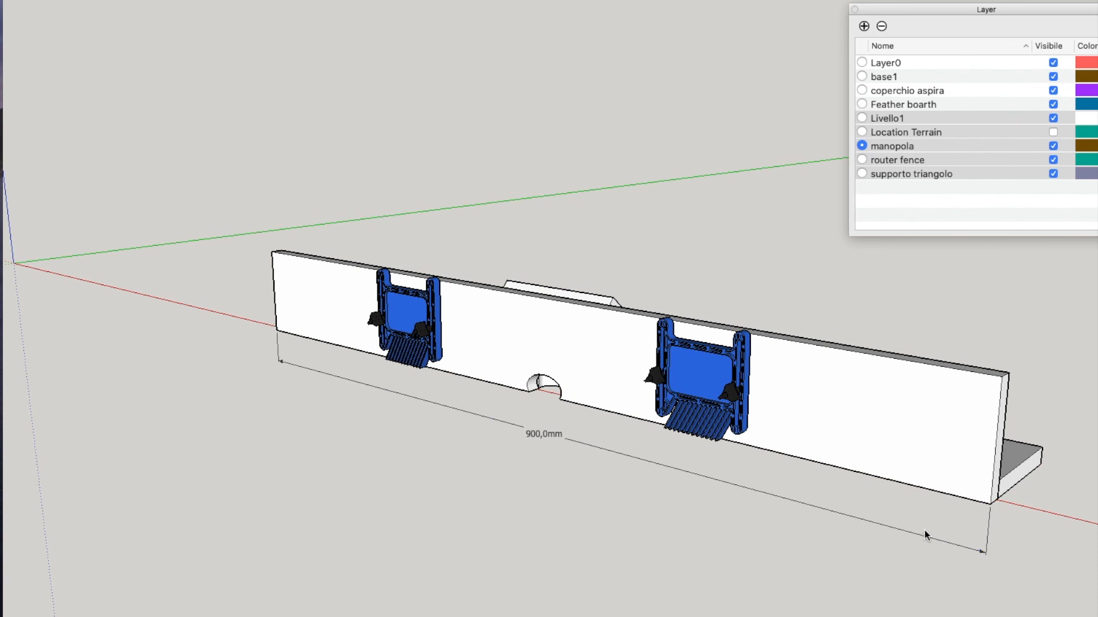
{"action": "left_click", "coordinate": [271, 251]}
{"action": "left_click", "coordinate": [276, 330]}
Dimension the height and the base depth of the triangular support nearest the fence's end.
{"action": "middle_click_drag", "start_coordinate": [683, 180], "coordinate": [369, 169]}
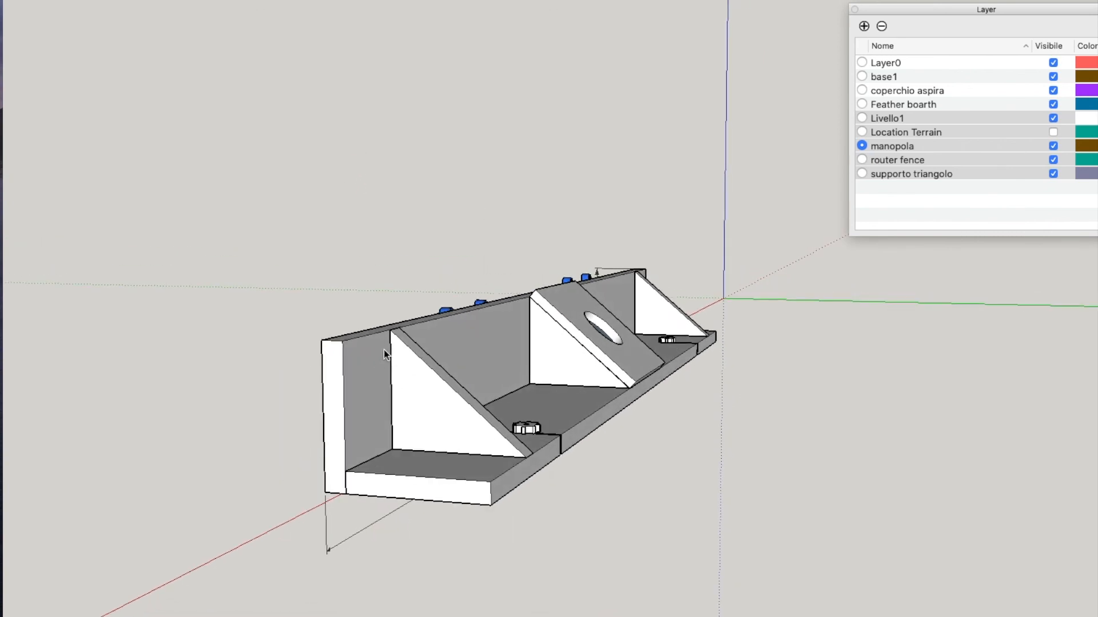
{"action": "left_click", "coordinate": [390, 330]}
{"action": "left_click", "coordinate": [392, 449]}
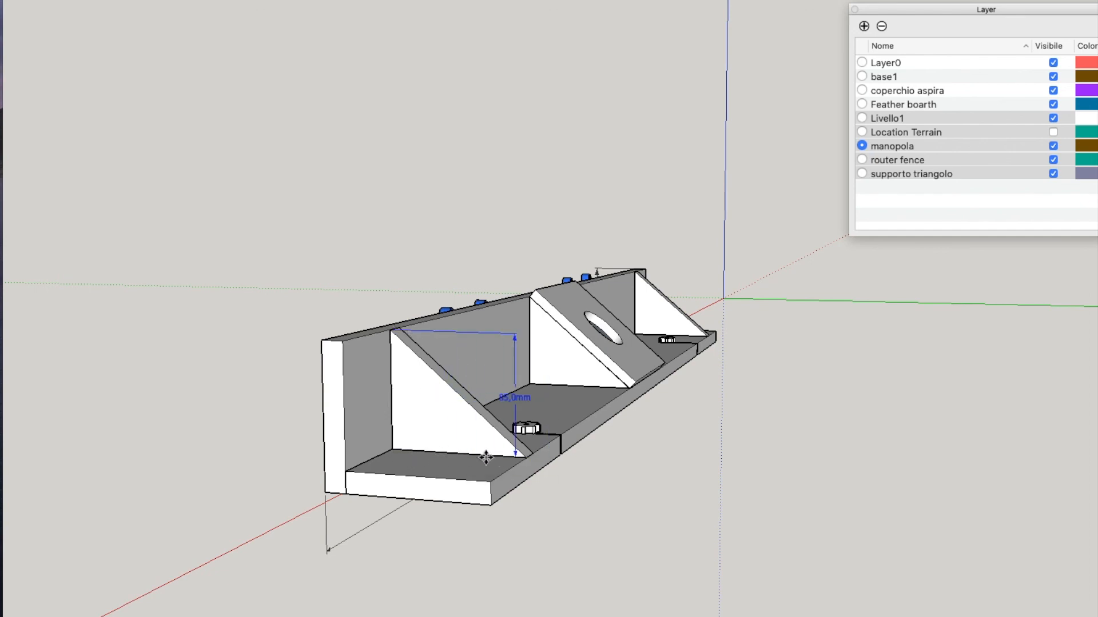
{"action": "left_click", "coordinate": [636, 477]}
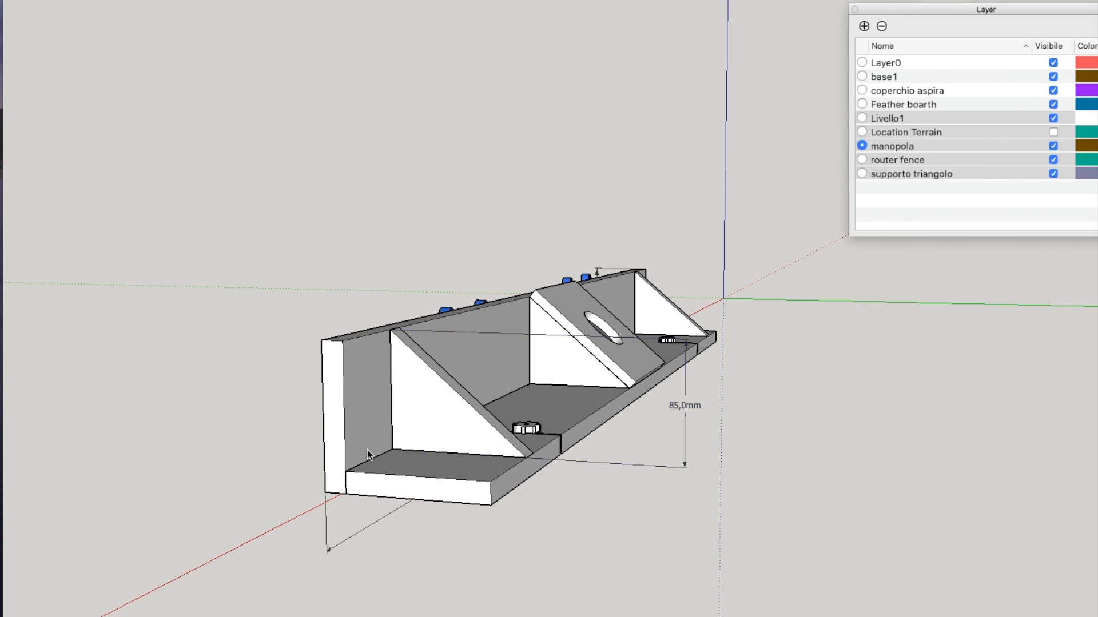
{"action": "left_click", "coordinate": [525, 459]}
{"action": "left_click", "coordinate": [413, 550]}
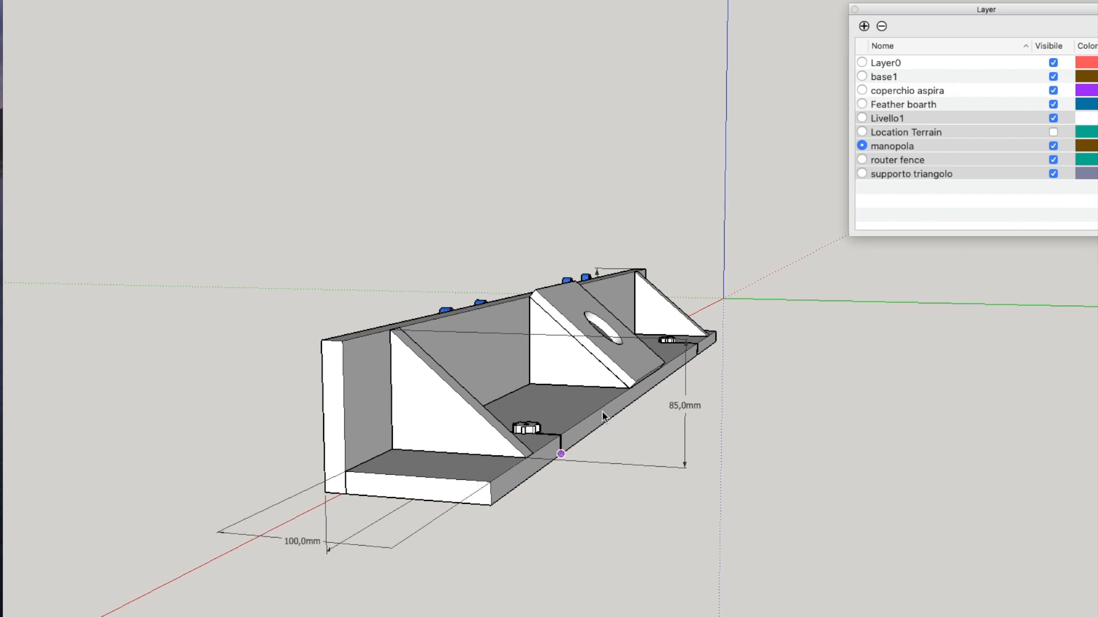
Dimension the sloped side and the upper width of the holed dust-extraction cover.
{"action": "left_click", "coordinate": [535, 290]}
{"action": "left_click", "coordinate": [636, 382]}
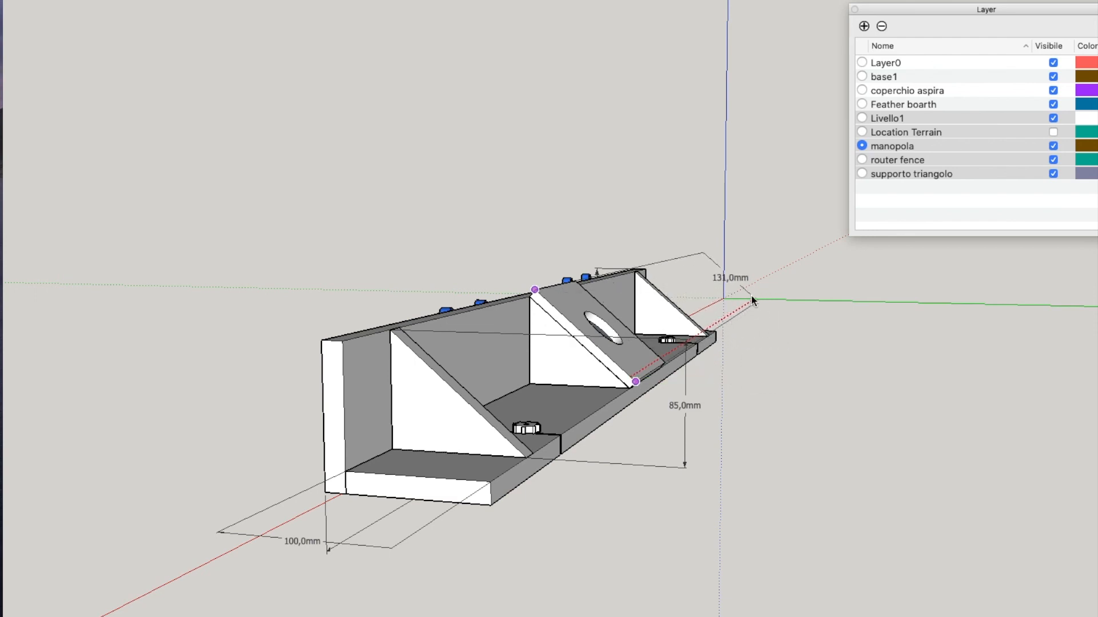
{"action": "left_click", "coordinate": [722, 281]}
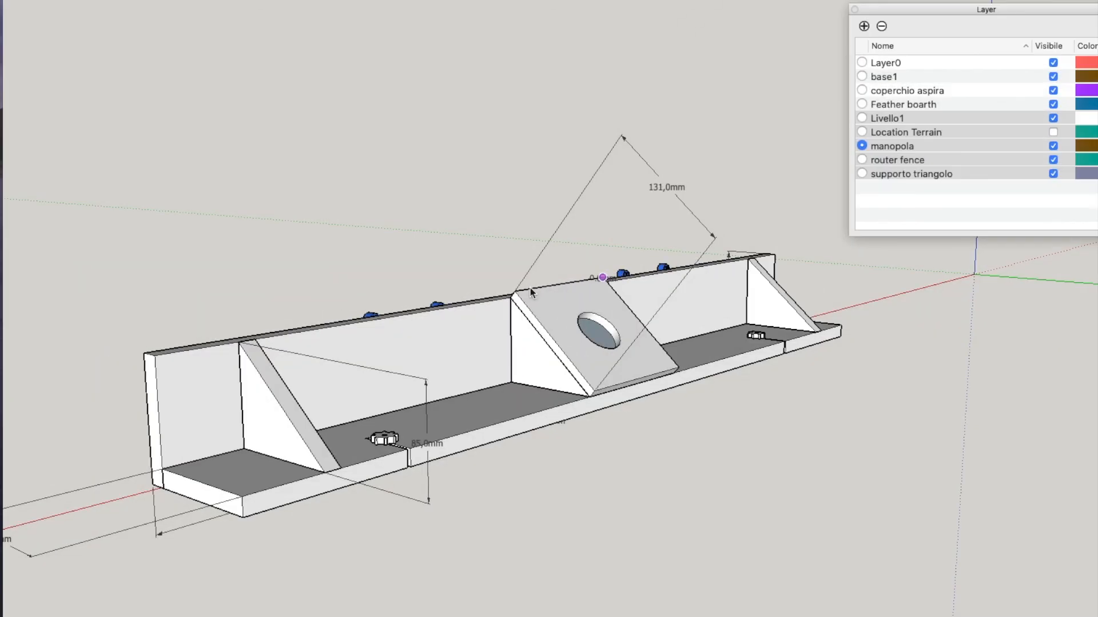
{"action": "left_click", "coordinate": [514, 291]}
{"action": "left_click", "coordinate": [498, 249]}
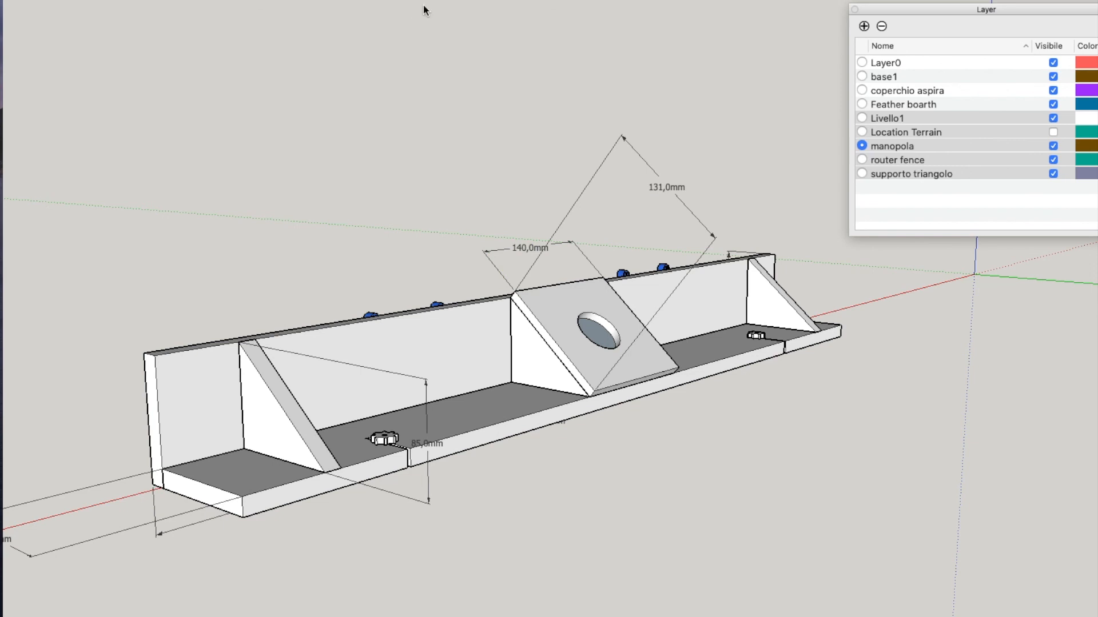
Examine the dimensioned router fence from the front, from above and from behind.
{"action": "scroll", "coordinate": [371, 162], "scroll_direction": "down", "scroll_amount": 3}
{"action": "scroll", "coordinate": [372, 163], "scroll_direction": "down", "scroll_amount": 1}
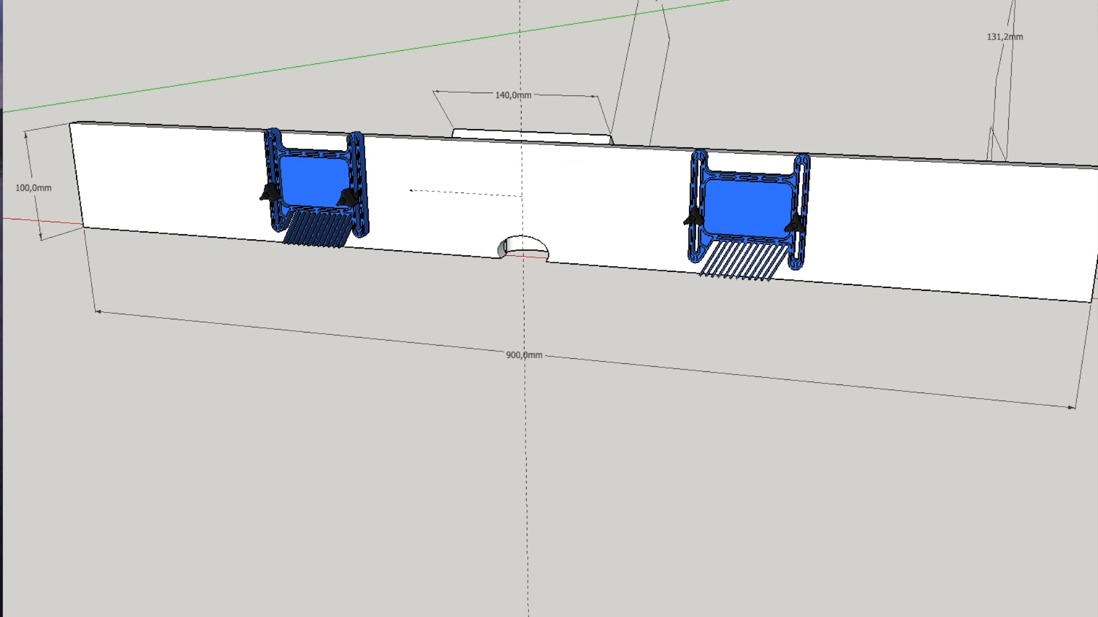
{"action": "middle_click_drag", "start_coordinate": [277, 32], "coordinate": [289, 123]}
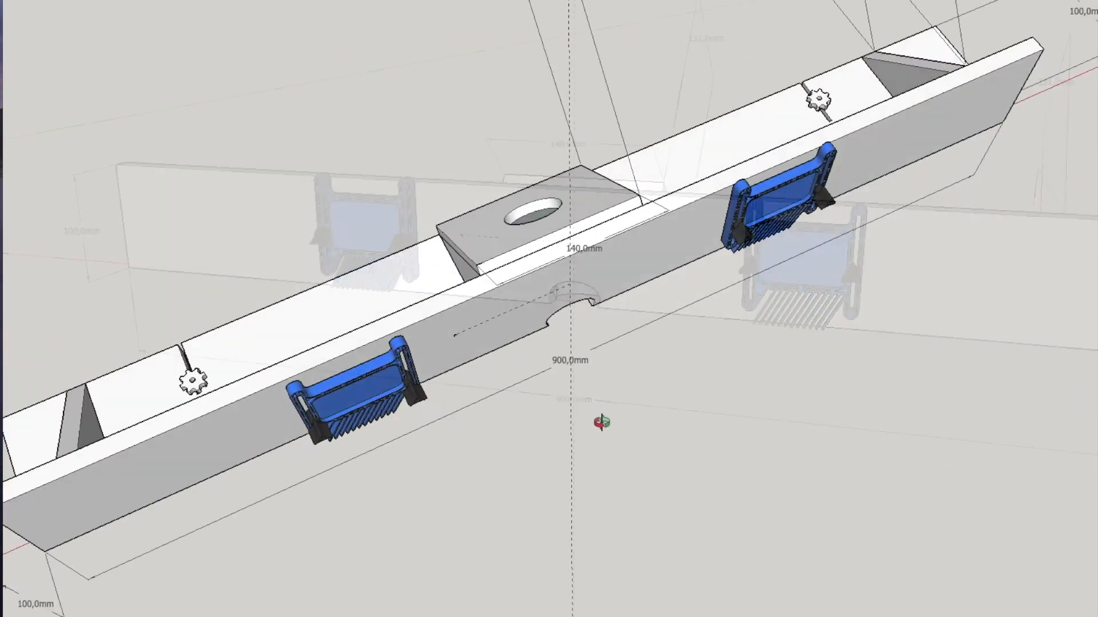
{"action": "middle_click_drag", "start_coordinate": [602, 423], "coordinate": [674, 122]}
{"action": "middle_click_drag", "start_coordinate": [674, 164], "coordinate": [602, 182]}
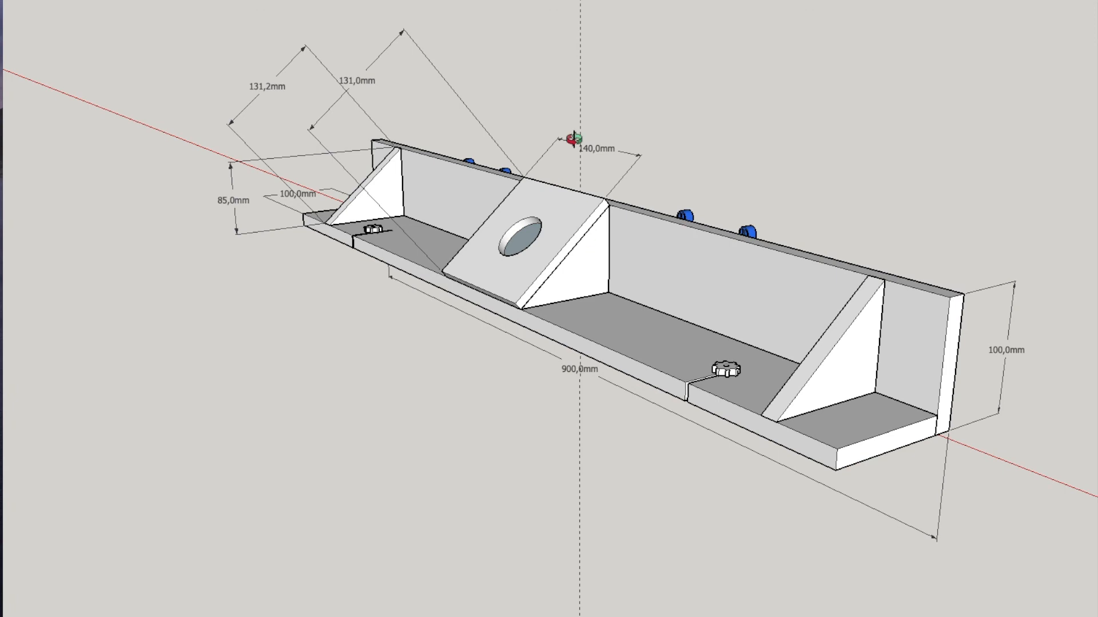